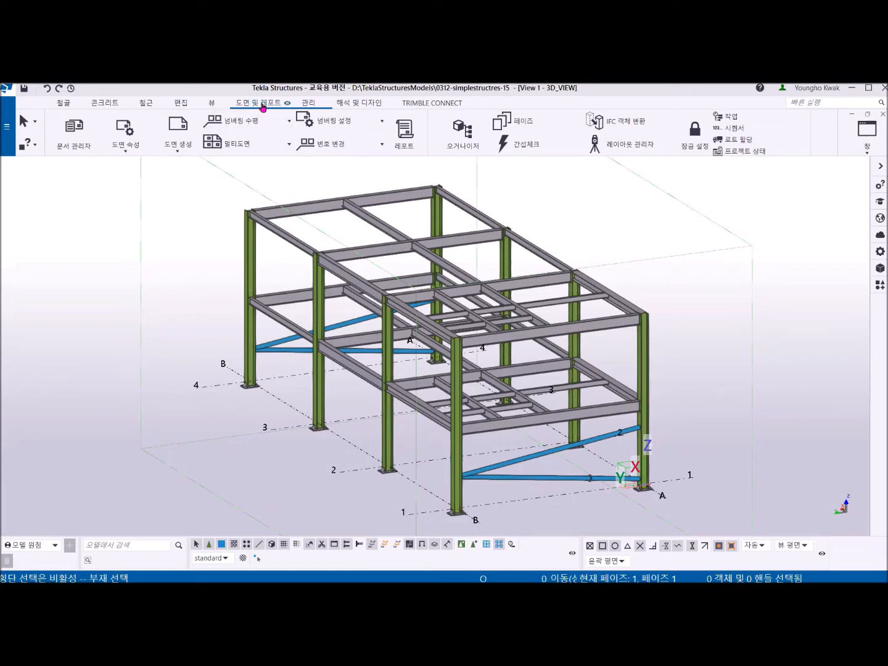
- Open the document manager, reposition it and widen it to show more of the document list columns
left_click(72, 138)
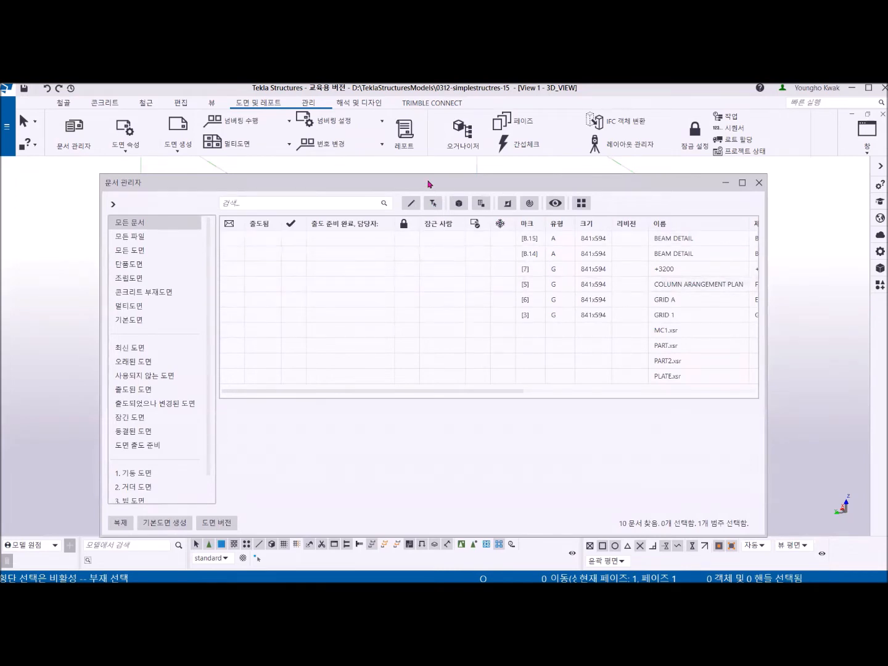
left_click_drag(428, 184, 416, 161)
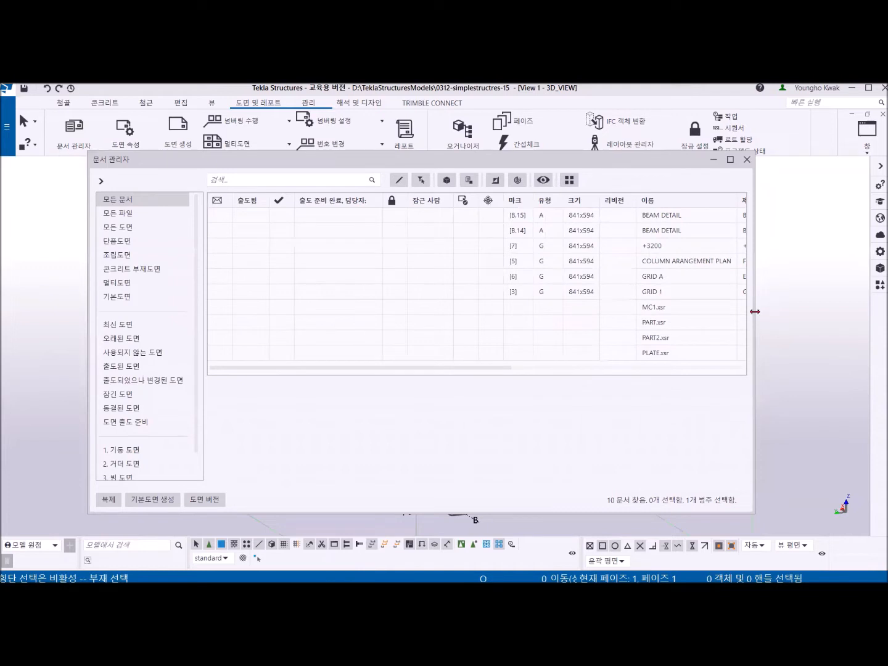
left_click_drag(754, 312, 824, 312)
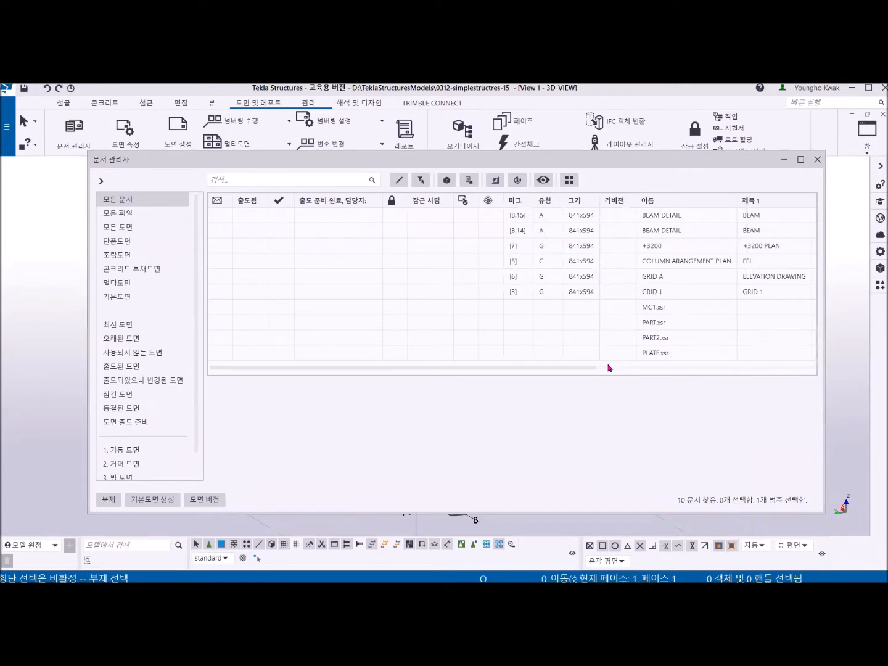
left_click_drag(585, 369, 621, 370)
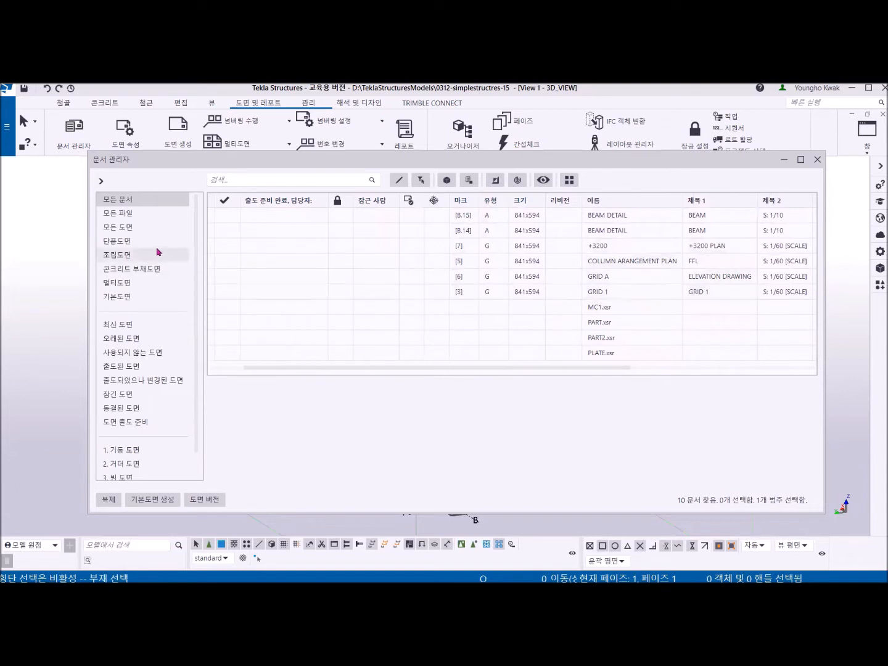
- Review the document list filtered by all drawings, general arrangement, up-to-date and outdated drawings, returning to all documents
left_click(126, 229)
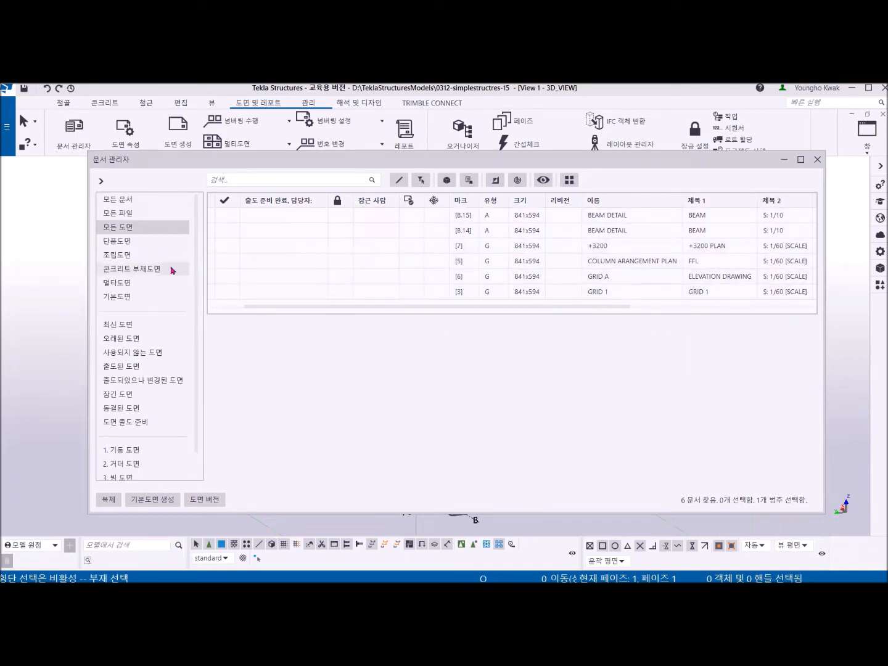
left_click(137, 297)
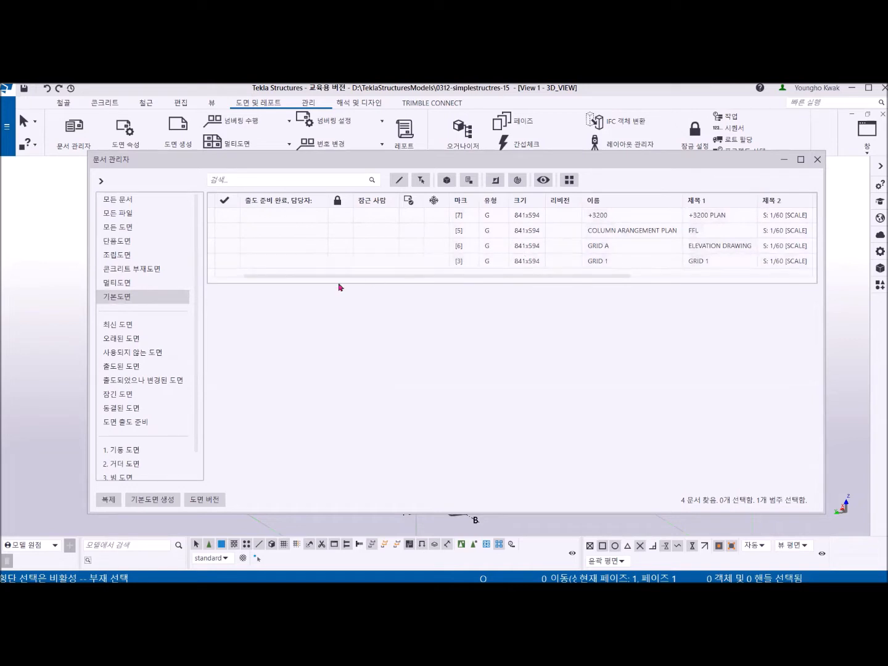
left_click(138, 324)
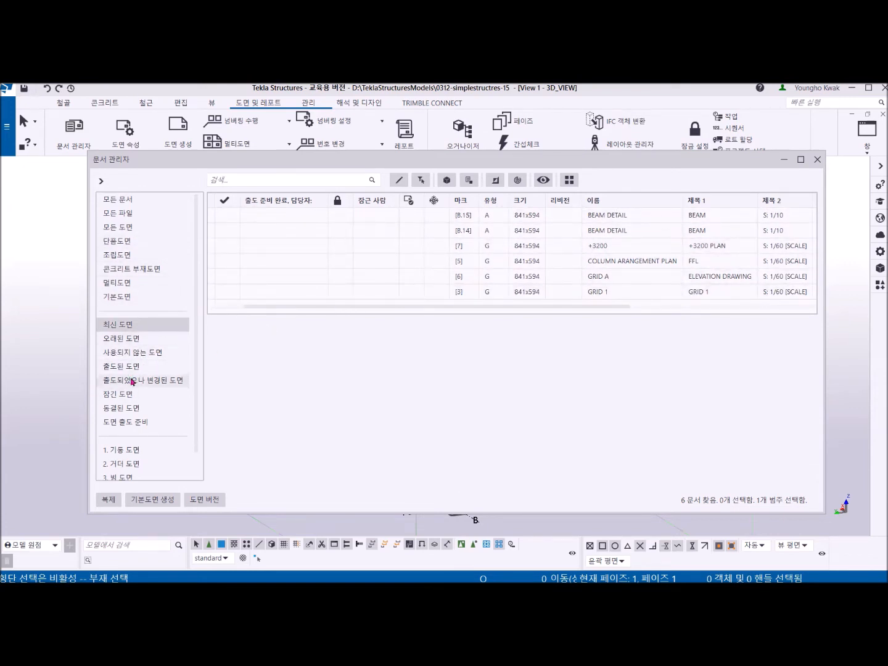
left_click(130, 341)
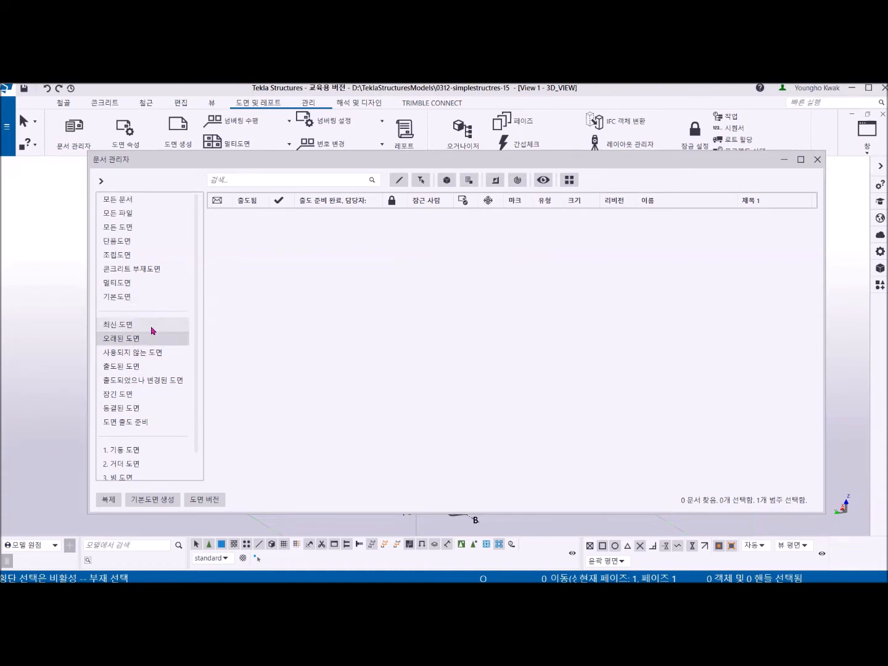
left_click(139, 331)
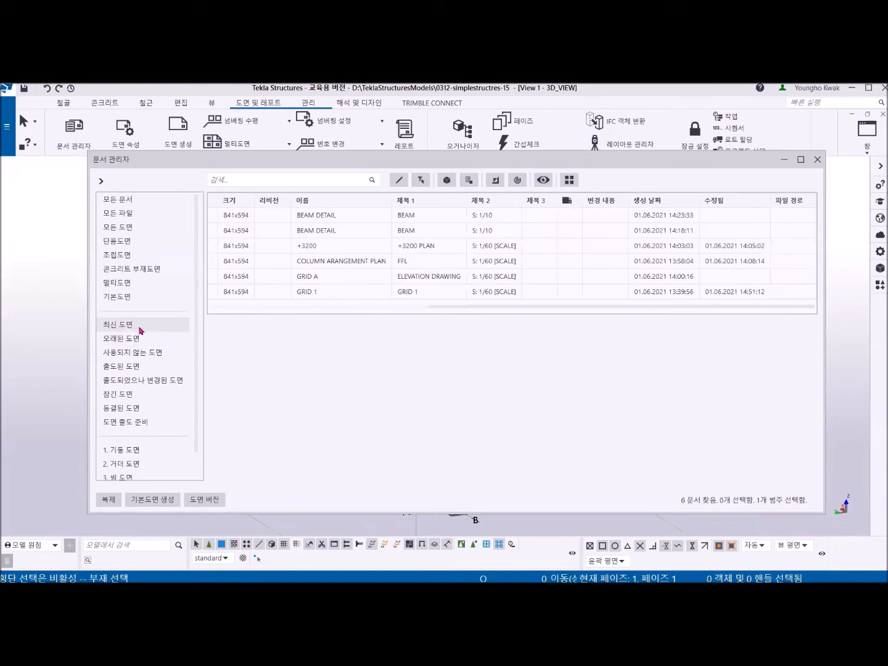
left_click(133, 200)
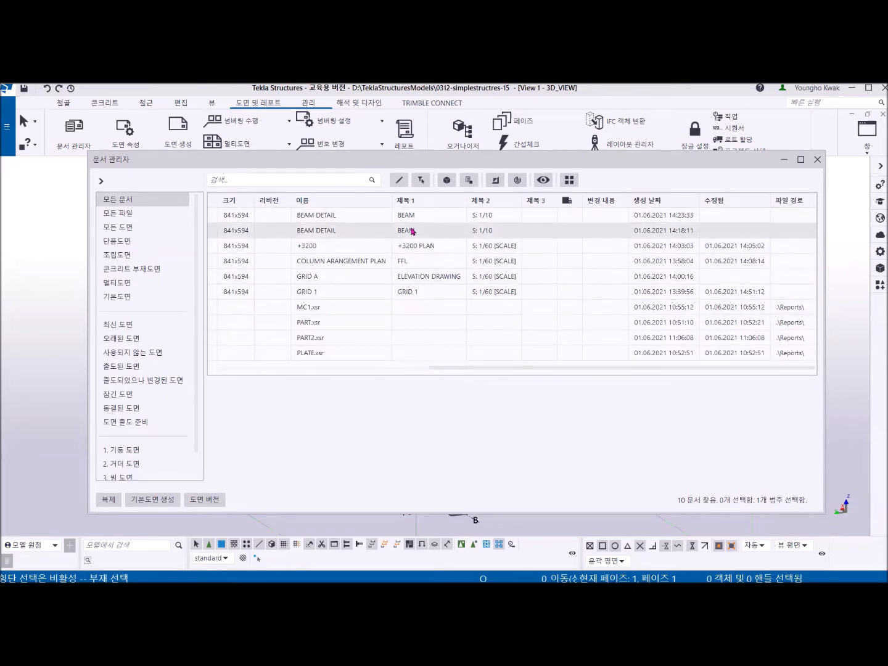
- Mark the BEAM DETAIL drawing [B.15] as ready for issue and remove that mark again
left_click_drag(440, 370, 238, 389)
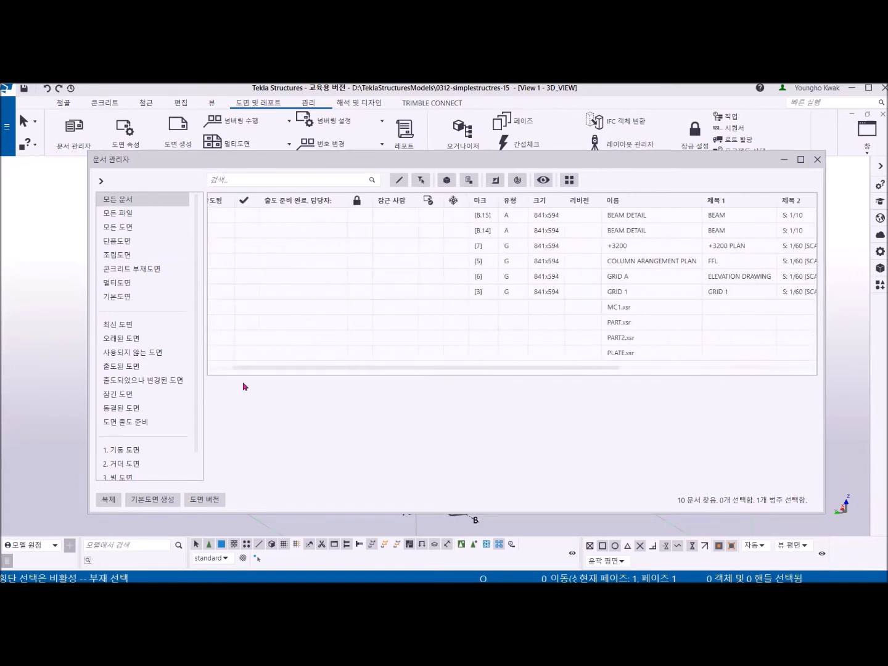
left_click(436, 221)
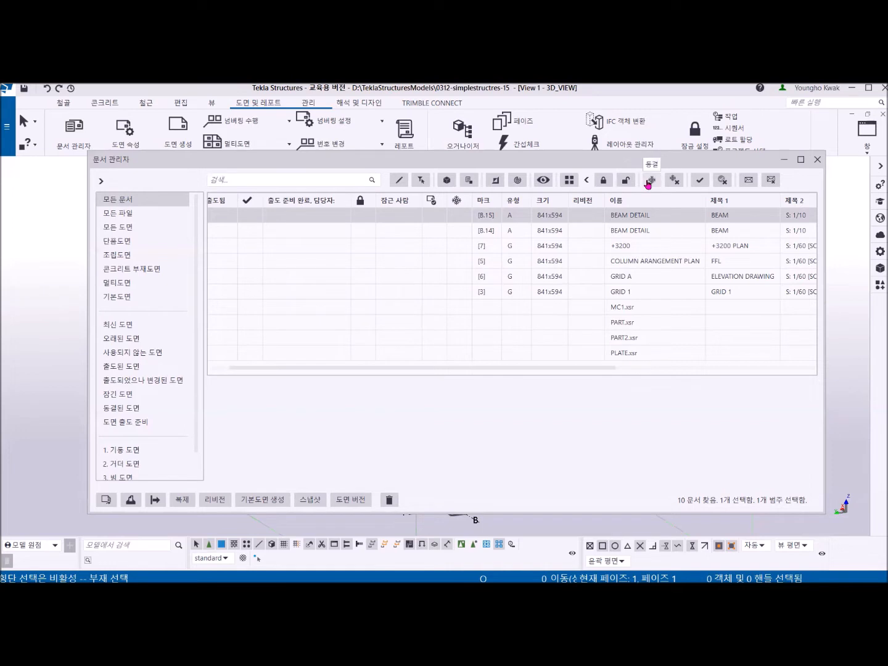
left_click(699, 183)
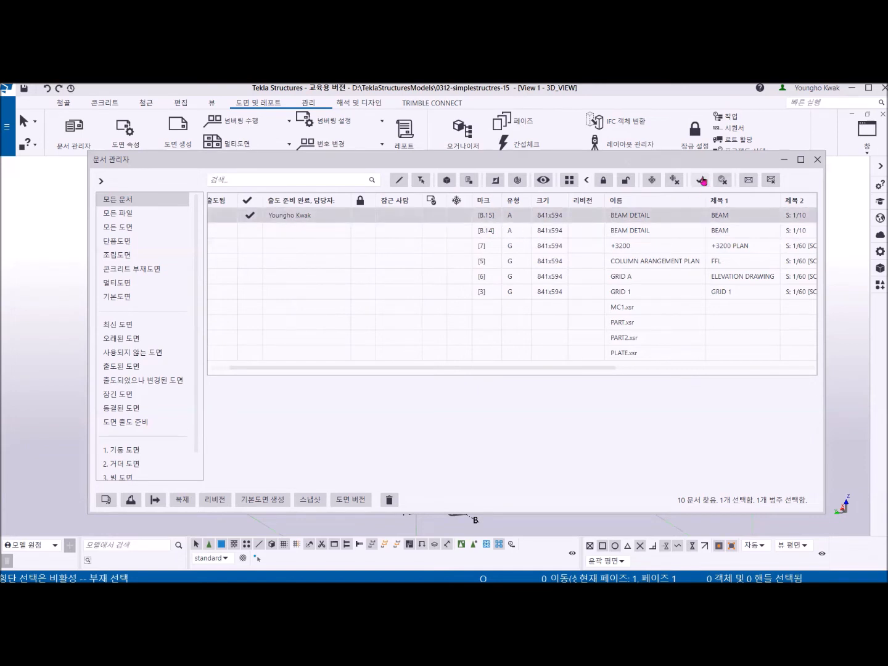
left_click(722, 181)
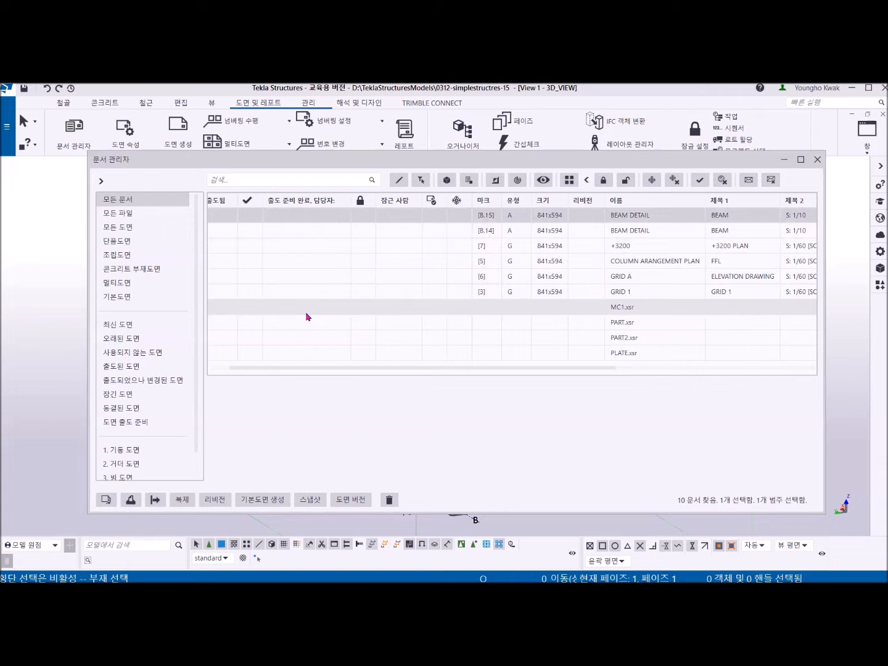
- Open the COLUMN ARANGEMENT PLAN drawing from the document list and close the document manager
left_click(406, 265)
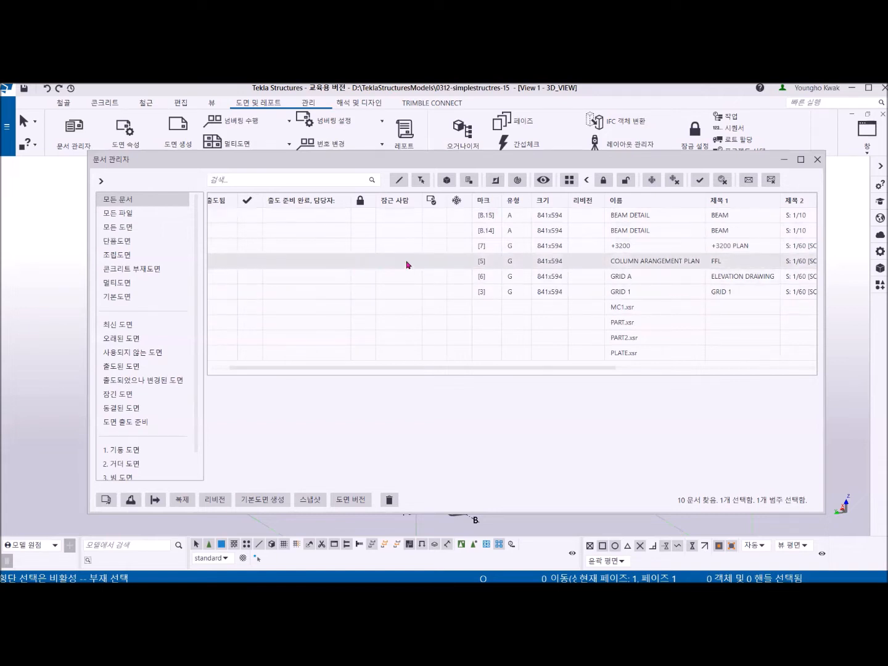
left_click(106, 500)
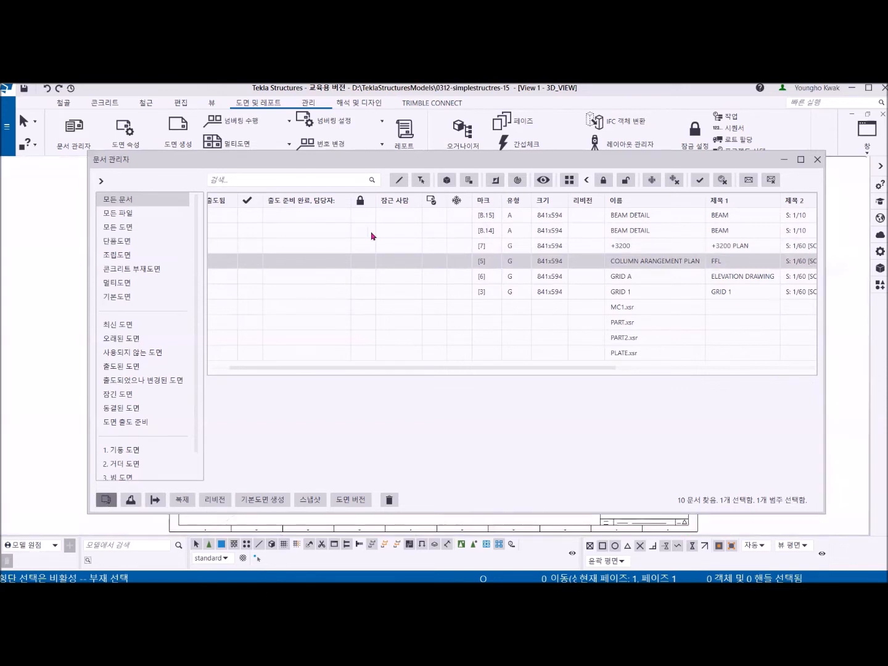
left_click(818, 159)
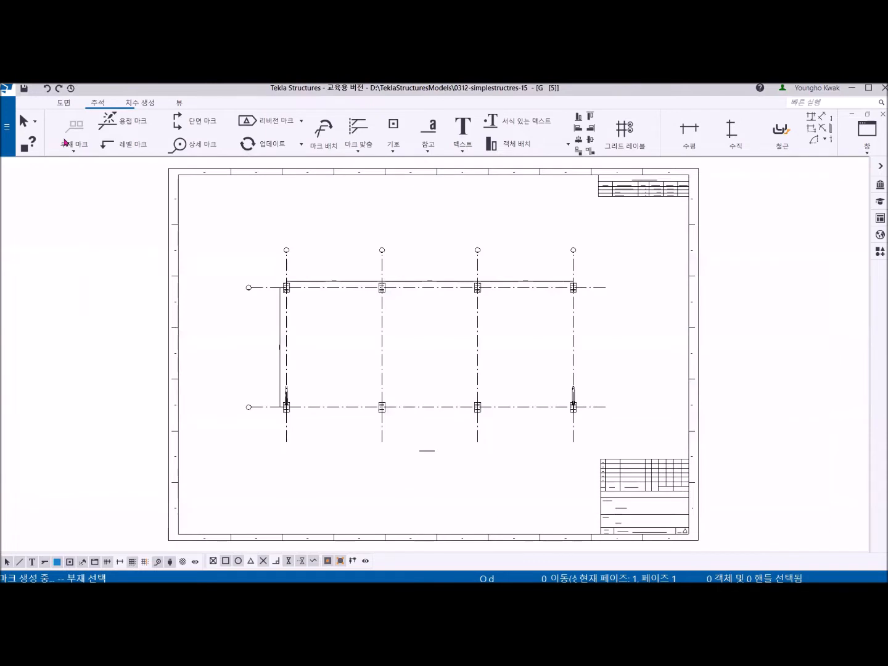
- Open the GRID A elevation drawing through the document manager and close the manager to view it
left_click(62, 103)
left_click(73, 129)
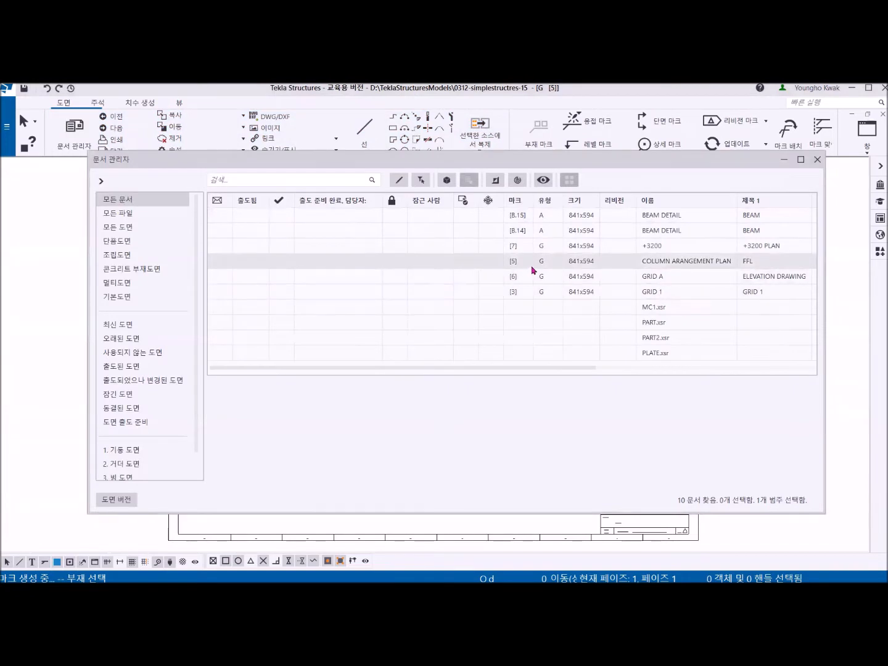
left_click(539, 277)
double_click(540, 277)
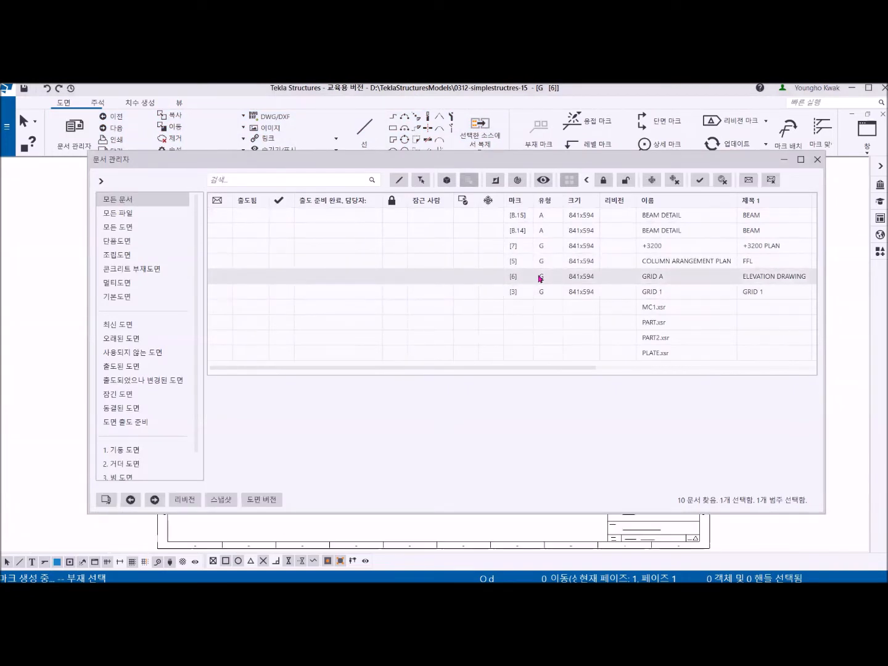
left_click(817, 159)
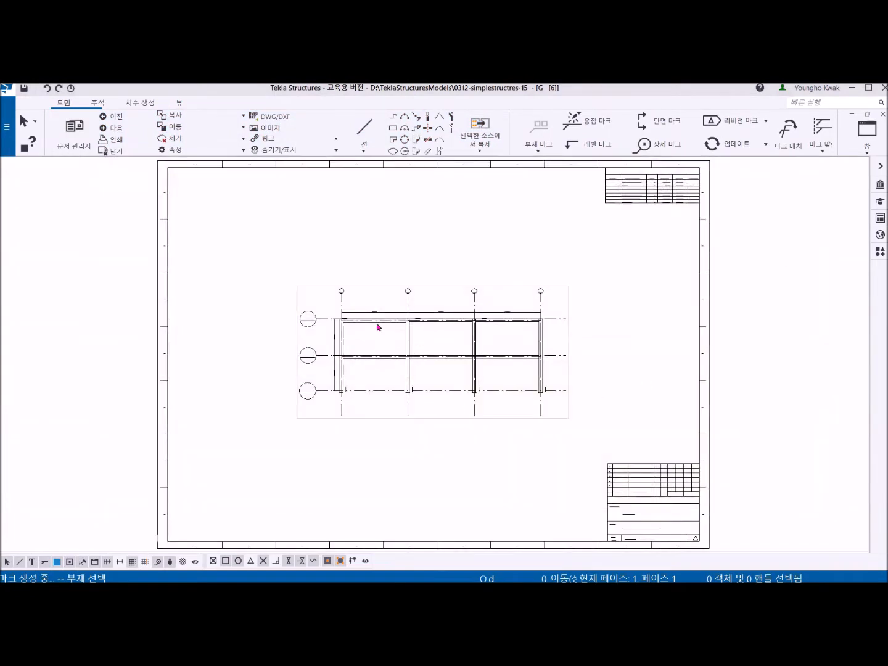
- Switch back to the COLUMN ARANGEMENT PLAN drawing through the document manager and bring the plan into view
left_click(75, 134)
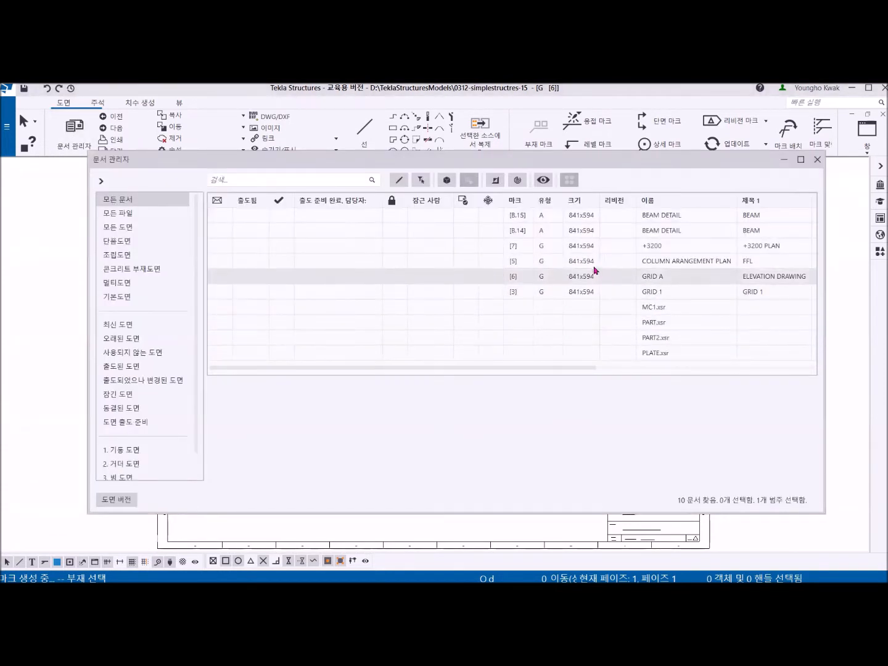
left_click(586, 264)
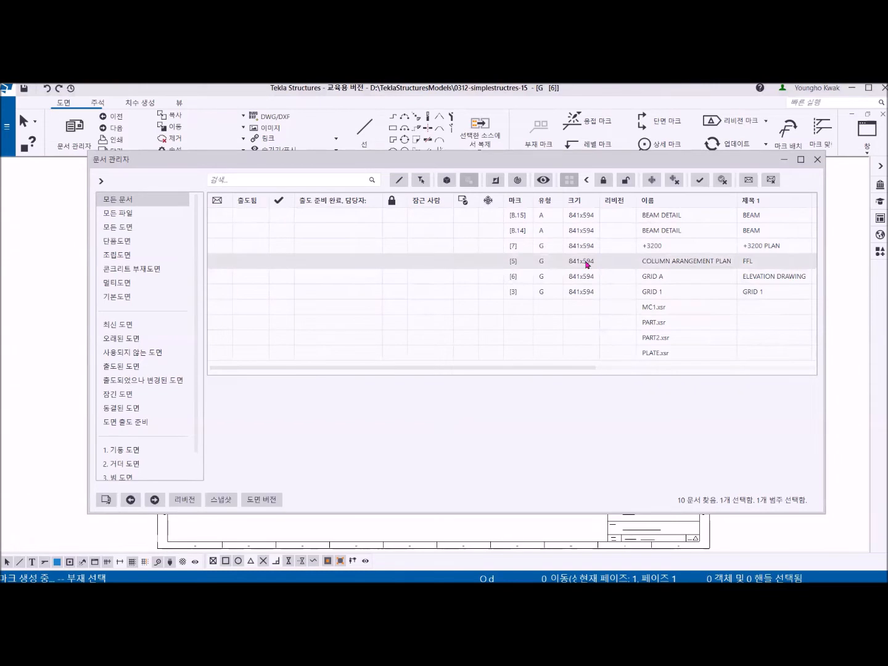
left_click(817, 159)
scroll(454, 364, "up", 3)
scroll(402, 397, "down", 2)
scroll(401, 393, "down", 1)
middle_click_drag(400, 394, 409, 402)
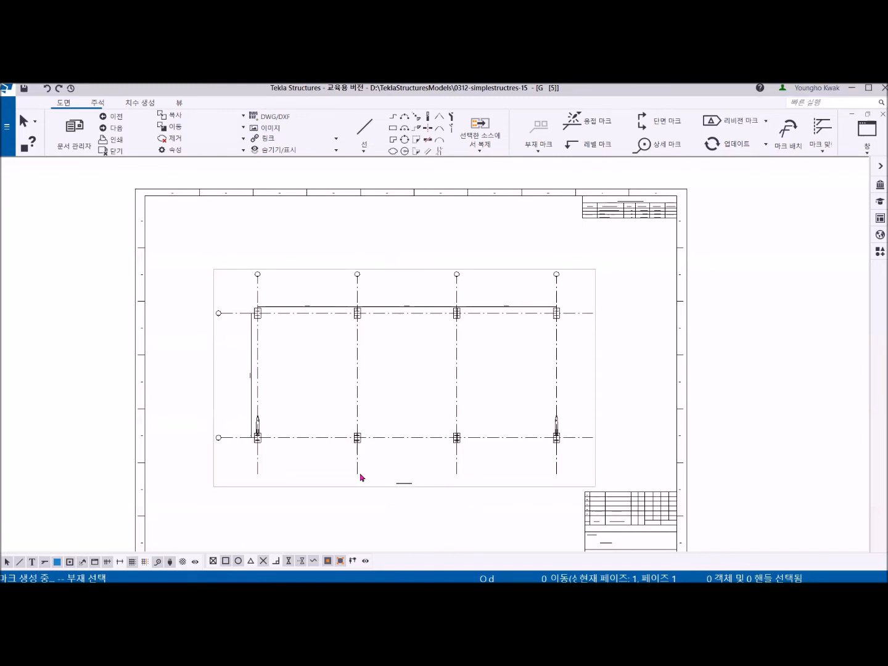
- Open the advanced options and search all categories for "background"
left_click(5, 132)
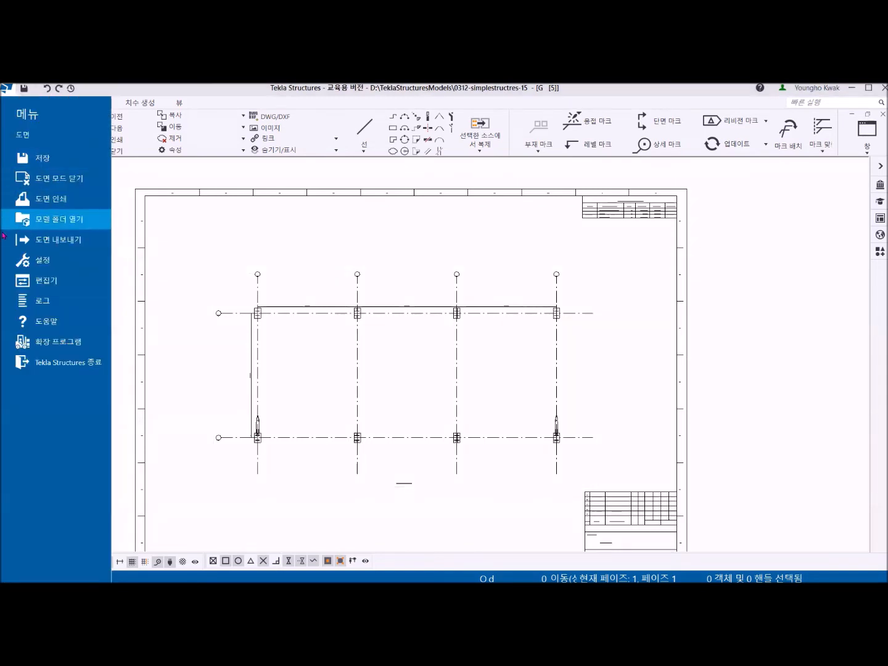
left_click(35, 264)
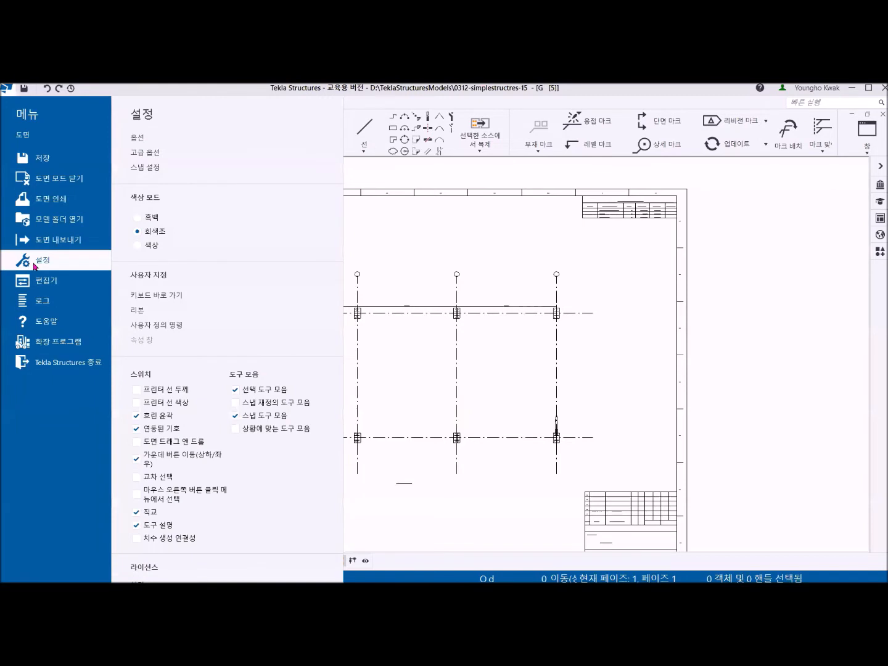
left_click(171, 153)
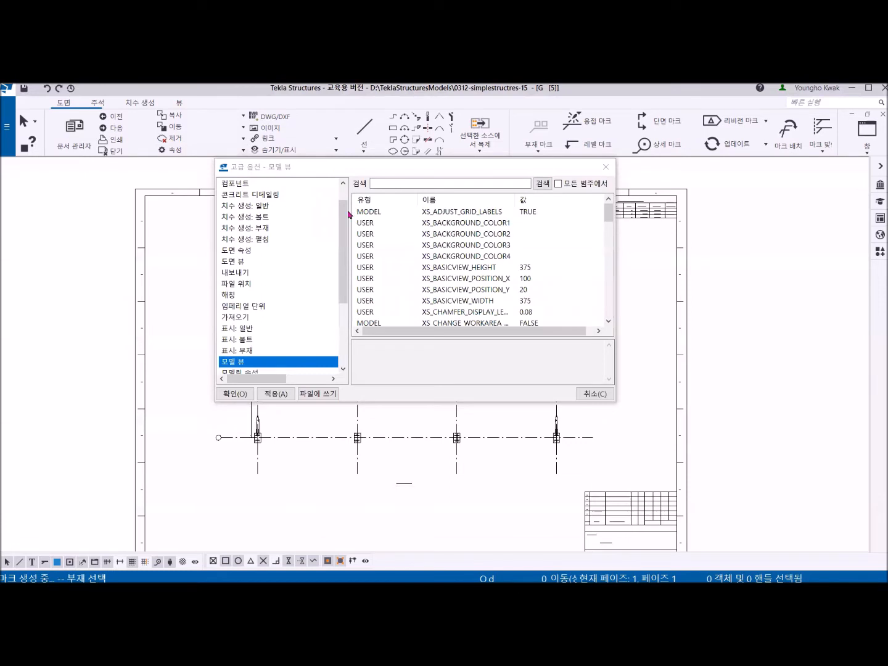
left_click_drag(335, 171, 350, 214)
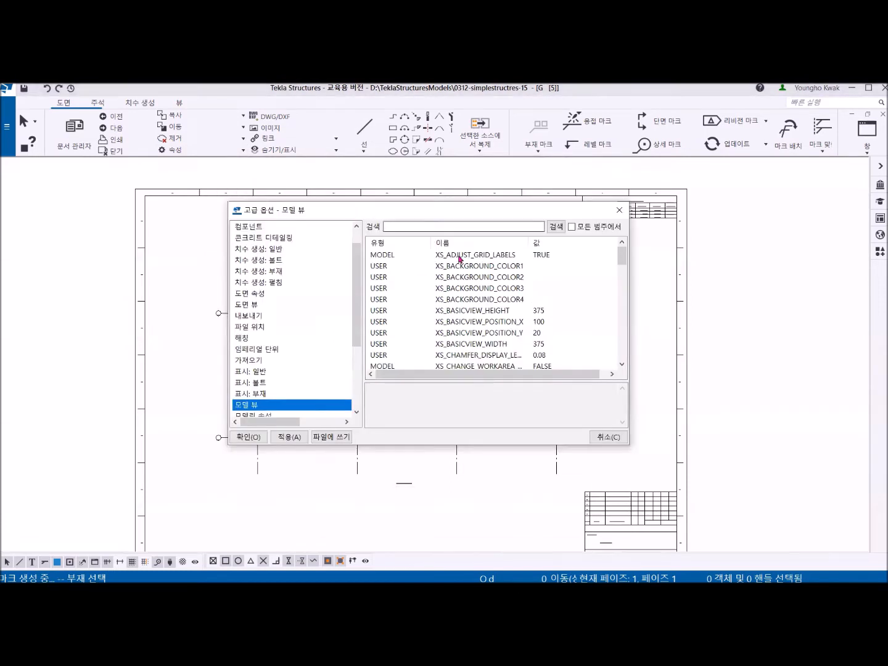
left_click(571, 227)
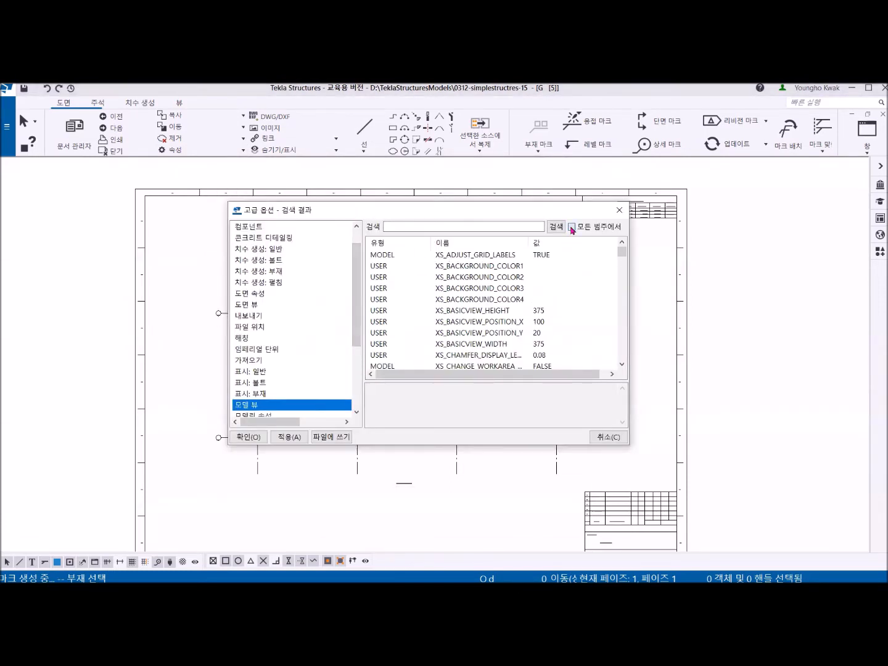
left_click(447, 227)
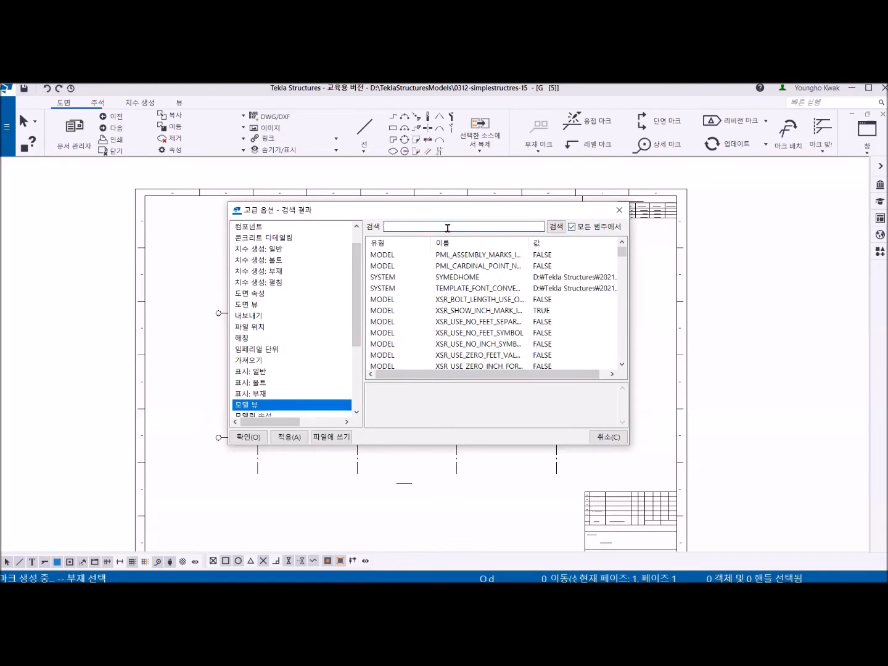
type("background")
left_click(554, 228)
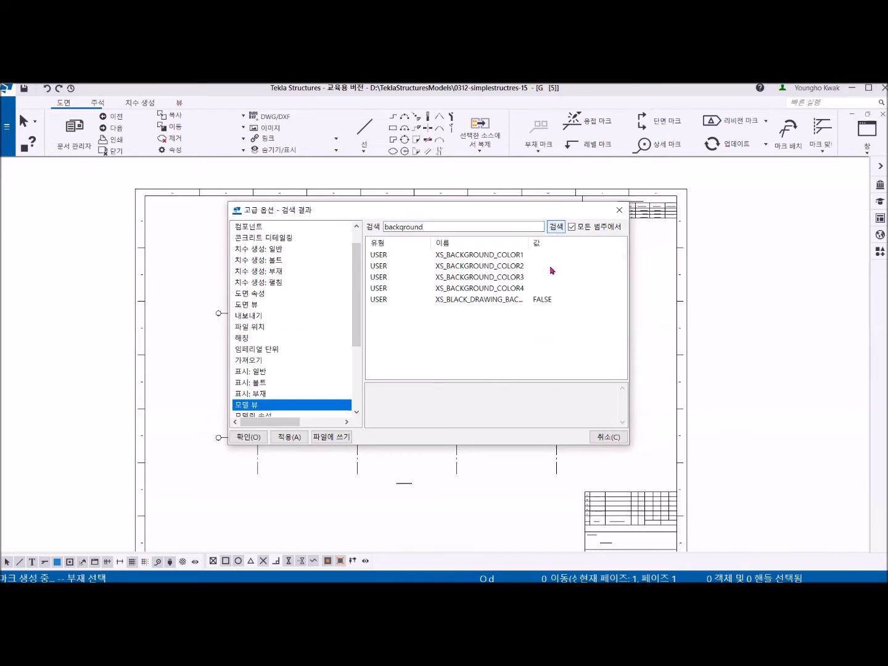
- Examine the descriptions of the found background options, widening the dialog and name column to read XS_BLACK_DRAWING_BACKGROUND in full
left_click(460, 254)
left_click(461, 266)
left_click(463, 276)
left_click(466, 290)
left_click(473, 300)
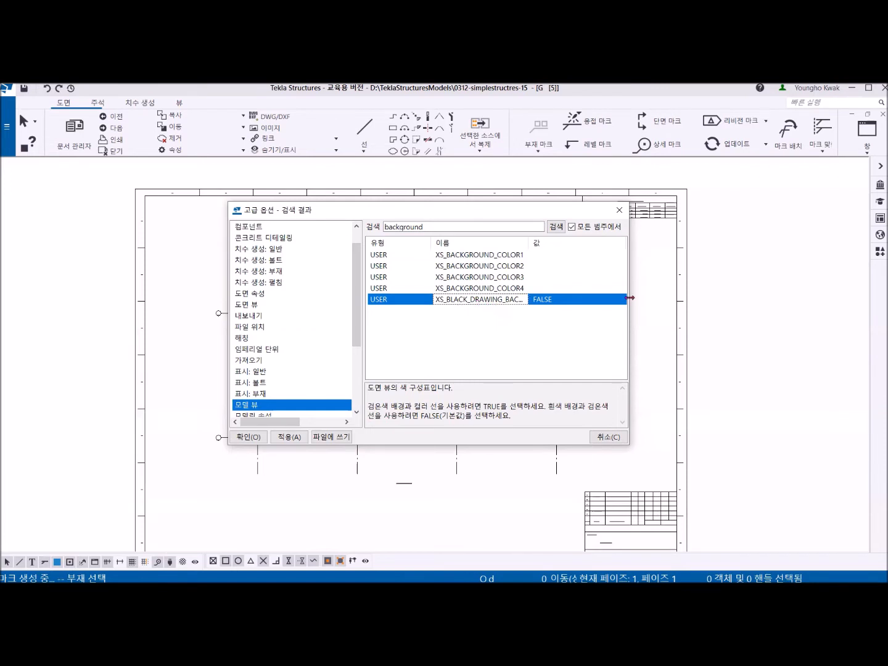
left_click_drag(630, 298, 836, 298)
left_click_drag(527, 243, 593, 242)
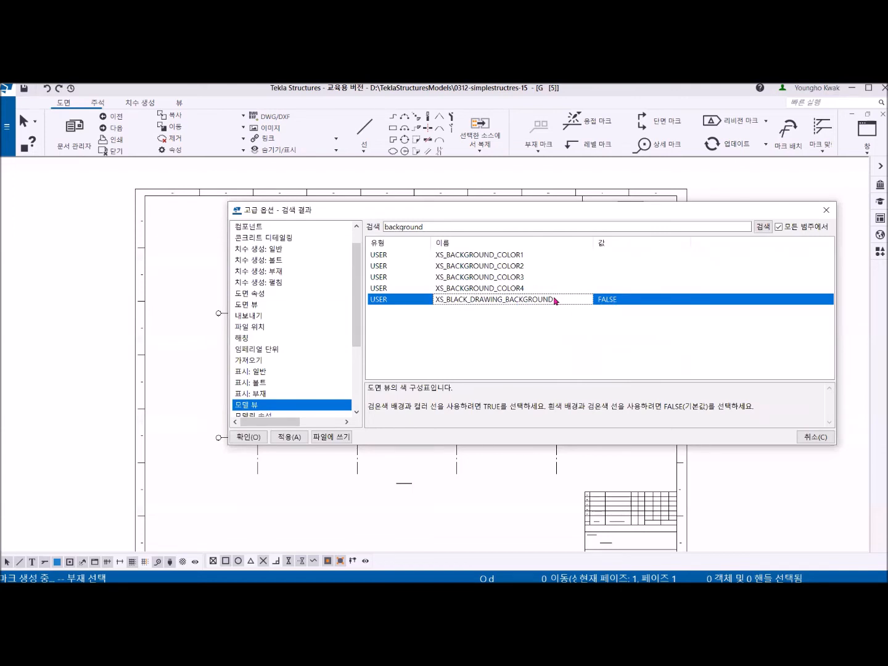
- Set XS_BLACK_DRAWING_BACKGROUND to TRUE, then apply and accept the advanced options
left_click(630, 301)
left_click(685, 300)
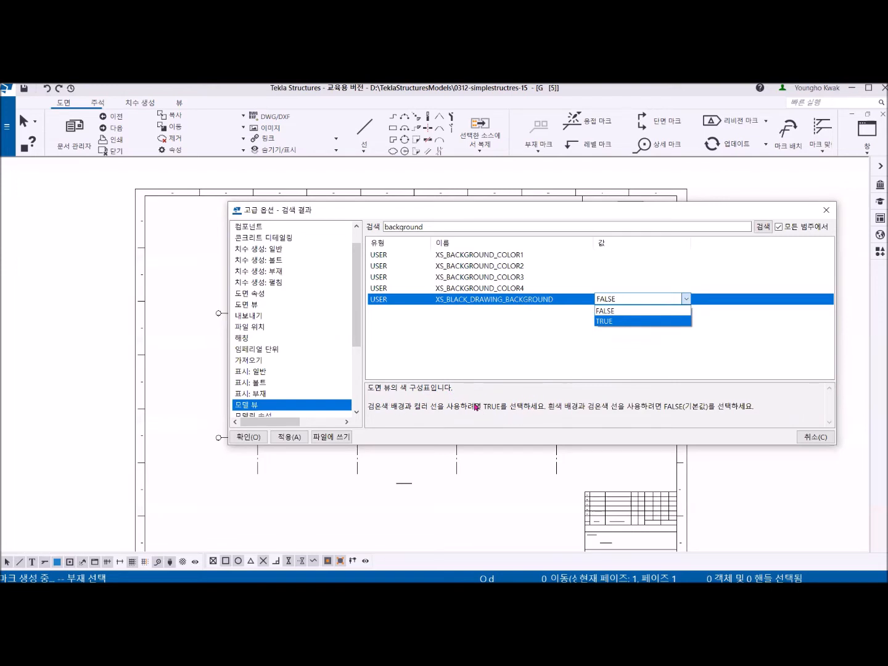
left_click(608, 321)
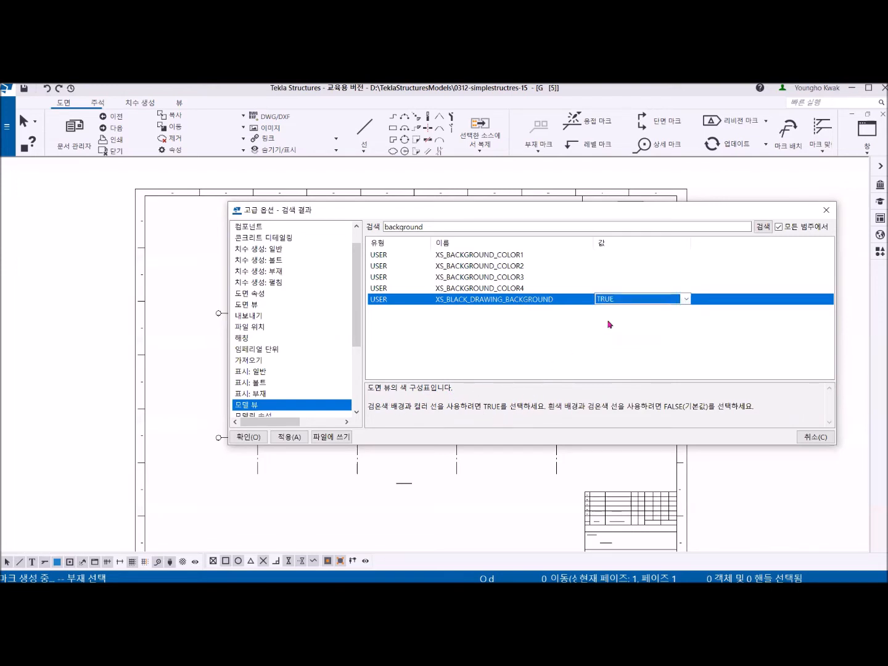
left_click(685, 299)
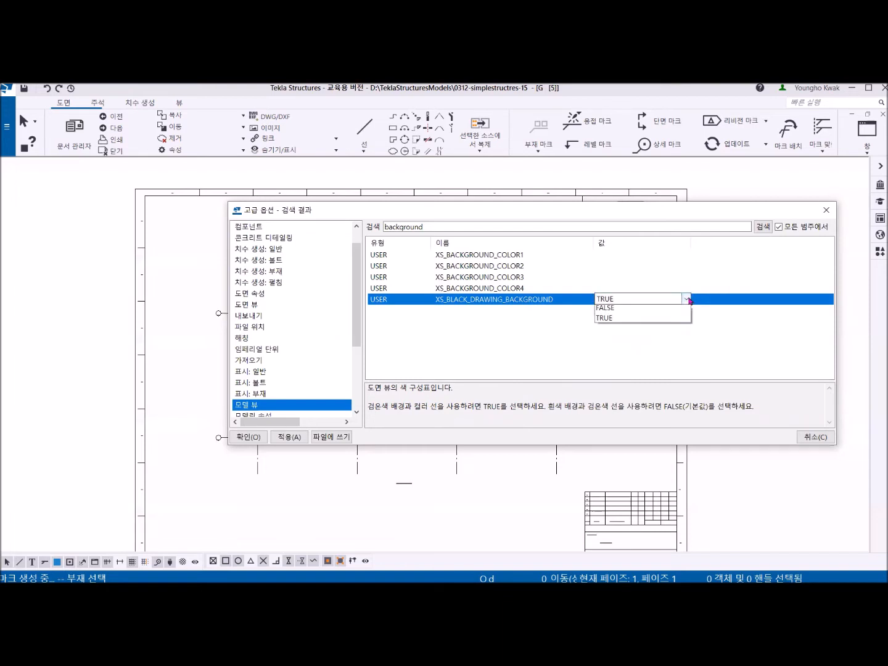
left_click(614, 311)
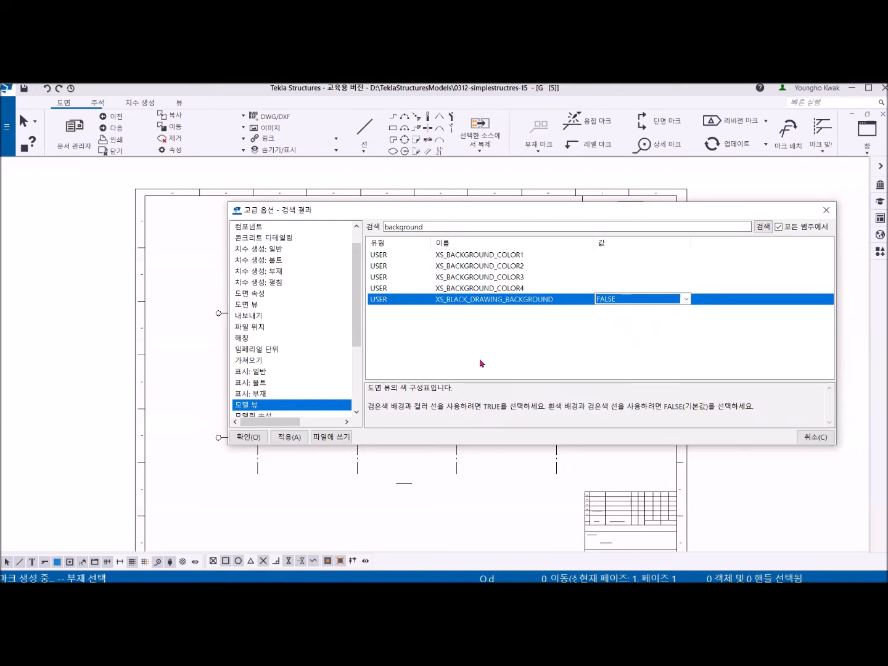
left_click(684, 300)
left_click(619, 321)
left_click(287, 438)
left_click(250, 438)
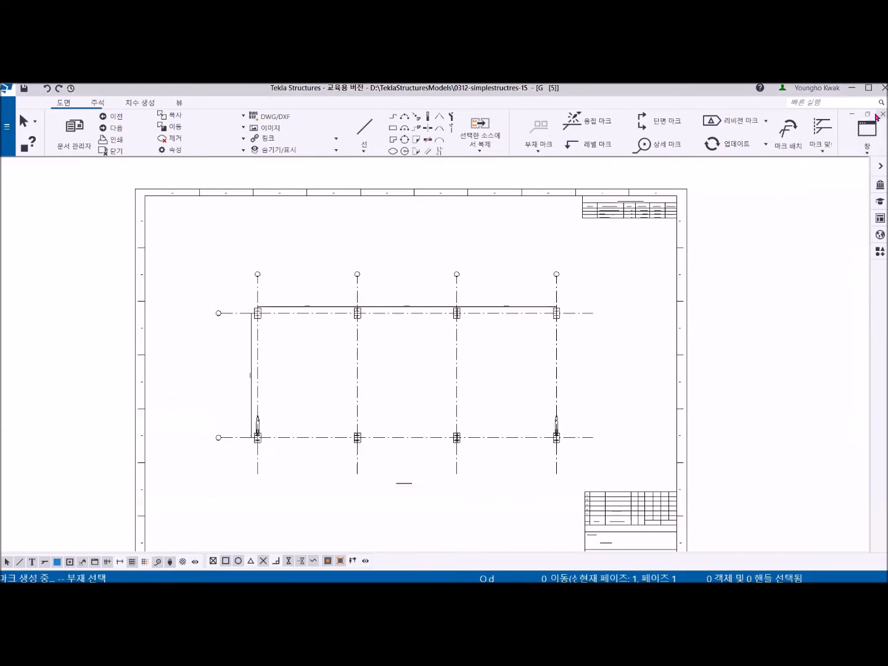
- Close the current drawing and reopen COLUMN ARANGEMENT PLAN through the document manager, closing the manager afterwards to reveal the sheet
left_click(875, 114)
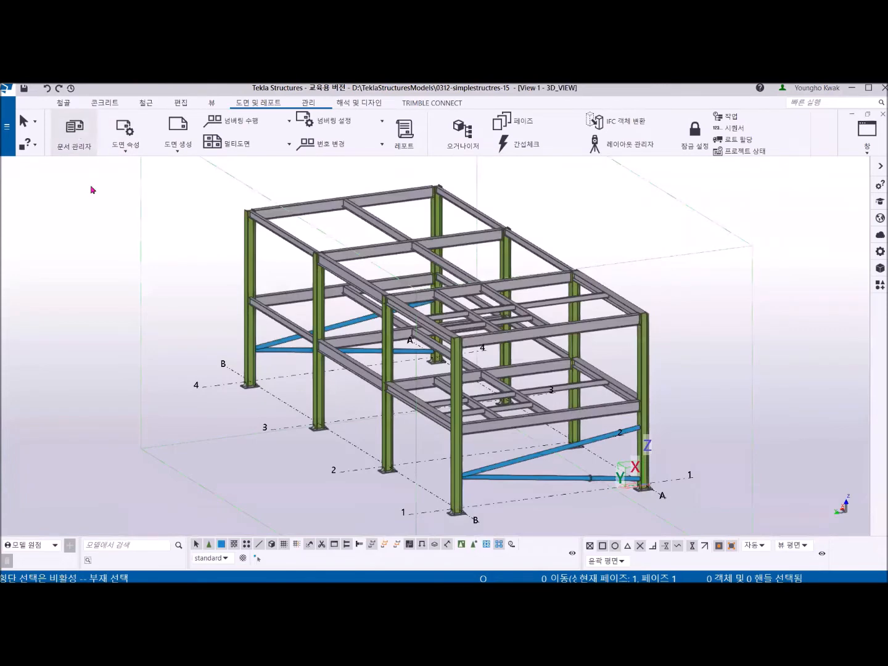
left_click(74, 130)
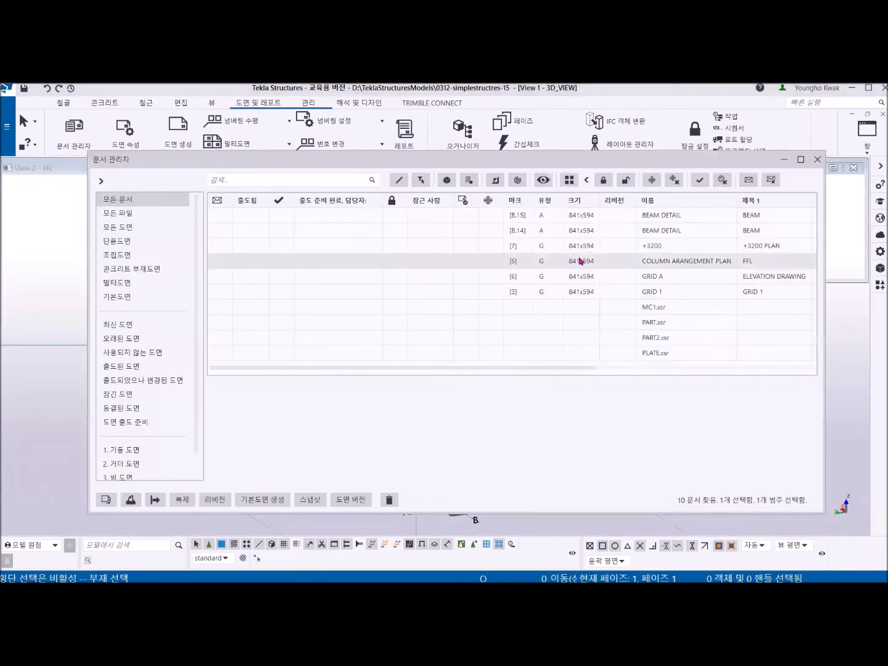
left_click(817, 160)
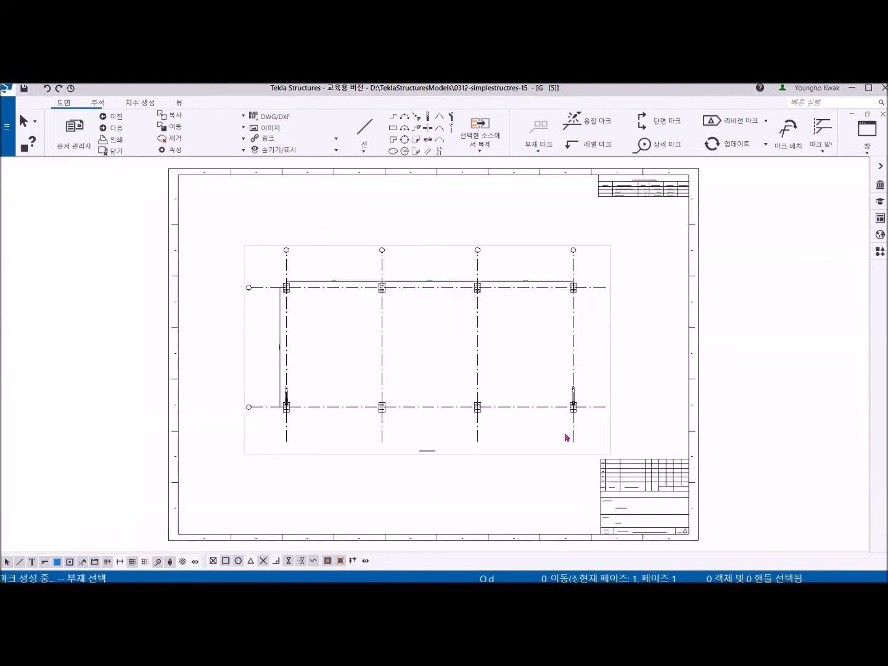
- Try the black-and-white colour mode for the drawing, switch it to colour, and inspect the plan
left_click(6, 126)
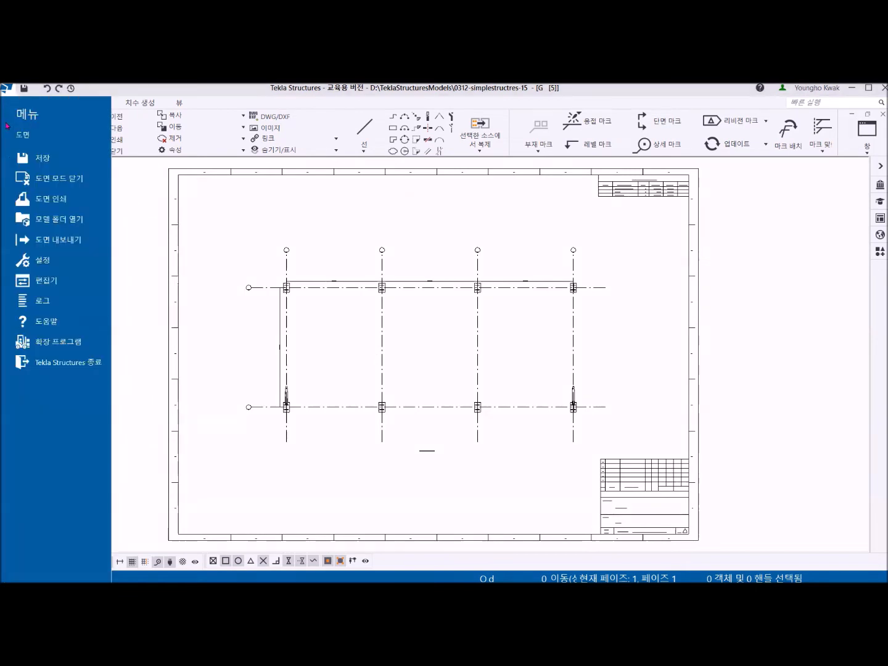
left_click(58, 261)
left_click(137, 217)
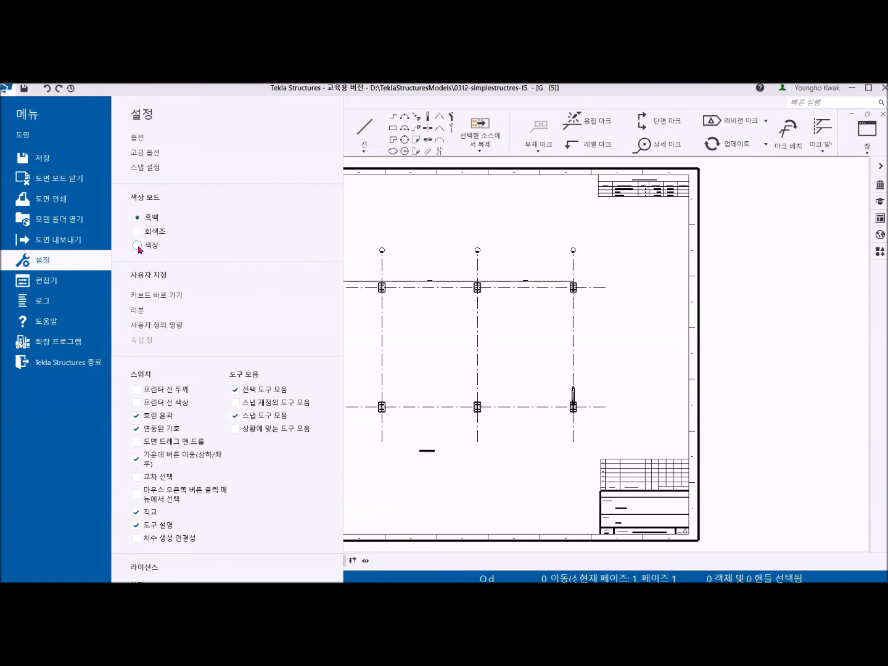
left_click(137, 245)
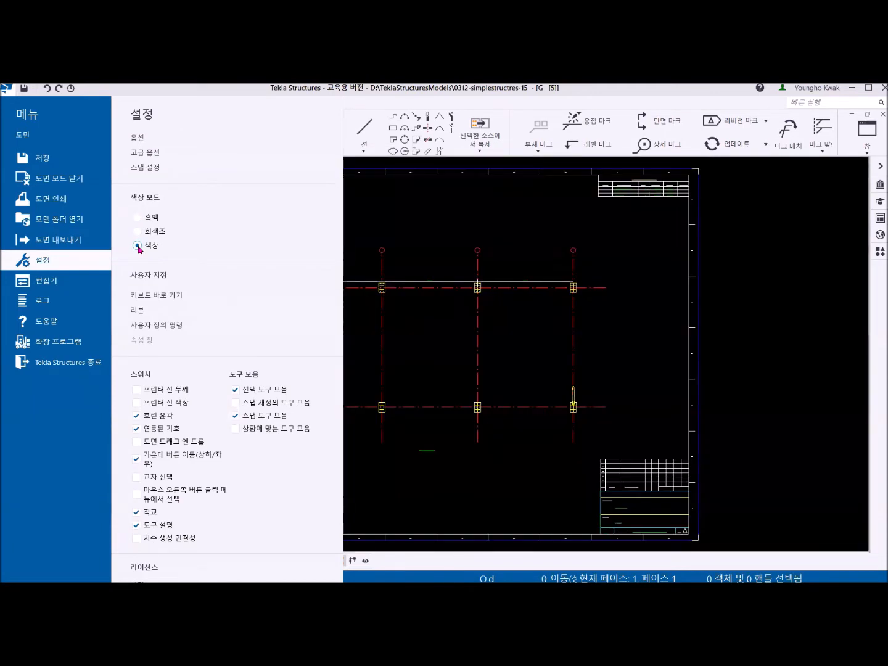
left_click(503, 216)
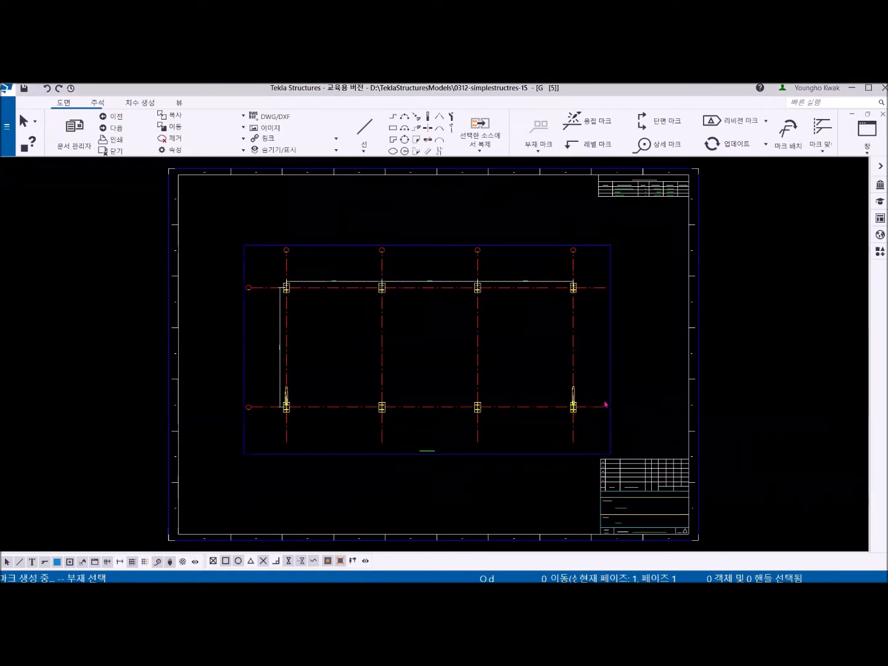
scroll(441, 358, "up", 4)
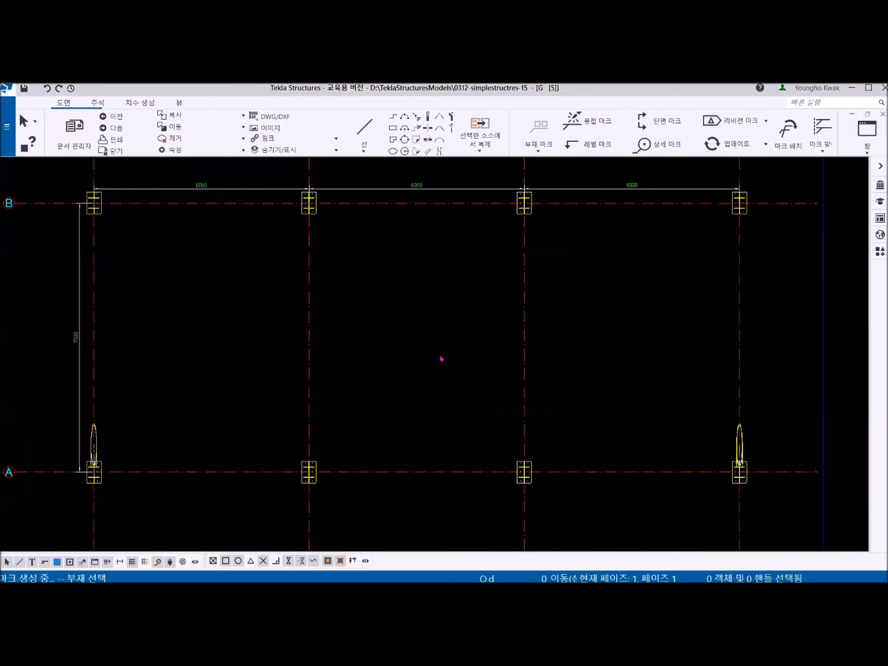
scroll(441, 358, "down", 2)
- Try the greyscale colour mode in the drawing settings, then switch back to colour and return to the plan
left_click(7, 126)
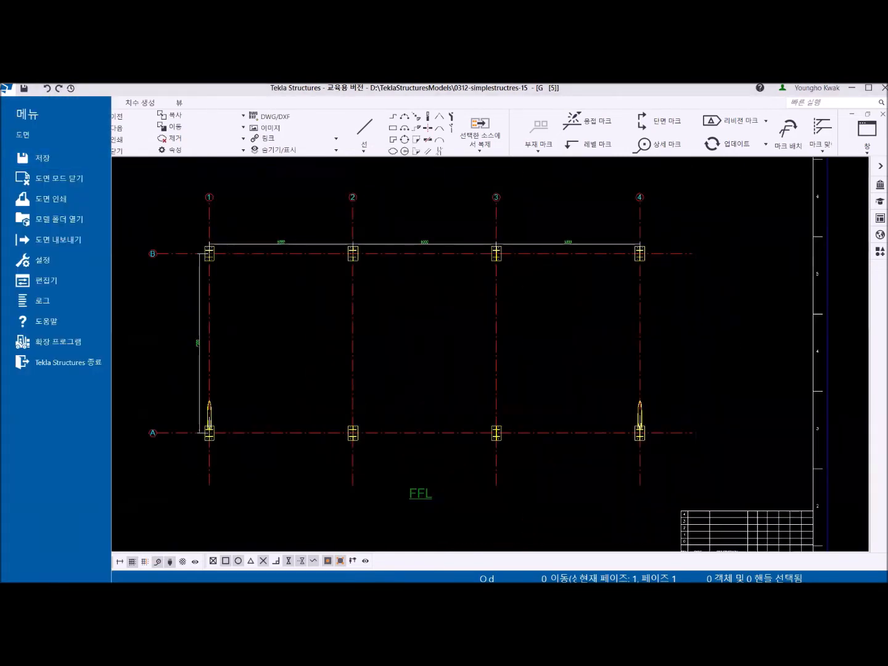
left_click(40, 262)
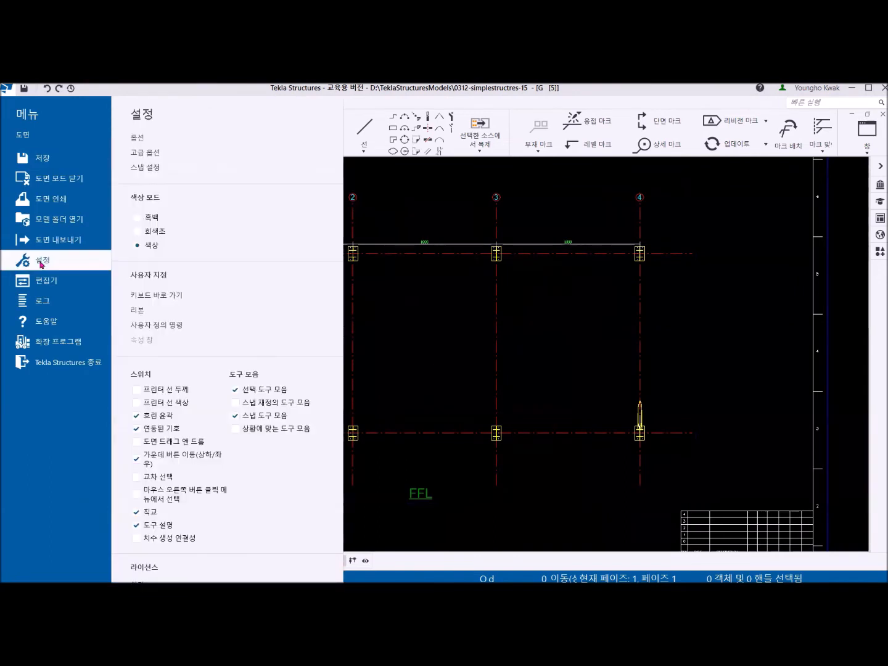
left_click(149, 235)
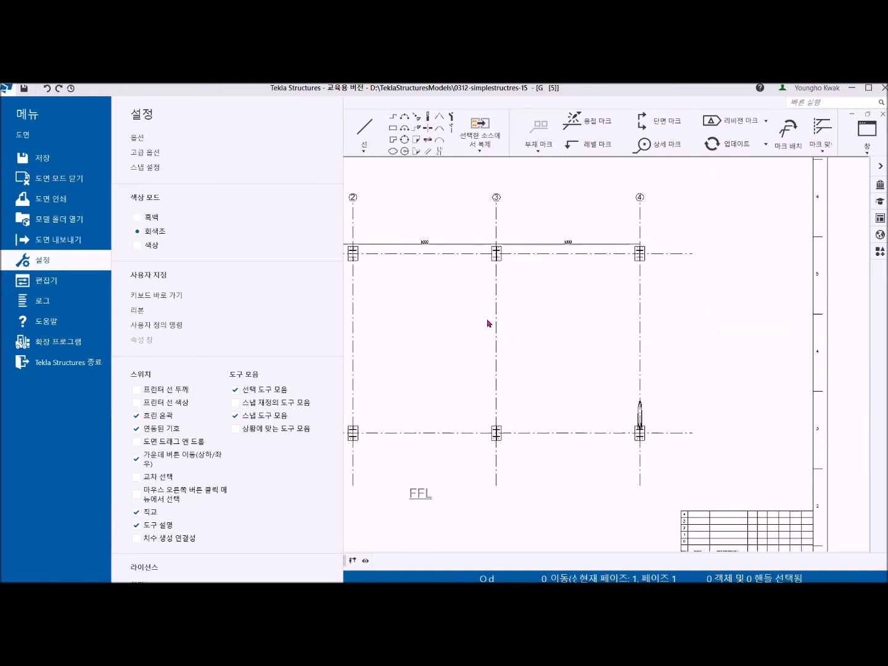
left_click(138, 245)
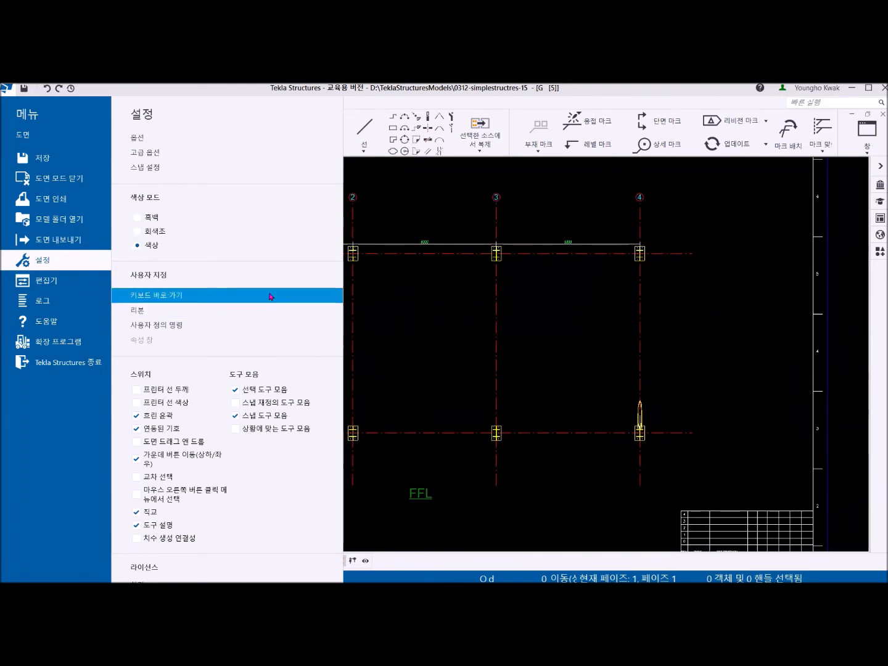
left_click(574, 345)
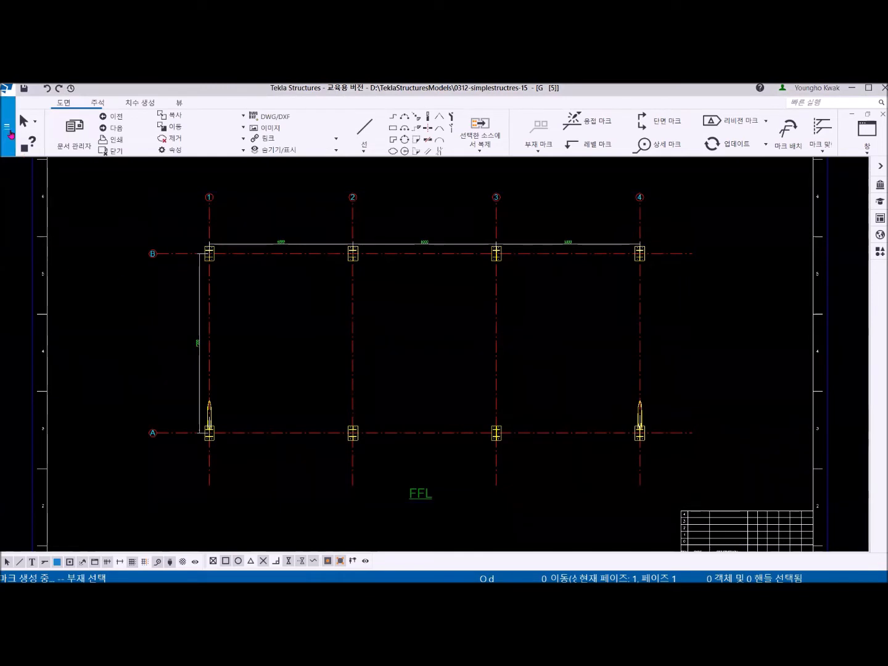
- Open the advanced options again and search all categories for "back"
left_click(7, 126)
left_click(62, 260)
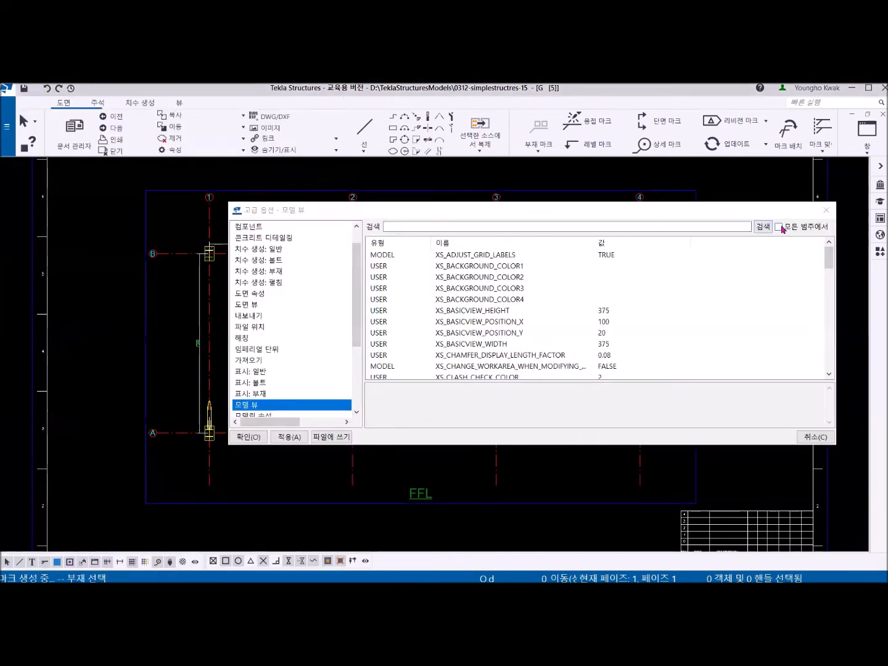
left_click(779, 226)
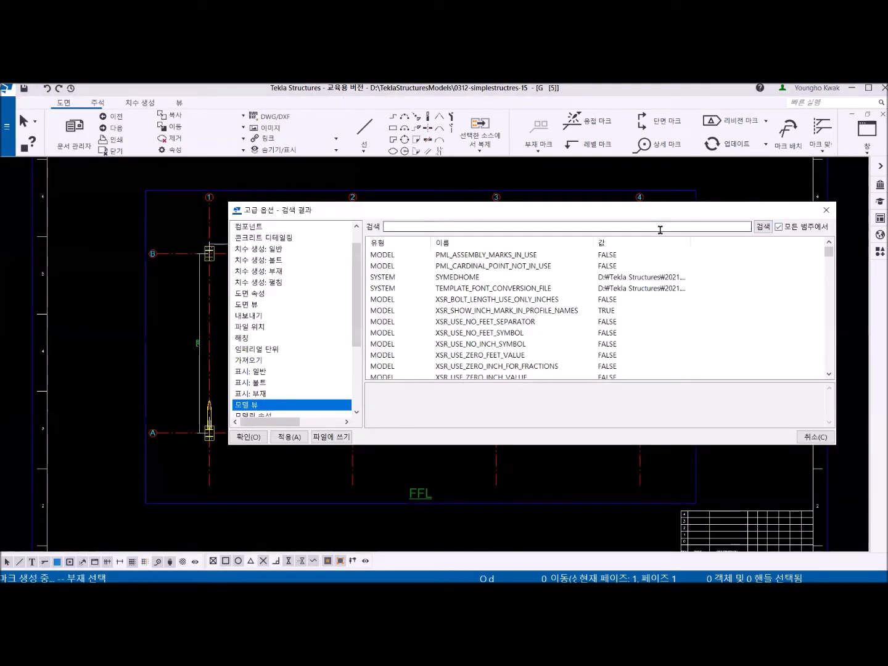
type("back")
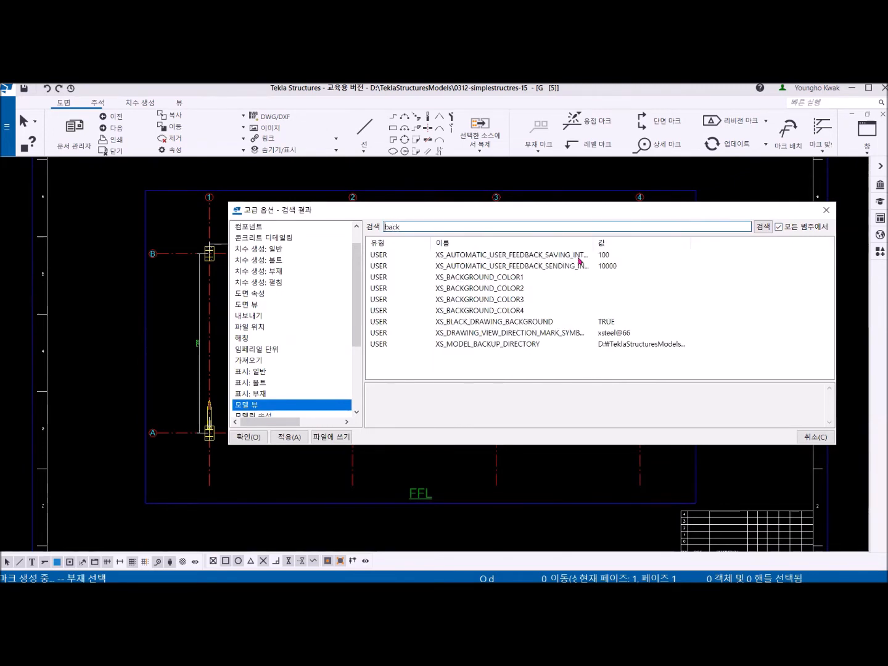
- Set XS_BLACK_DRAWING_BACKGROUND to FALSE, then apply and accept the advanced options
left_click(610, 322)
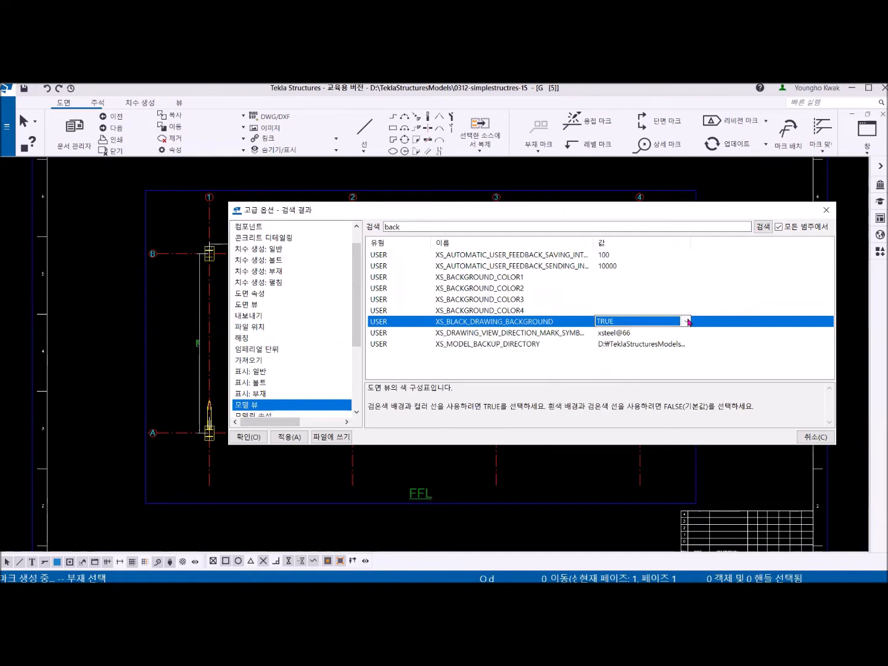
left_click(679, 321)
left_click(639, 335)
left_click(290, 436)
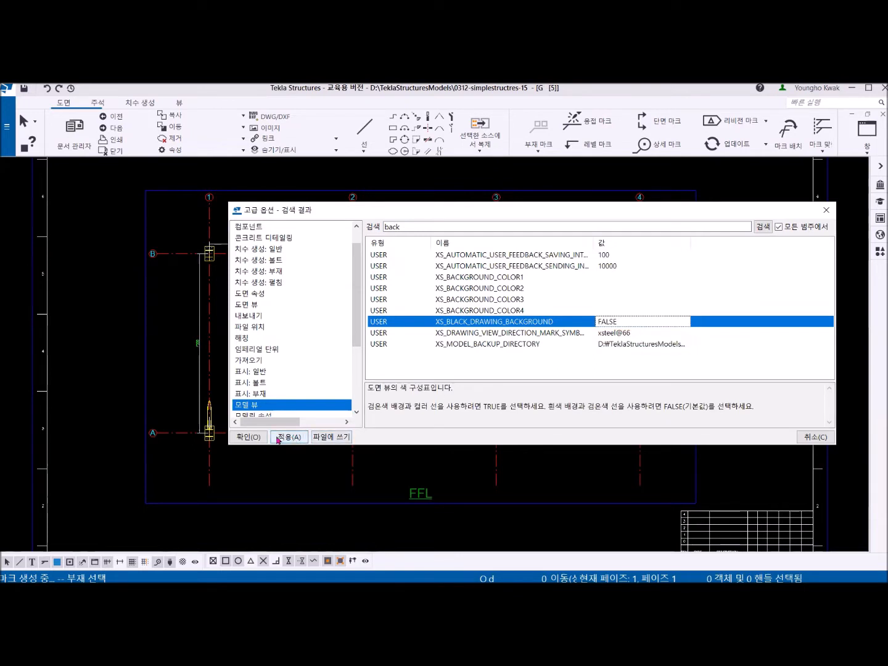
left_click(249, 436)
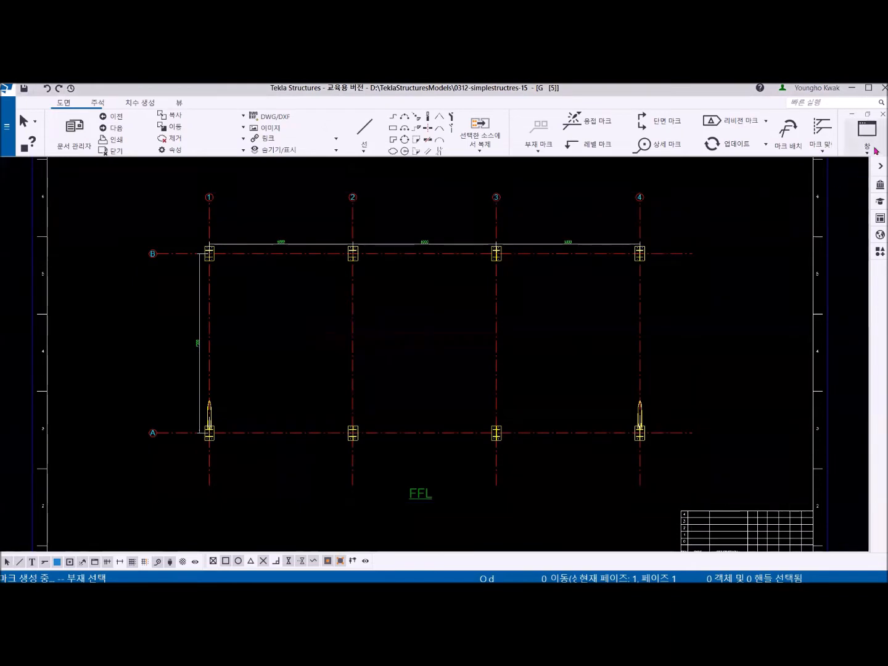
- Close the drawing, maximise the 3D model view, and reopen COLUMN ARANGEMENT PLAN from the document manager
left_click(866, 113)
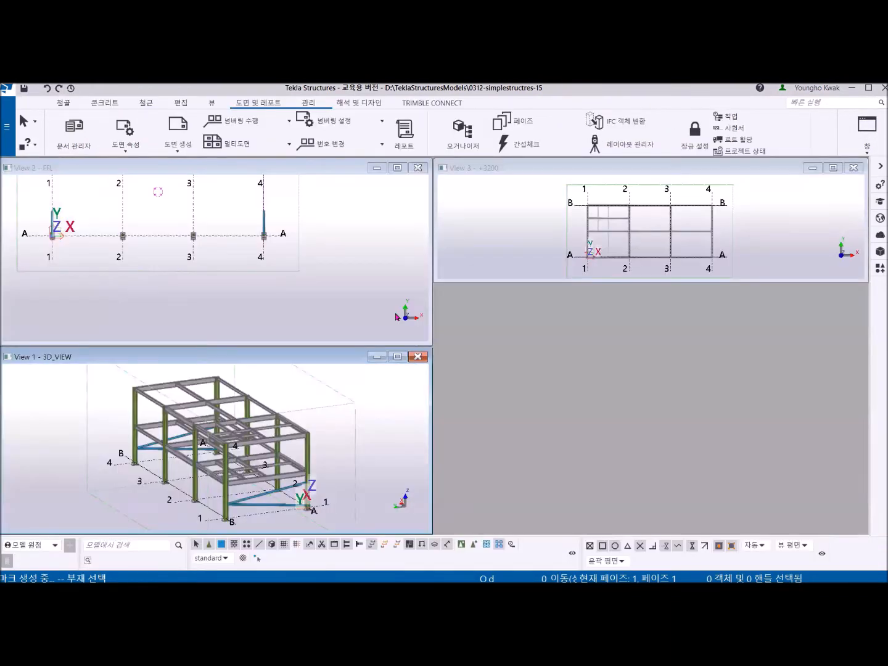
left_click(397, 357)
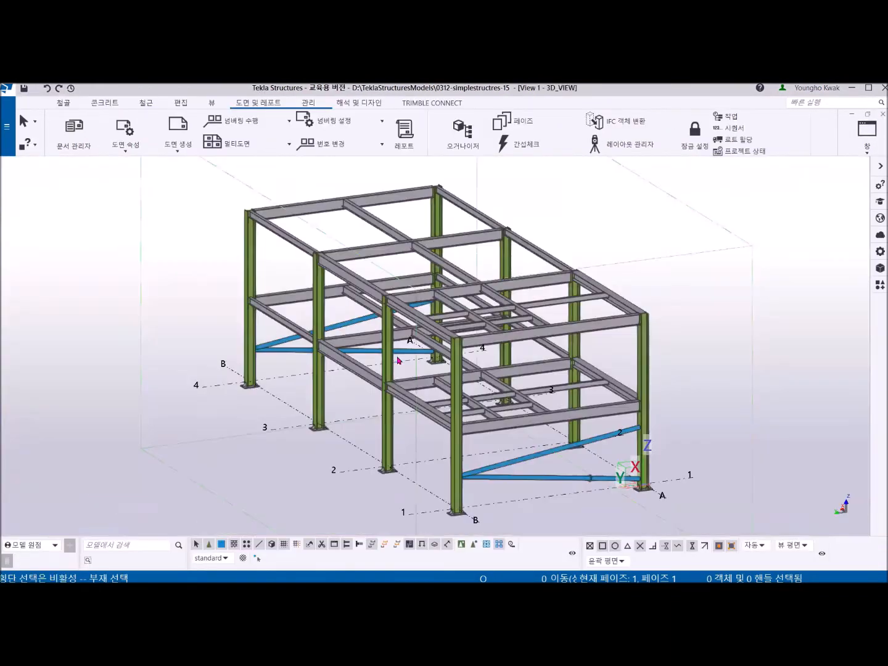
left_click(74, 130)
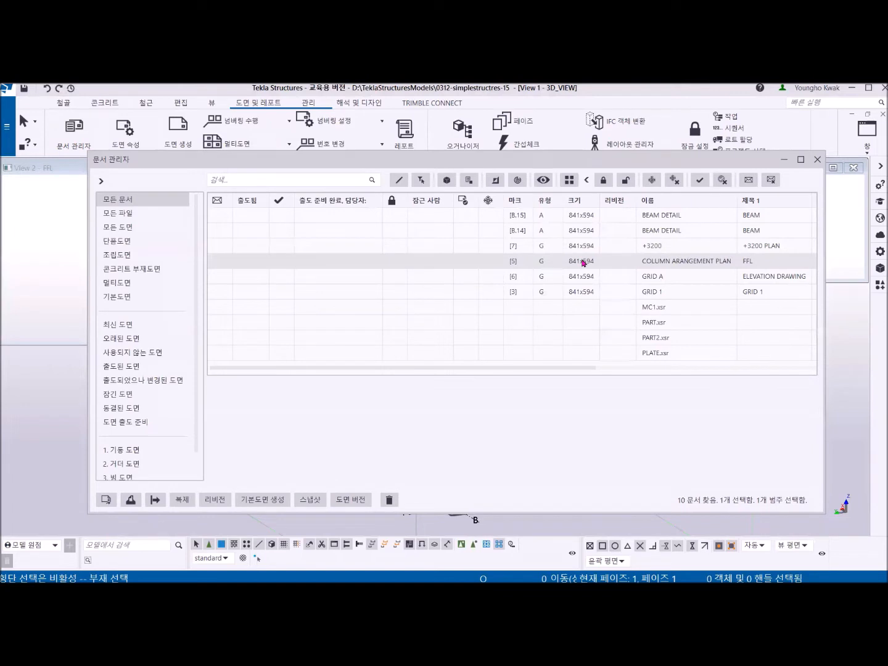
double_click(387, 263)
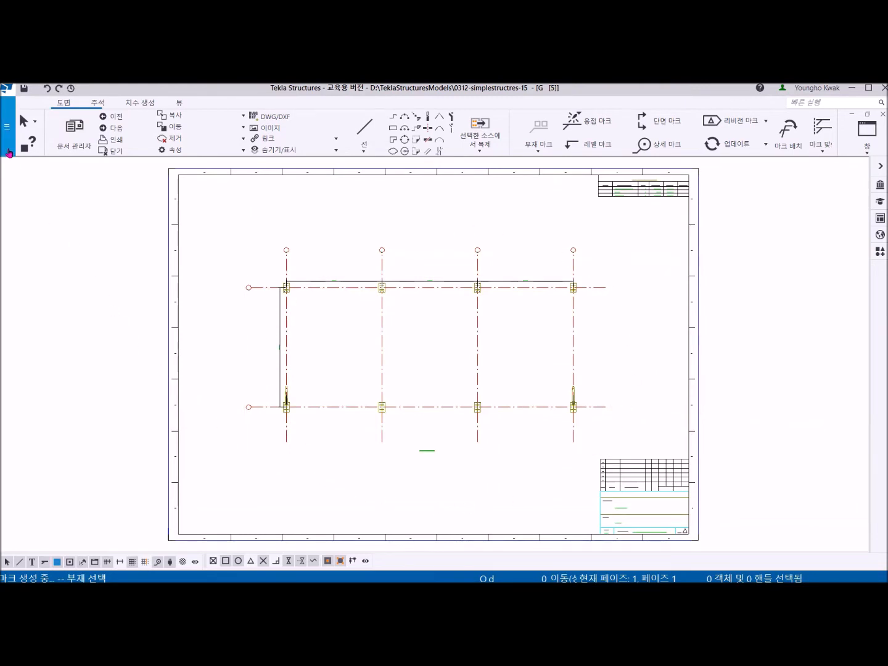
- Try the black-and-white colour mode, then set the drawing's colour mode to greyscale and return to the sheet
left_click(4, 136)
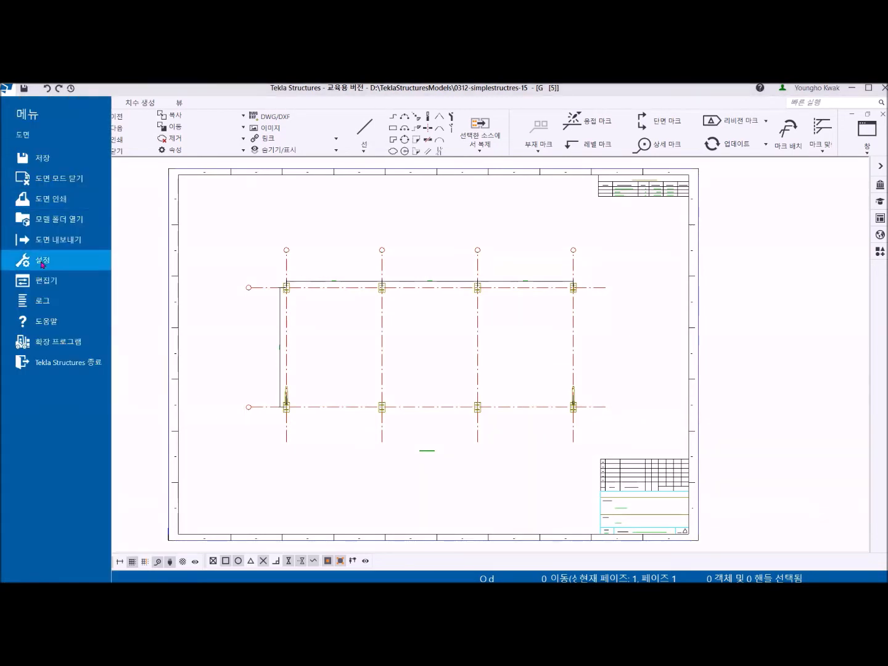
left_click(42, 263)
left_click(152, 218)
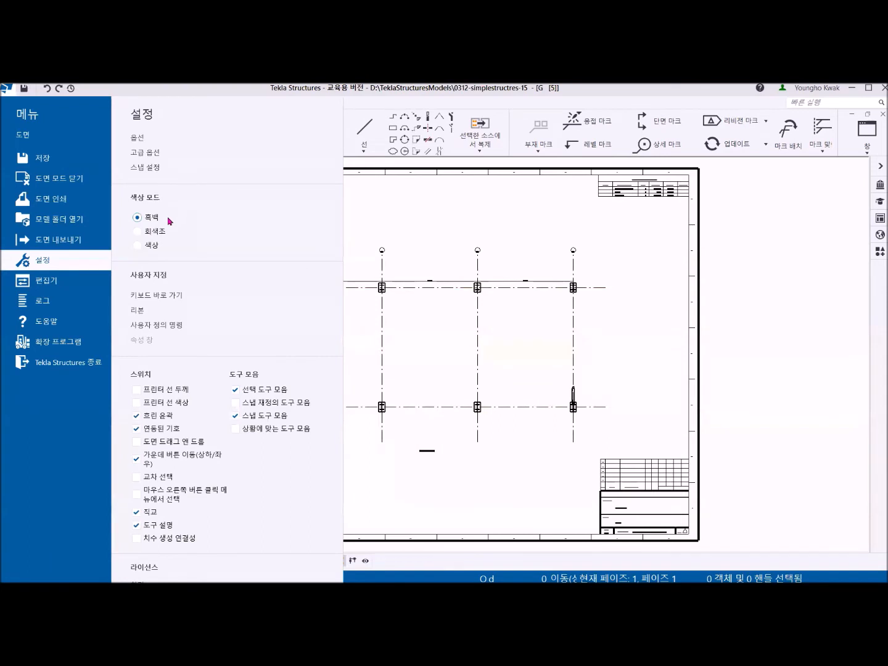
left_click(146, 231)
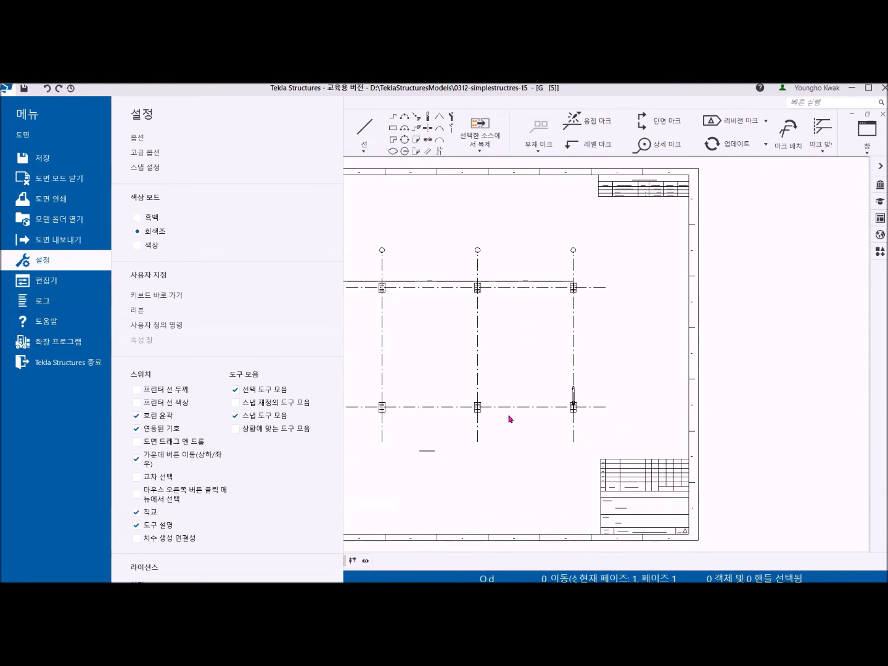
left_click(537, 220)
- Examine the greyscale plan up close, checking the grid A and B labels, the column bases and the dimension lines
scroll(358, 289, "up", 2)
middle_click_drag(375, 270, 273, 192)
middle_click_drag(91, 430, 303, 406)
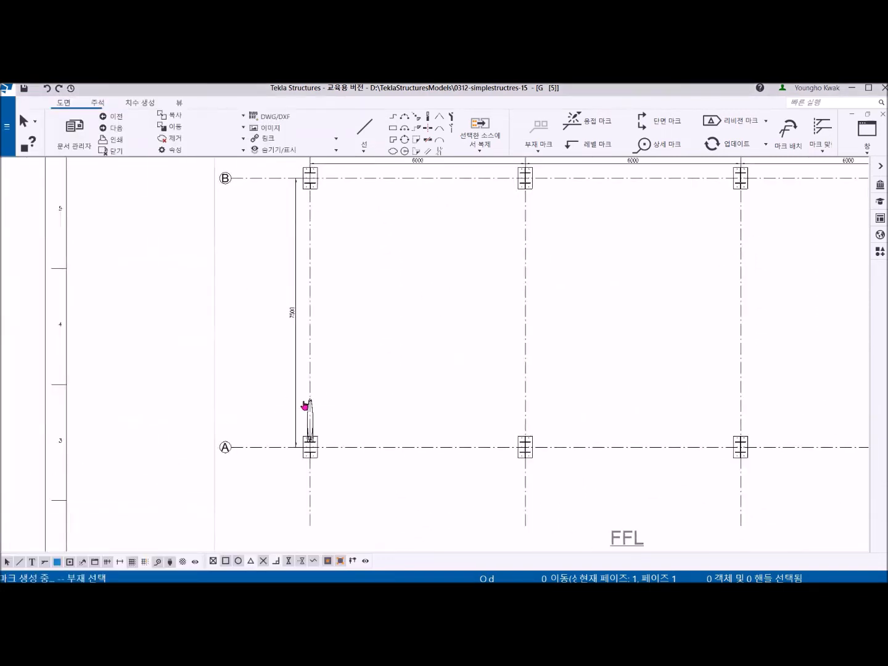
scroll(293, 486, "down", 1)
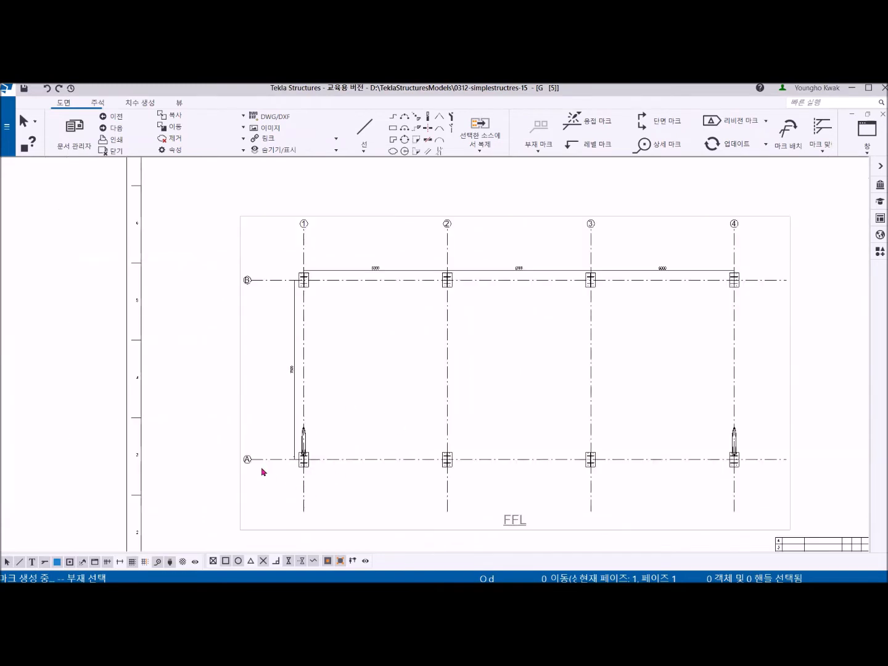
scroll(262, 469, "up", 3)
left_click(210, 444)
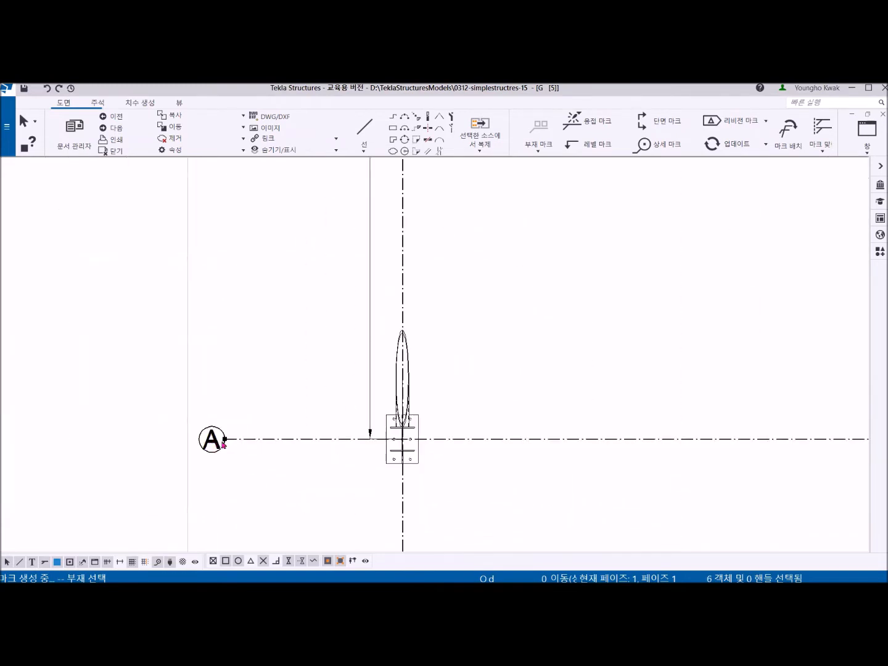
scroll(307, 397, "down", 2)
middle_click_drag(405, 387, 379, 499)
scroll(293, 410, "up", 2)
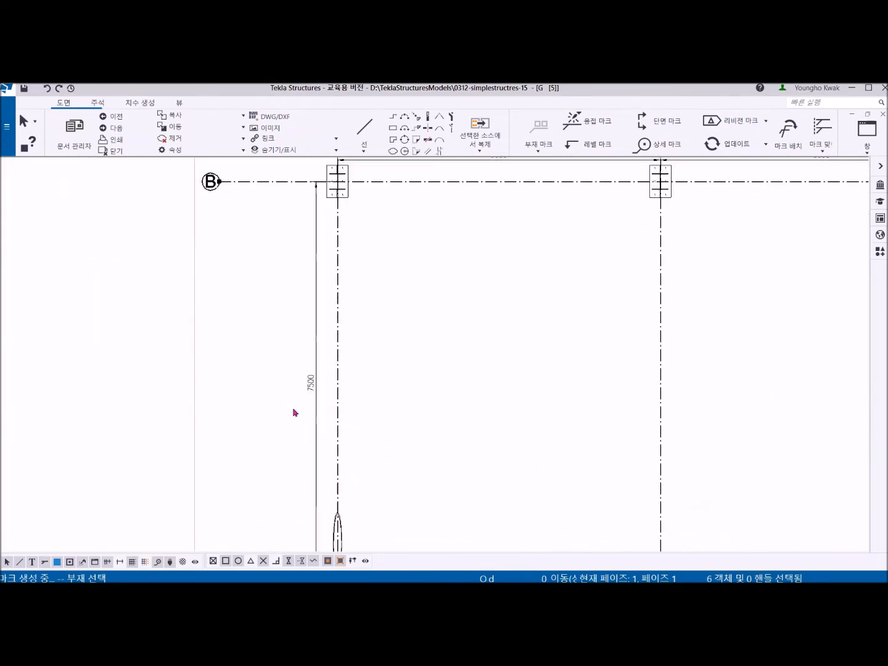
- Examine the 7500 dimension line on the column plan and the profiles, quantities and lengths in the sheet's MEMBER LIST
left_click(322, 374)
scroll(508, 377, "down", 3)
middle_click_drag(519, 363, 370, 382)
scroll(644, 317, "down", 3)
scroll(457, 265, "up", 2)
middle_click_drag(458, 266, 397, 330)
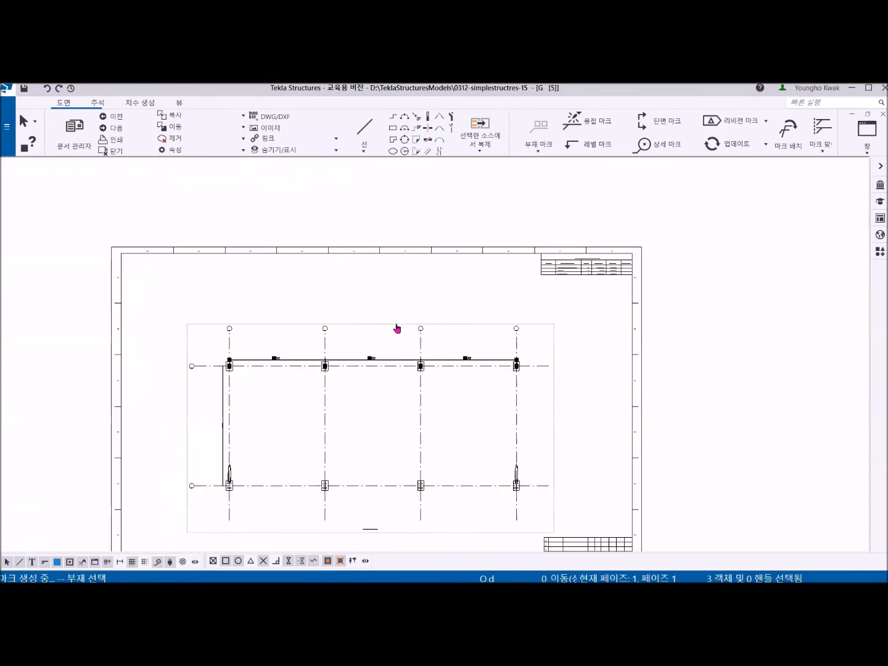
scroll(635, 258, "up", 5)
left_click(715, 255)
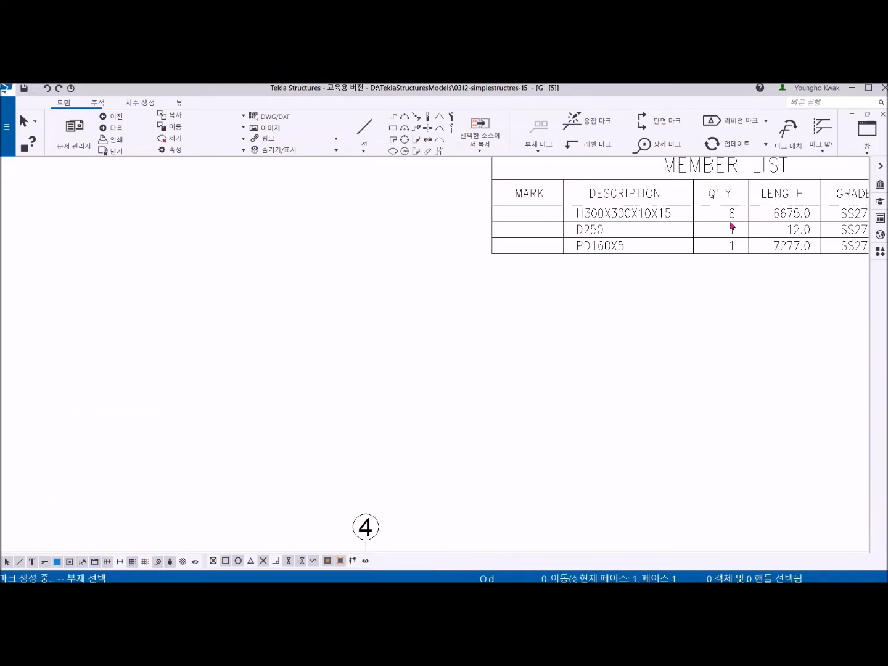
- Examine the sheet's title block and revision table, checking the project, title, scale and drawing number fields
scroll(619, 356, "down", 5)
scroll(582, 240, "up", 4)
middle_click_drag(648, 213, 631, 517)
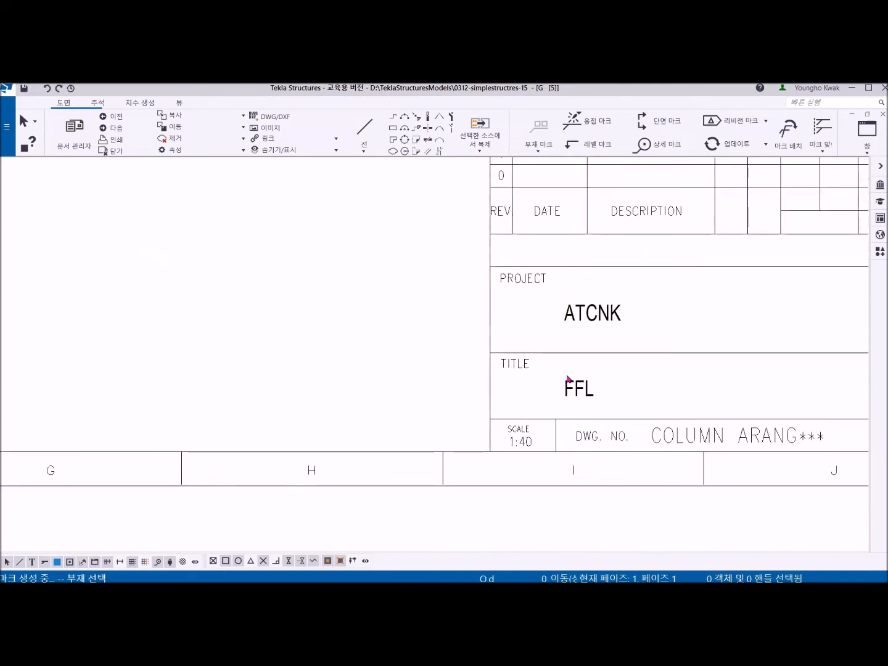
scroll(613, 376, "down", 2)
middle_click_drag(647, 309, 574, 508)
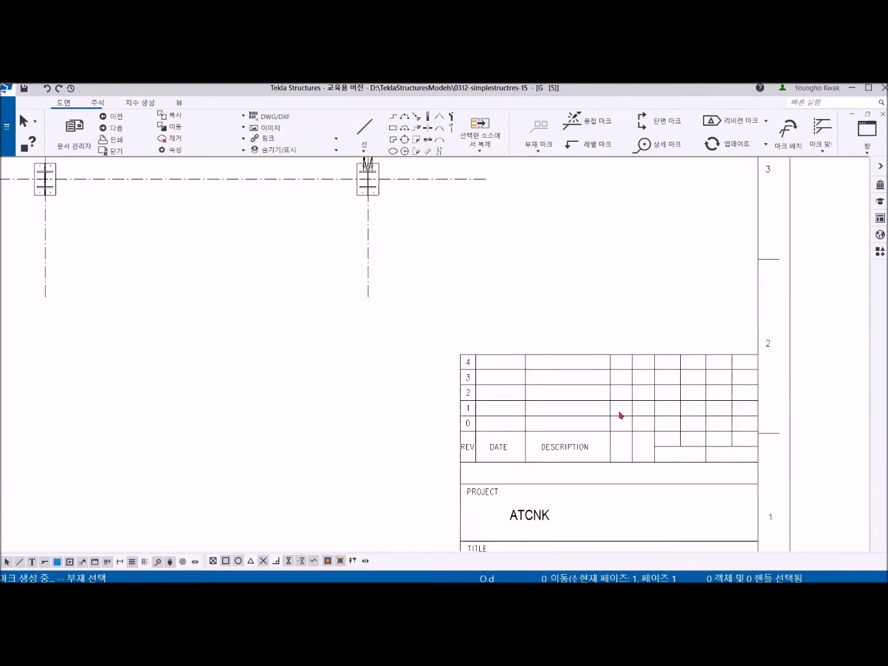
scroll(618, 416, "down", 3)
left_click(681, 304)
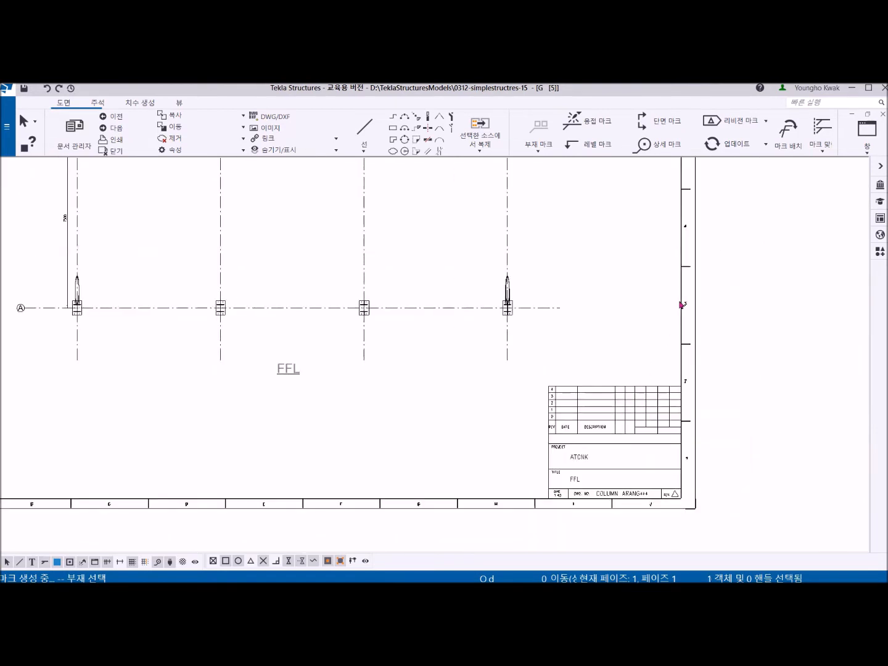
mouse_move(252, 397)
middle_mouse_down()
mouse_move(323, 418)
mouse_move(288, 394)
middle_mouse_up()
scroll(370, 426, "up", 3)
middle_click_drag(561, 400, 141, 386)
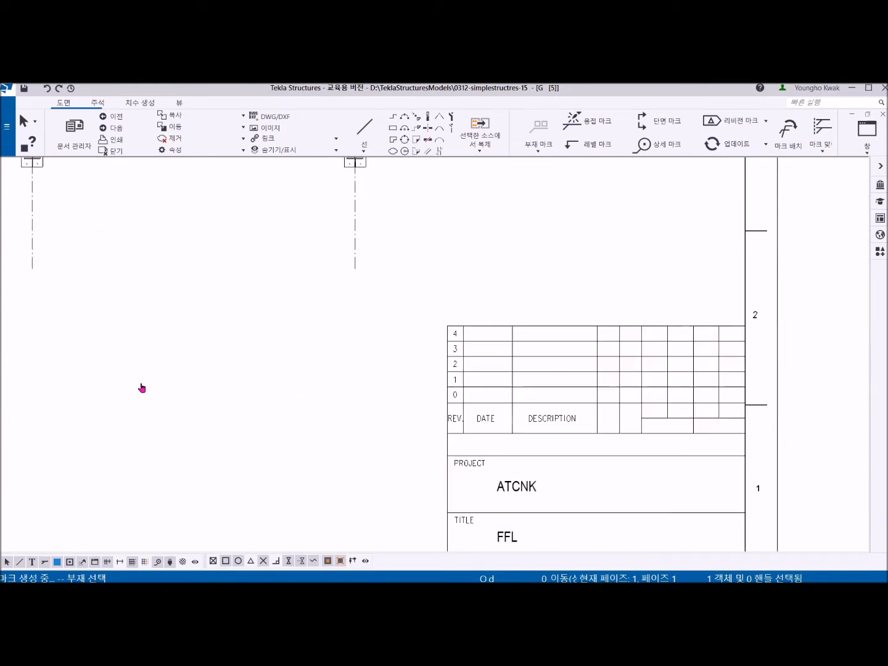
- View the template and layout editing choices for the revision table and the title block, cancelling both without editing
double_click(509, 352)
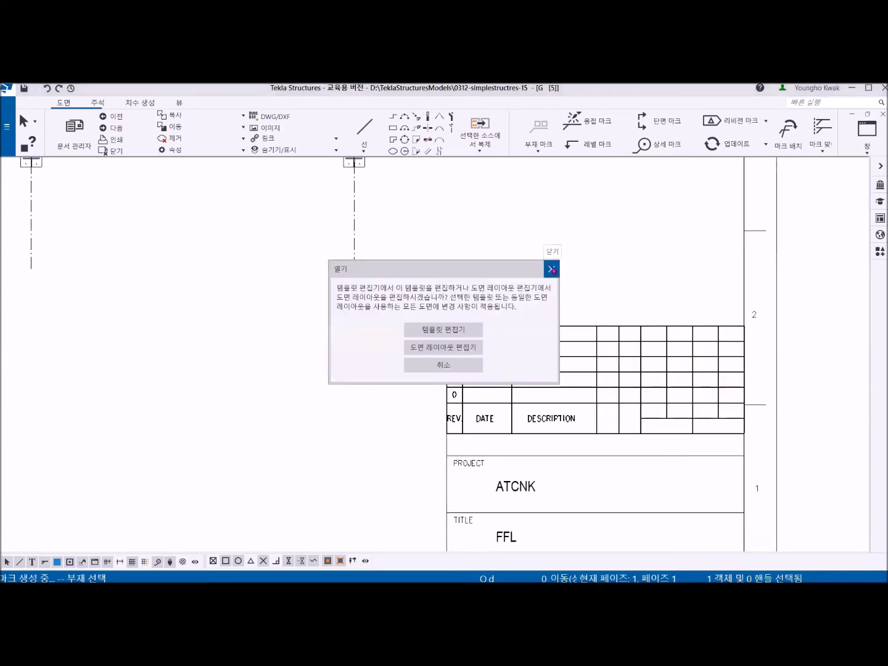
left_click(554, 269)
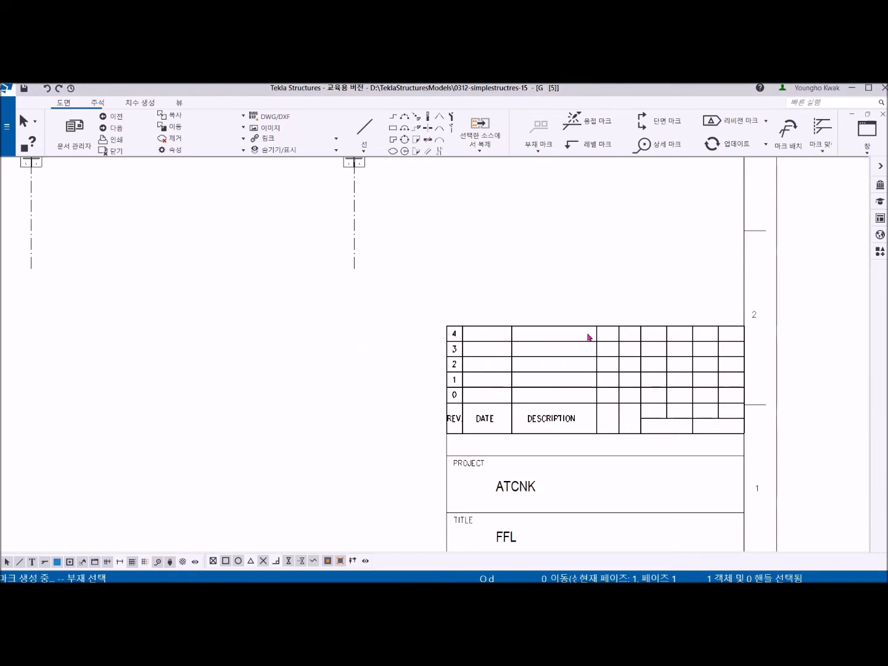
double_click(528, 458)
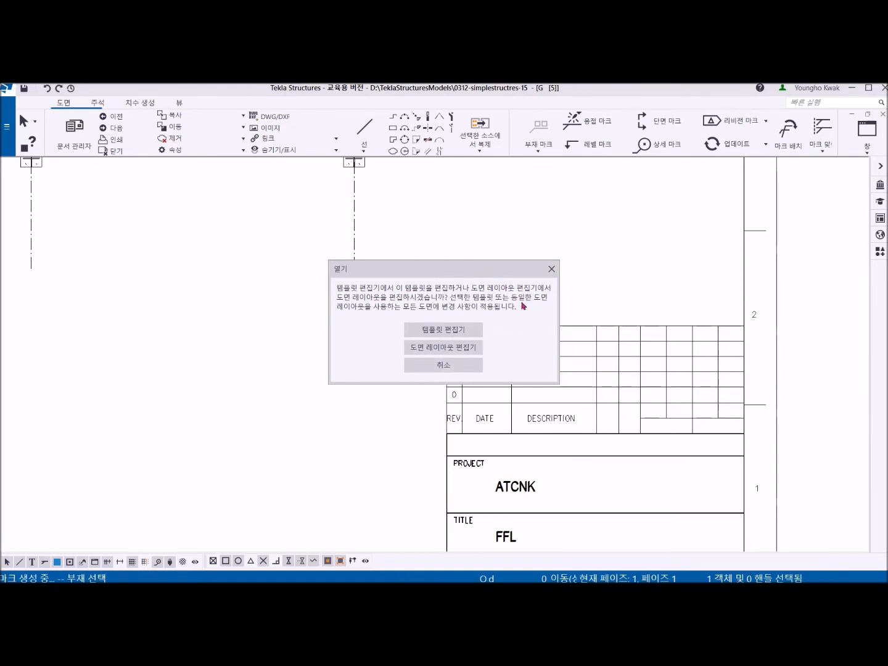
left_click(463, 368)
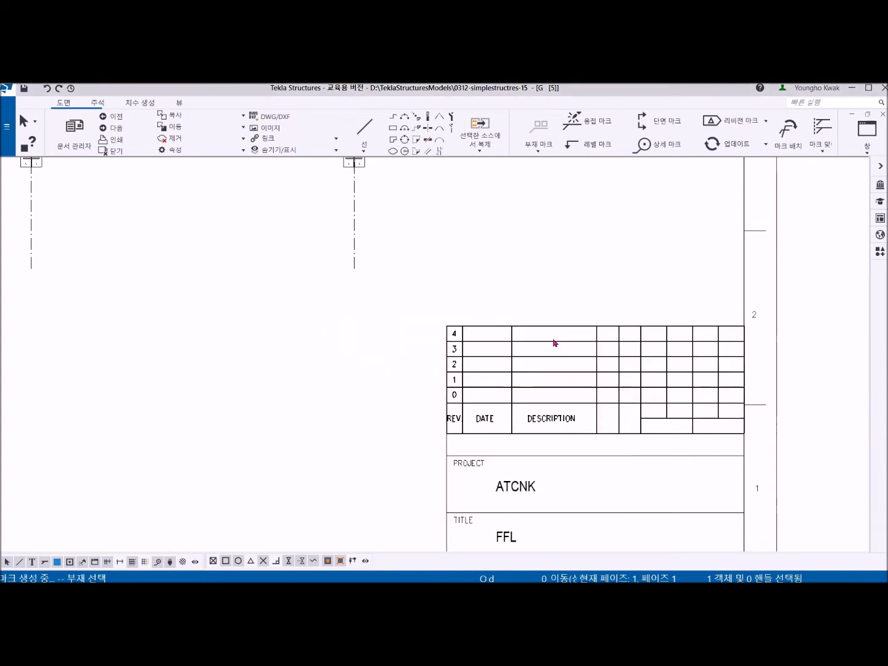
scroll(554, 343, "down", 2)
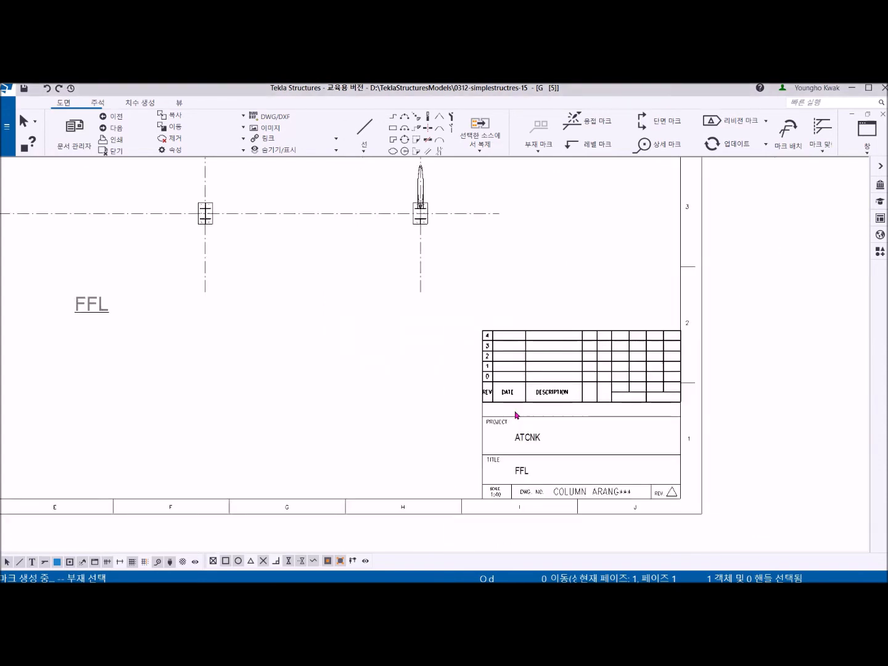
scroll(553, 251, "down", 5)
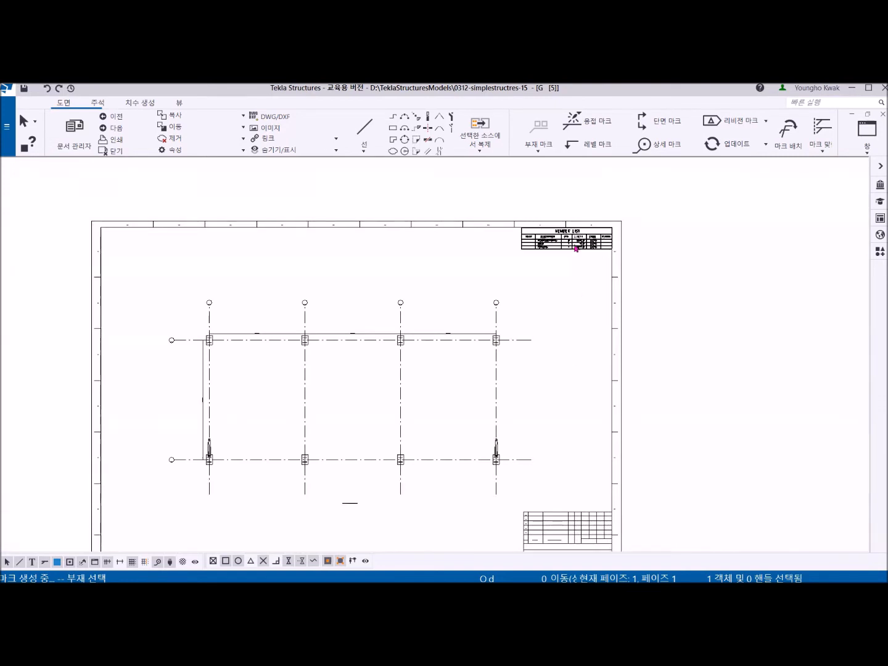
middle_click_drag(576, 249, 570, 208)
left_click(715, 249)
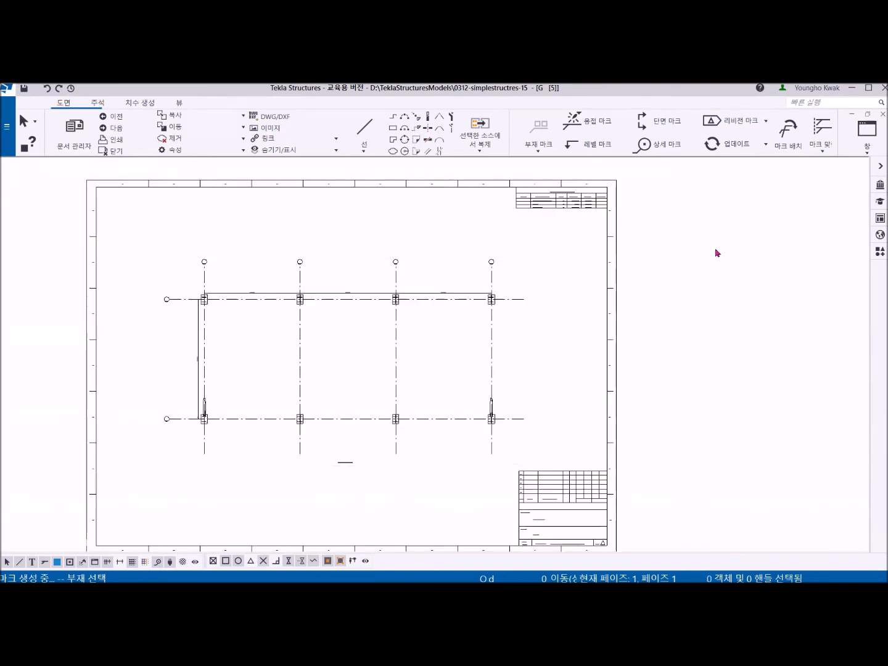
- Open the GRID 1 drawing from the document manager
left_click(74, 130)
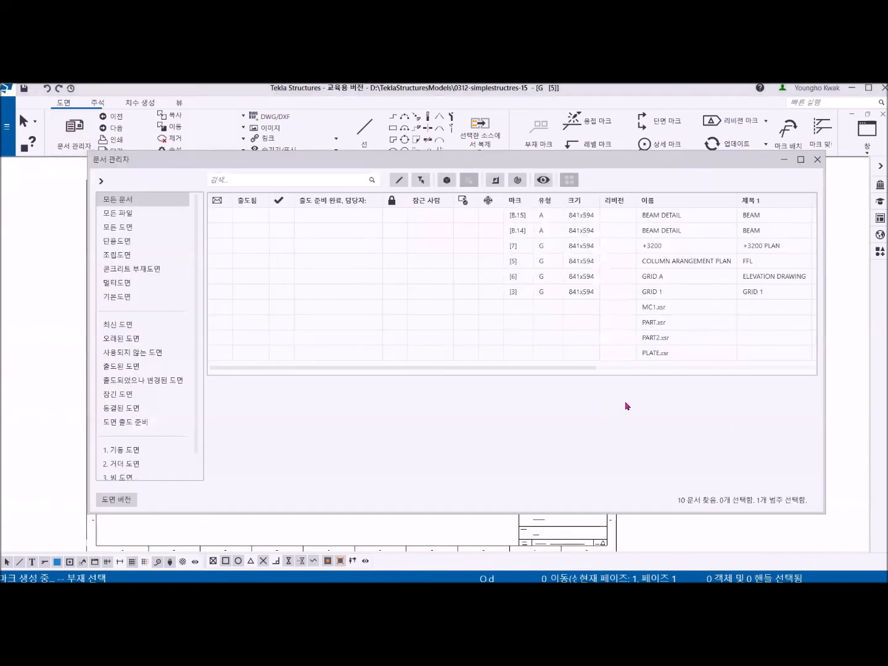
left_click(611, 292)
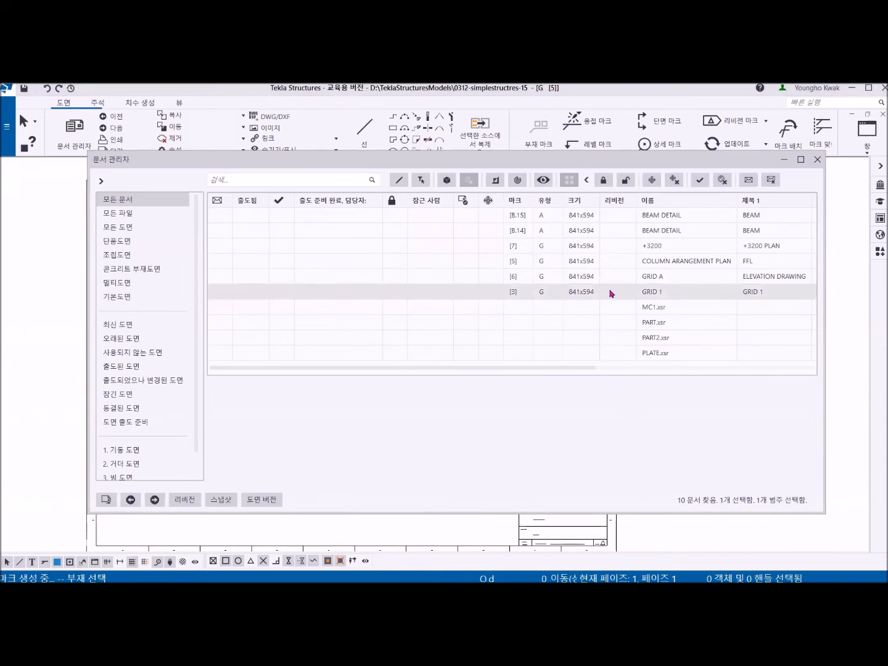
double_click(612, 292)
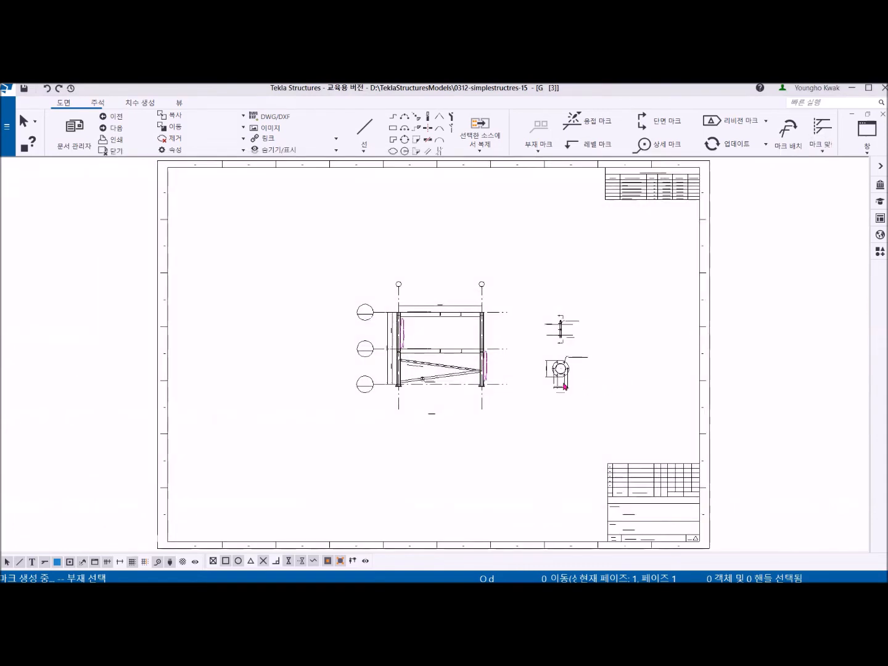
- Examine the GRID 1 elevation up close, checking the member marks, the pipe braces and the DET.# A detail mark
scroll(563, 384, "up", 5)
scroll(378, 401, "down", 3)
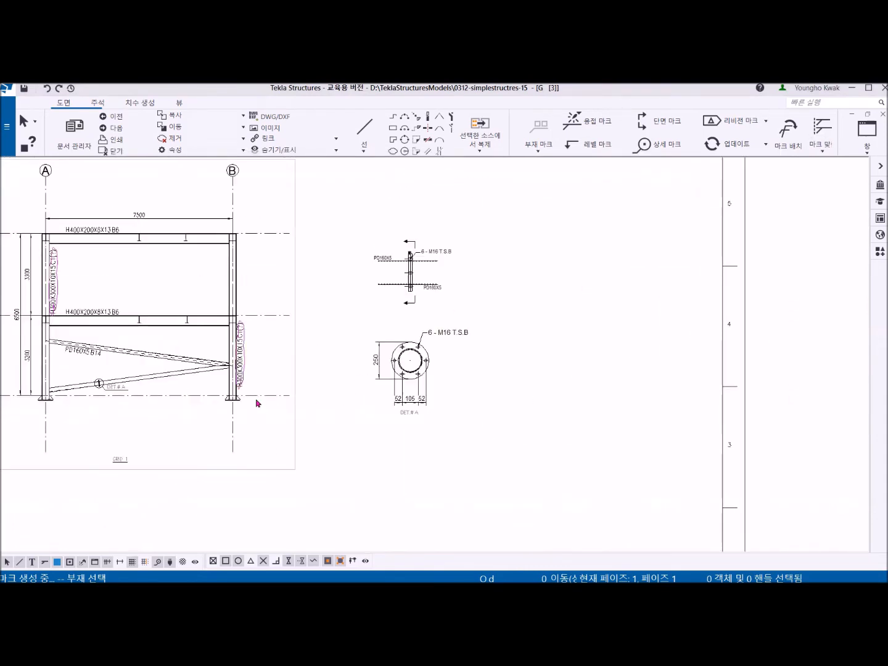
scroll(258, 403, "up", 3)
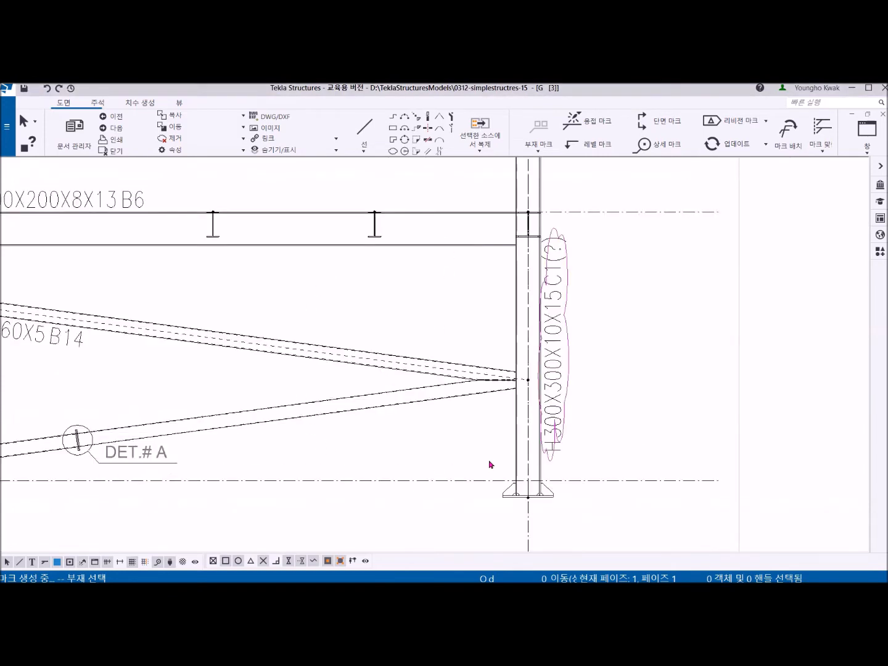
scroll(489, 463, "down", 2)
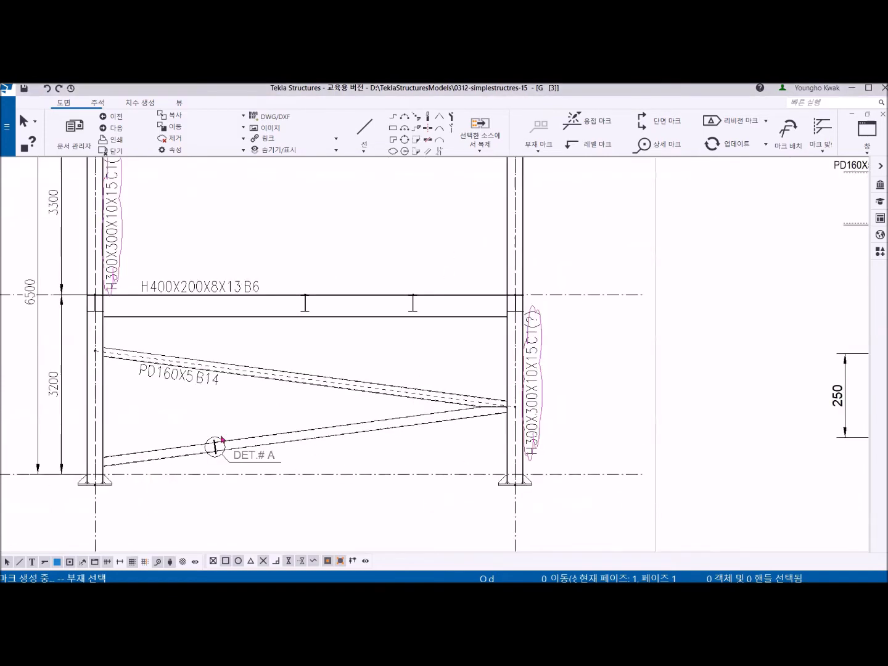
scroll(259, 382, "up", 4)
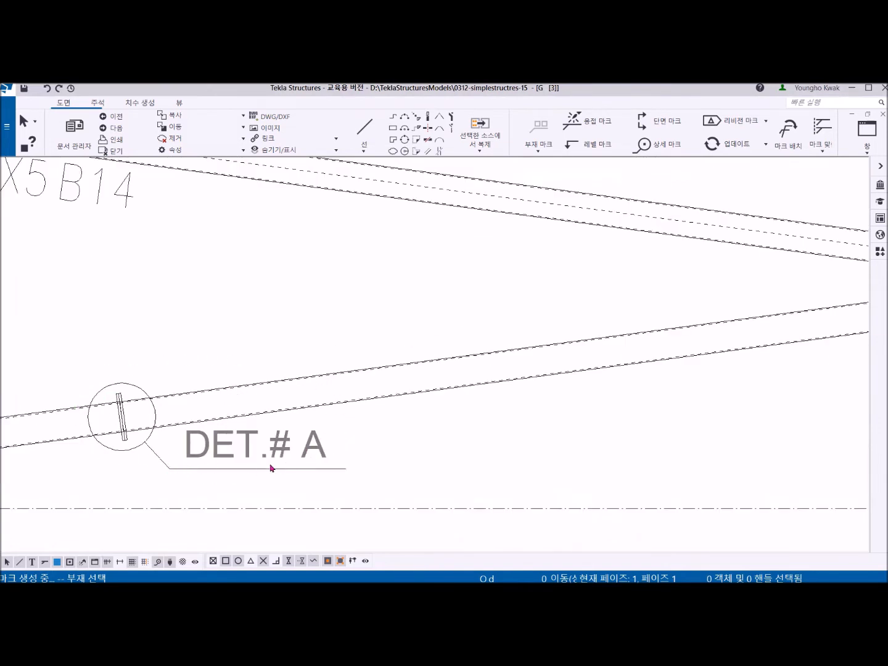
scroll(293, 436, "down", 3)
scroll(597, 401, "down", 3)
- Examine the DET.# A detail and its section view, checking the flange dimensions, bolt notes, pipe labels and view frames
middle_click_drag(771, 397, 378, 413)
scroll(379, 413, "up", 3)
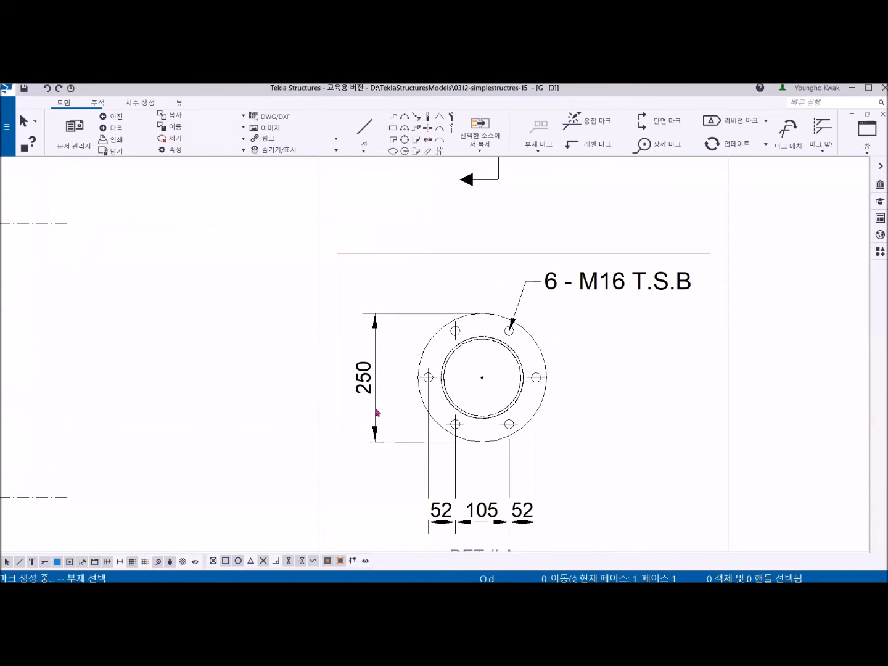
scroll(516, 369, "down", 2)
middle_click_drag(499, 356, 472, 502)
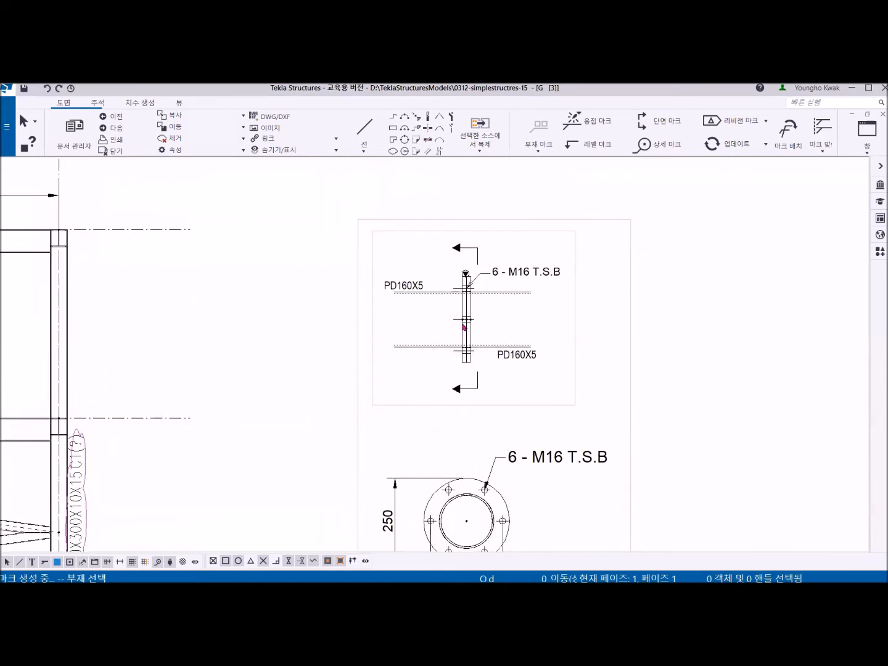
scroll(463, 325, "up", 3)
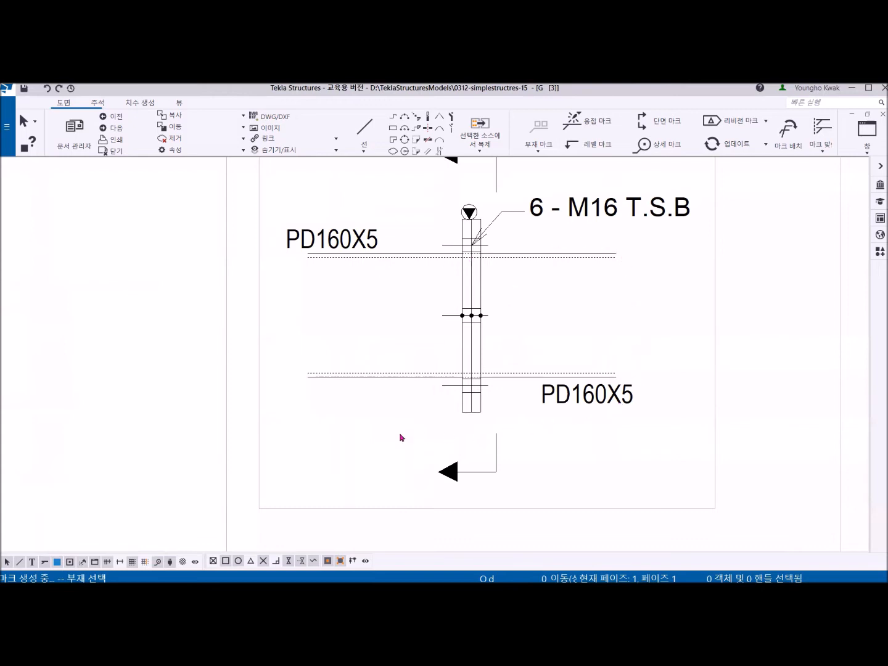
scroll(502, 354, "down", 2)
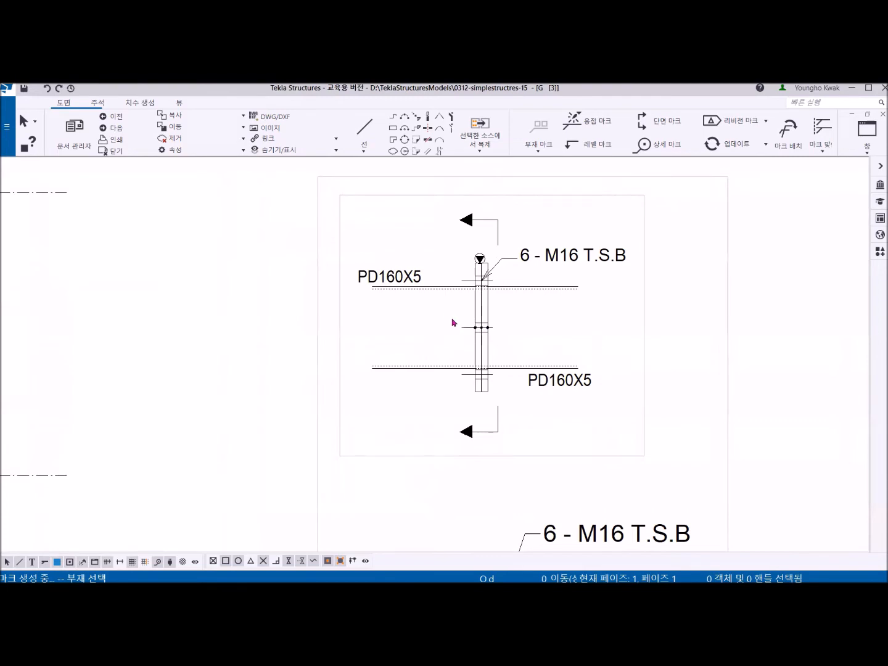
scroll(519, 402, "down", 4)
scroll(524, 383, "up", 6)
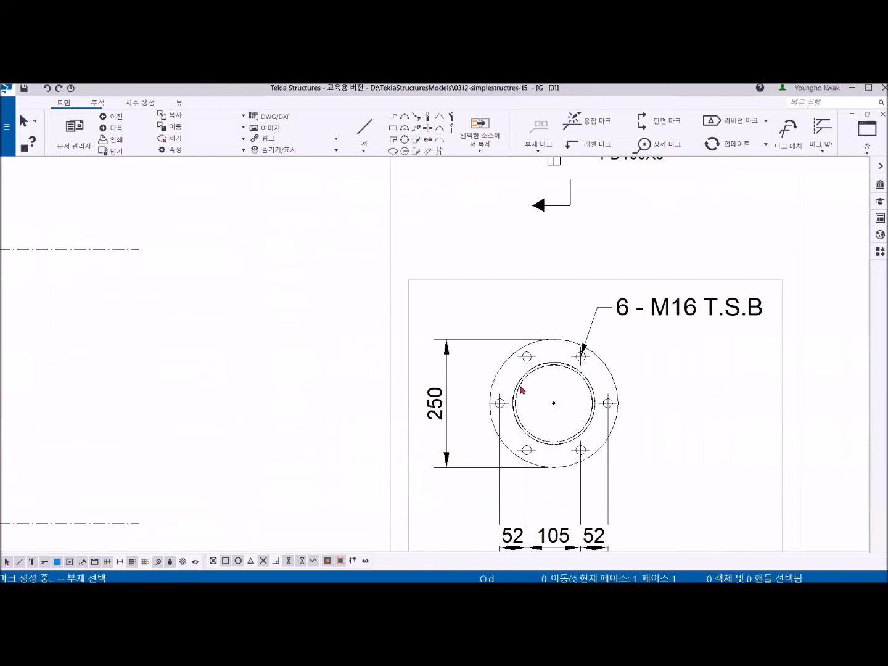
scroll(519, 391, "down", 3)
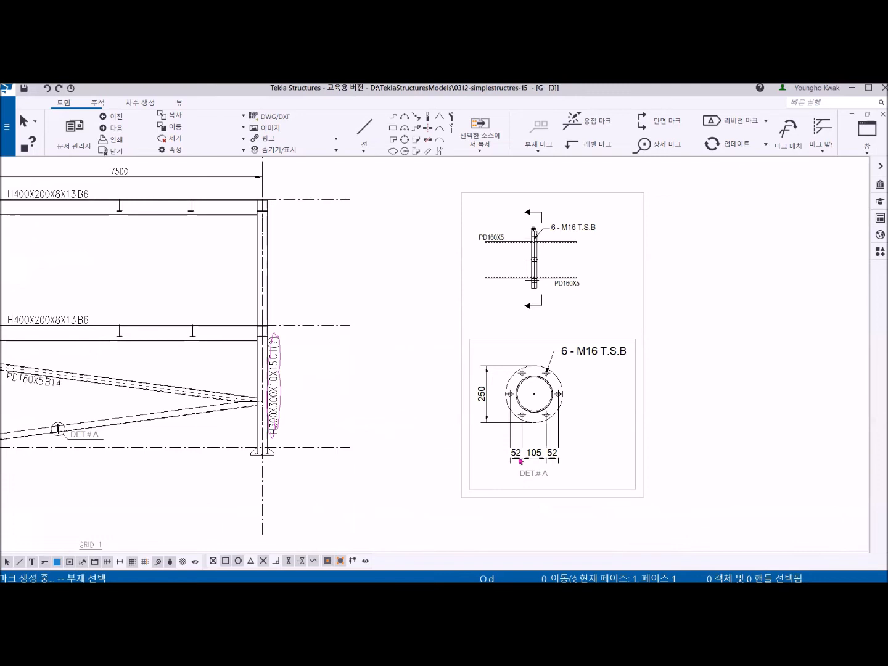
left_click(581, 321)
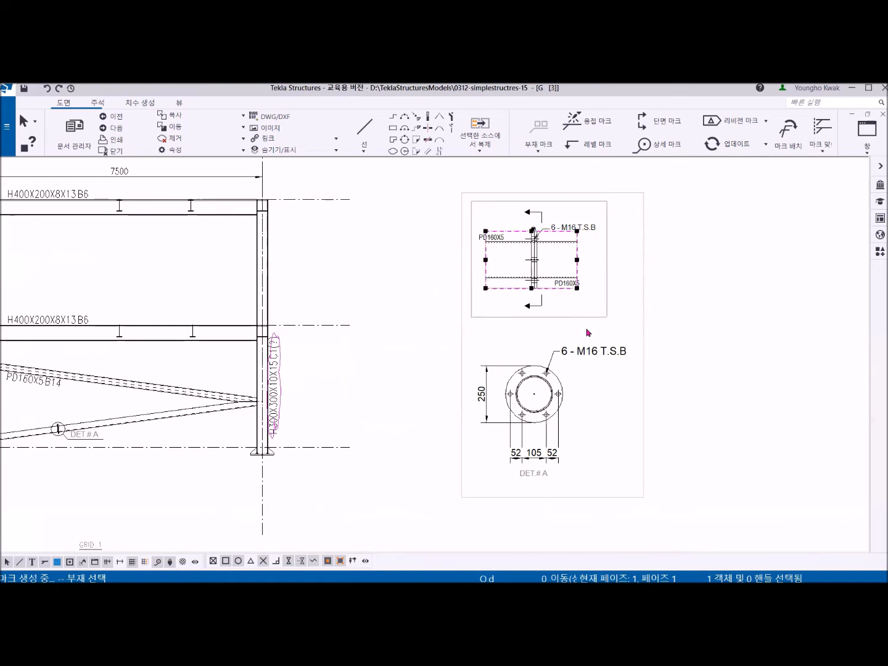
left_click(416, 316)
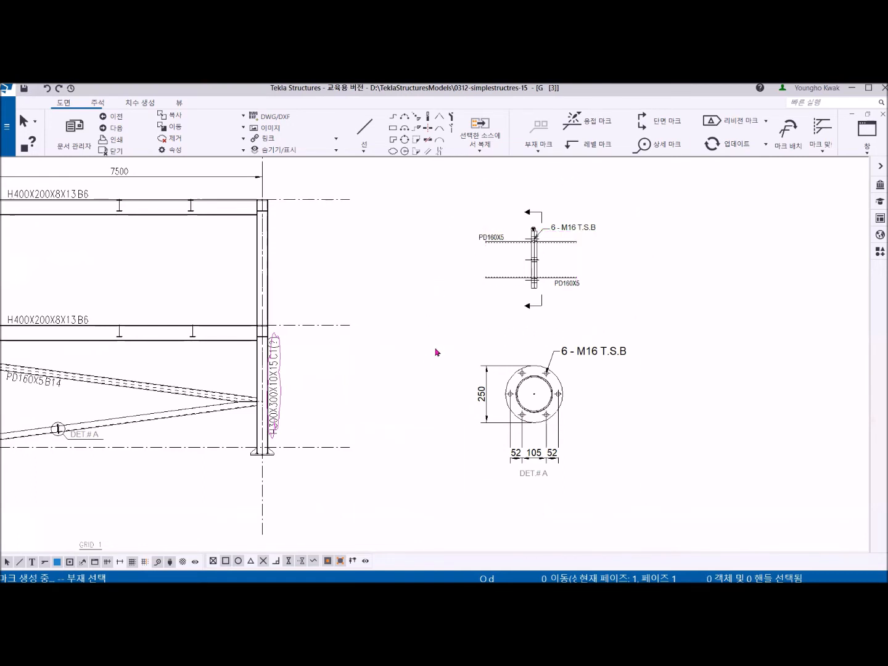
- Open the BEAM DETAIL drawing [B.15] from the document manager, then close the manager
scroll(436, 352, "down", 5)
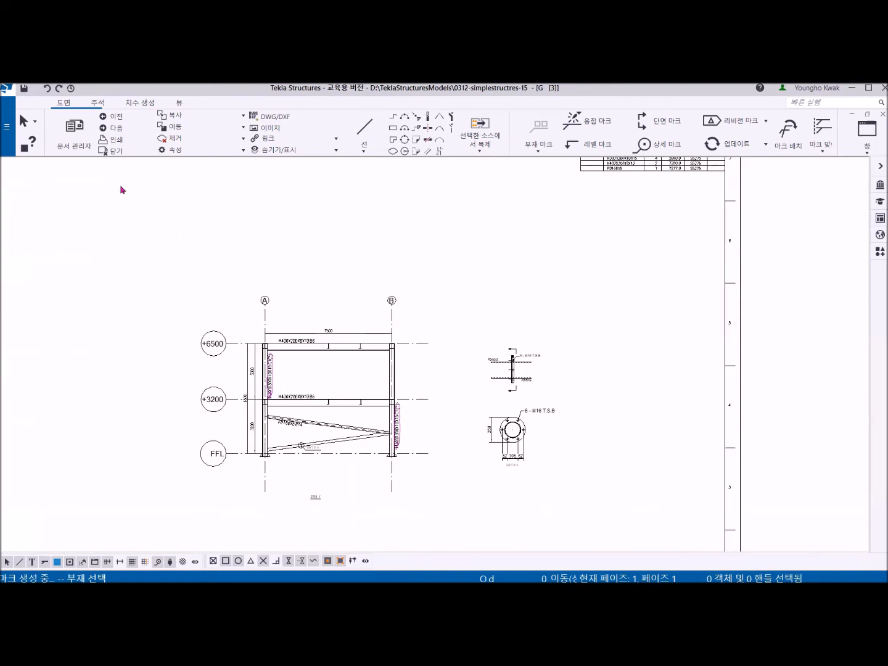
left_click(74, 132)
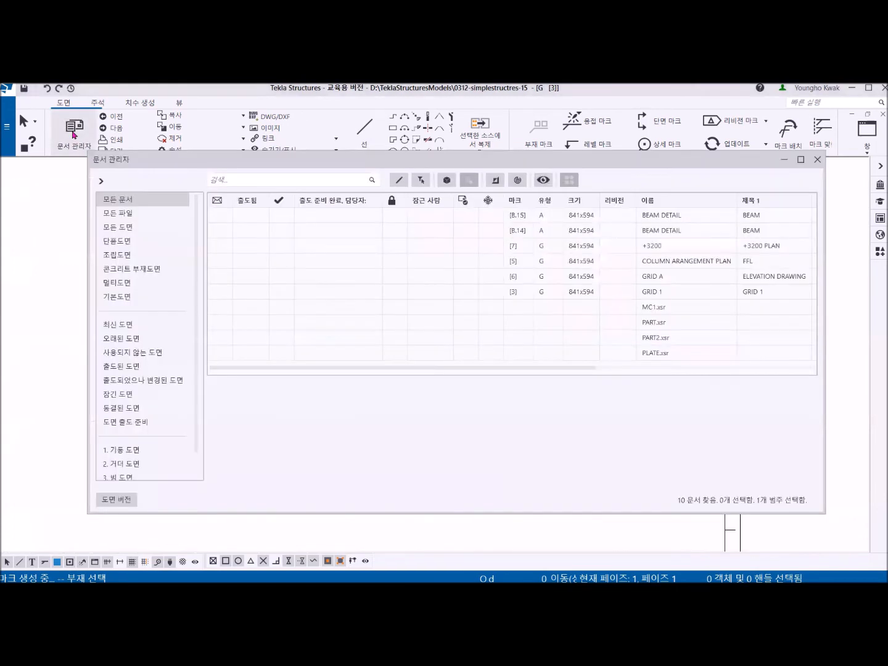
double_click(580, 216)
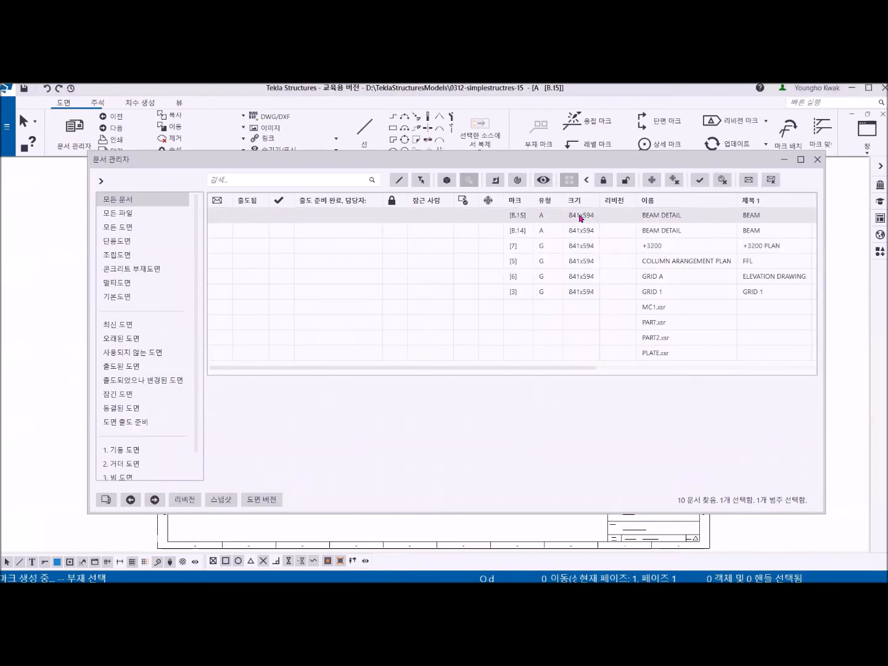
left_click(817, 159)
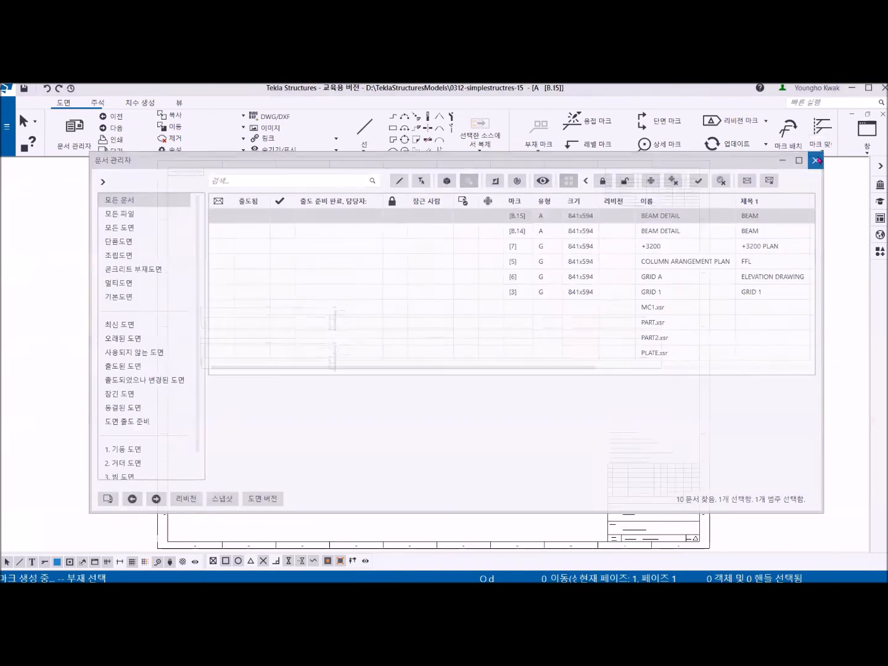
- Examine the flange joint in the beam drawing, checking its part marks, hole note and spacing dimensions
scroll(451, 359, "up", 3)
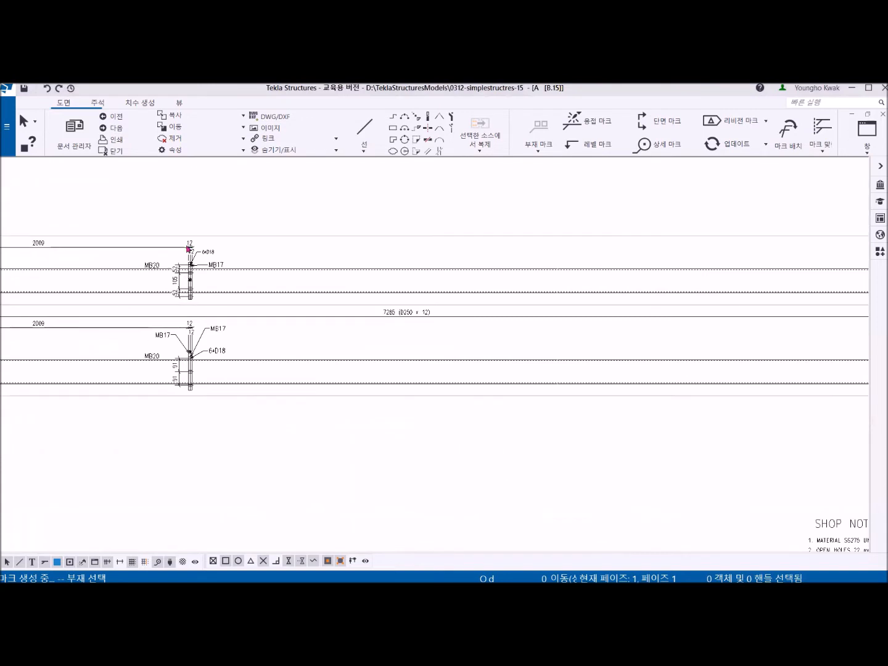
middle_click_drag(236, 402, 403, 395)
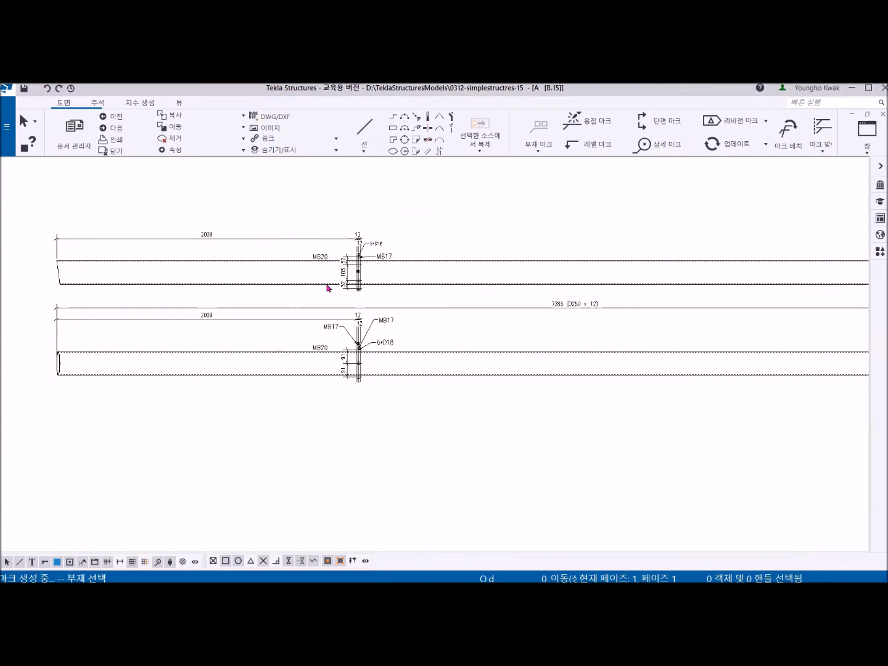
scroll(360, 386, "up", 5)
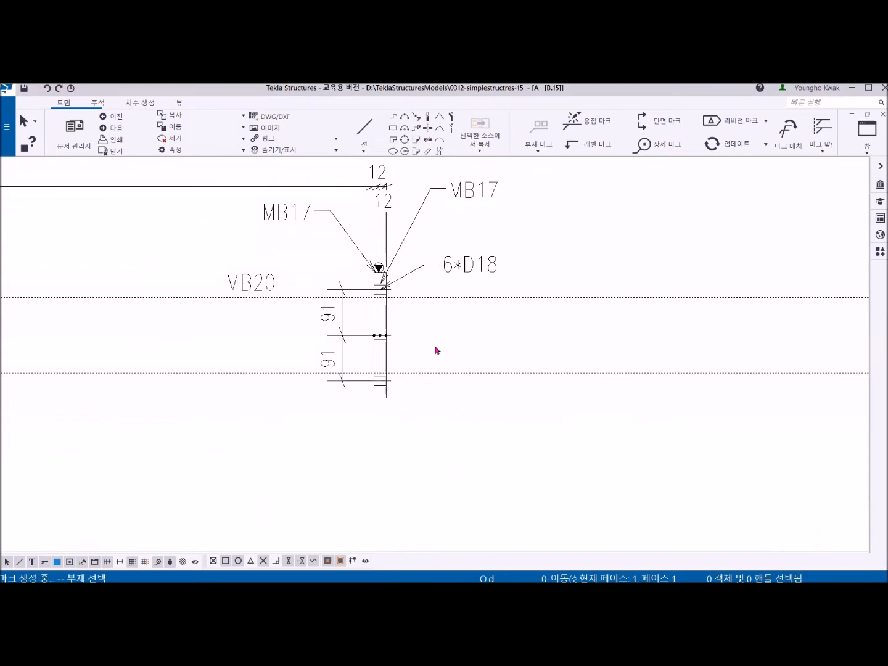
- Close the beam detail drawing and maximize the 3D_VIEW model view
scroll(435, 350, "down", 2)
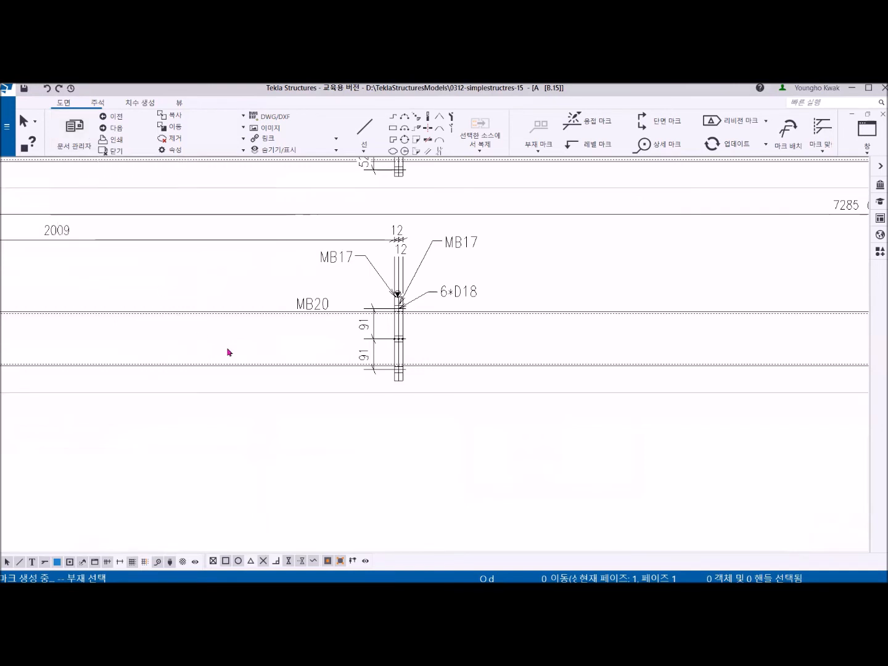
scroll(228, 352, "down", 5)
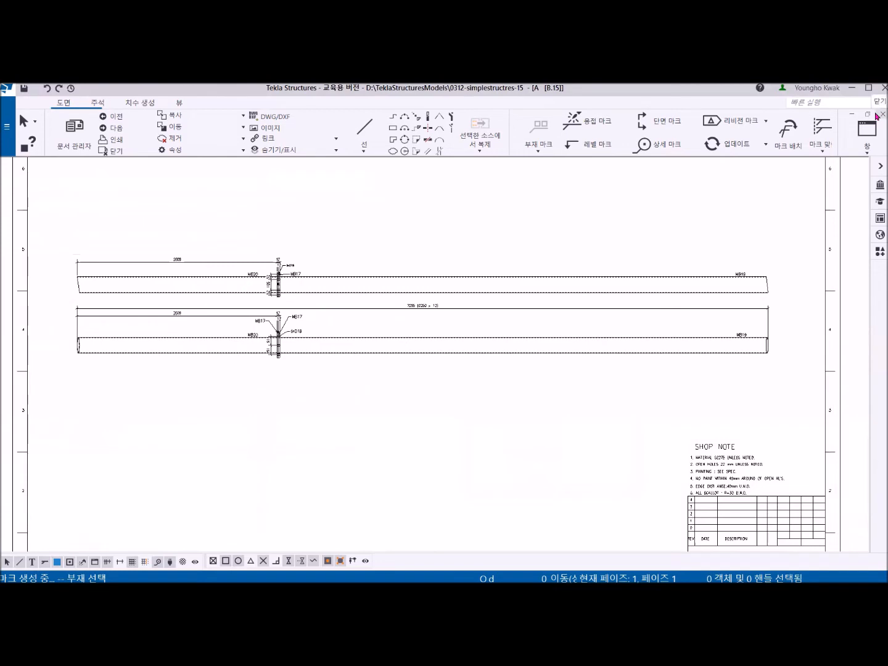
left_click(876, 114)
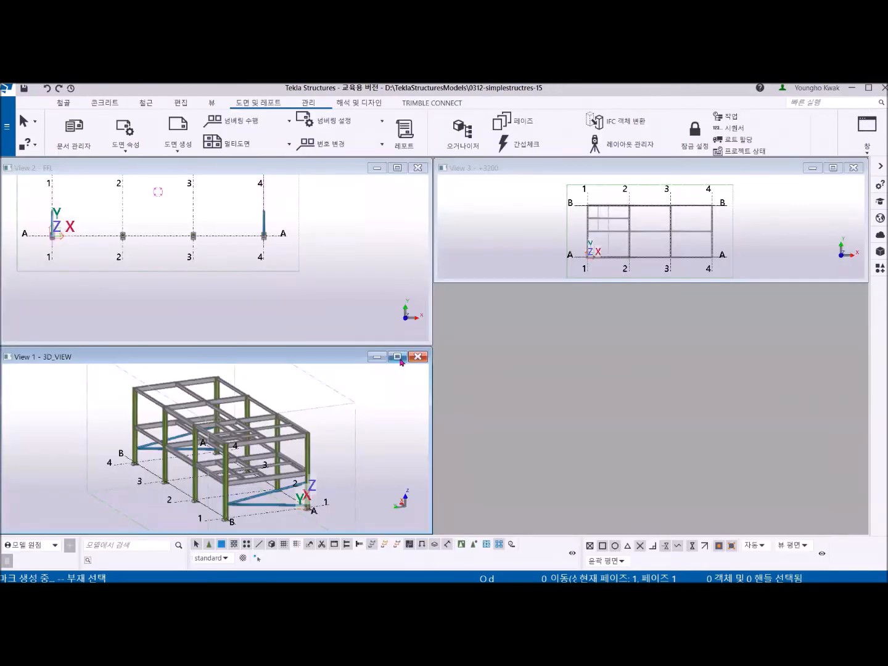
left_click(396, 357)
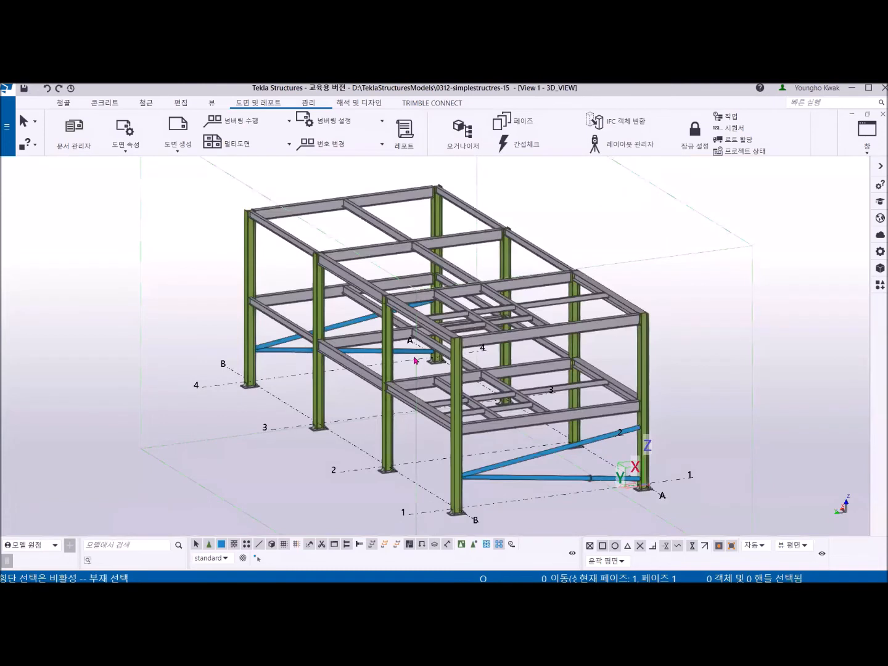
- Delete all drawings from GRID 1 [3] to BEAM DETAIL [B.15] in the document manager, keeping the report files, and close the manager
left_click(75, 132)
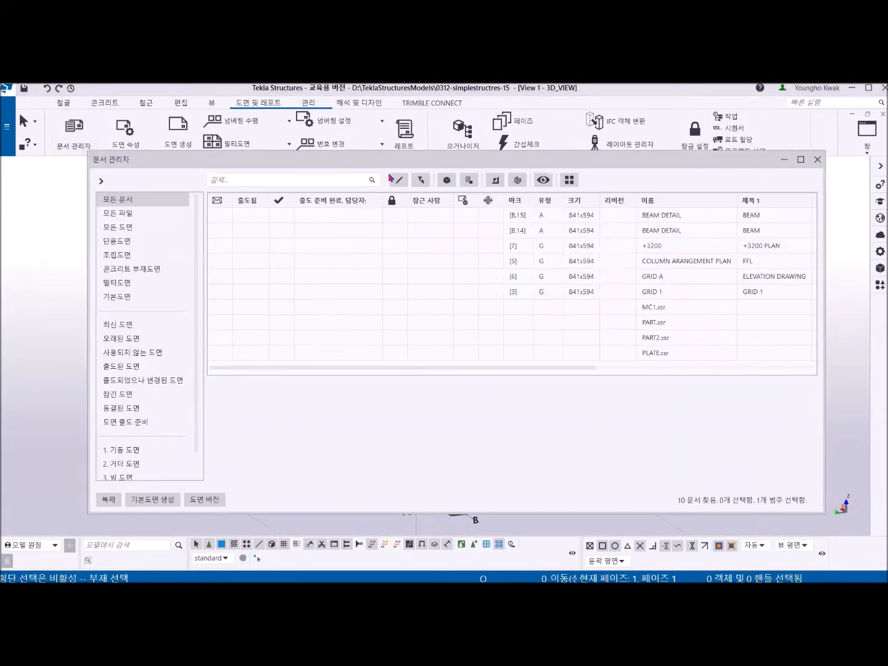
left_click(528, 290)
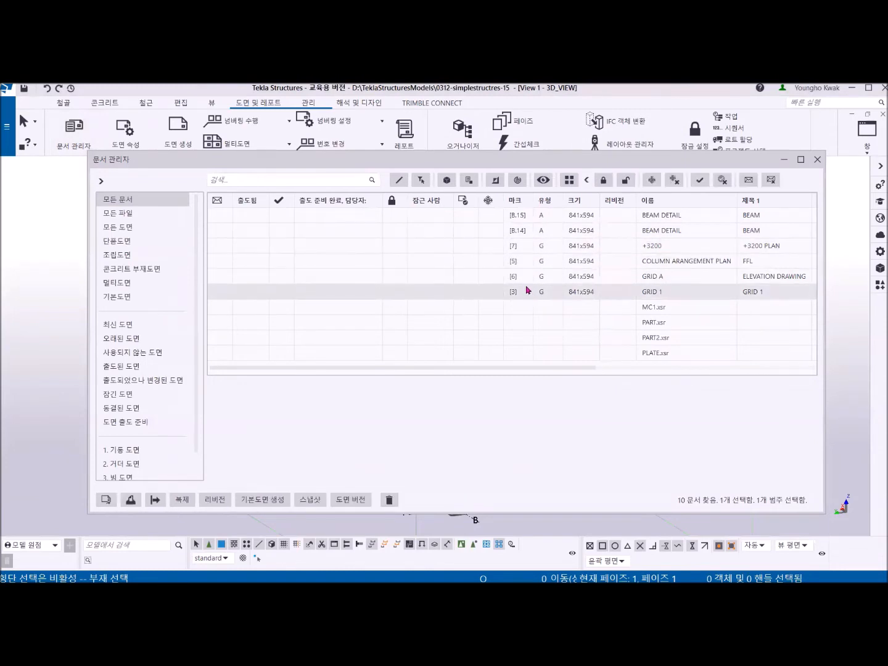
left_click(520, 217, "shift")
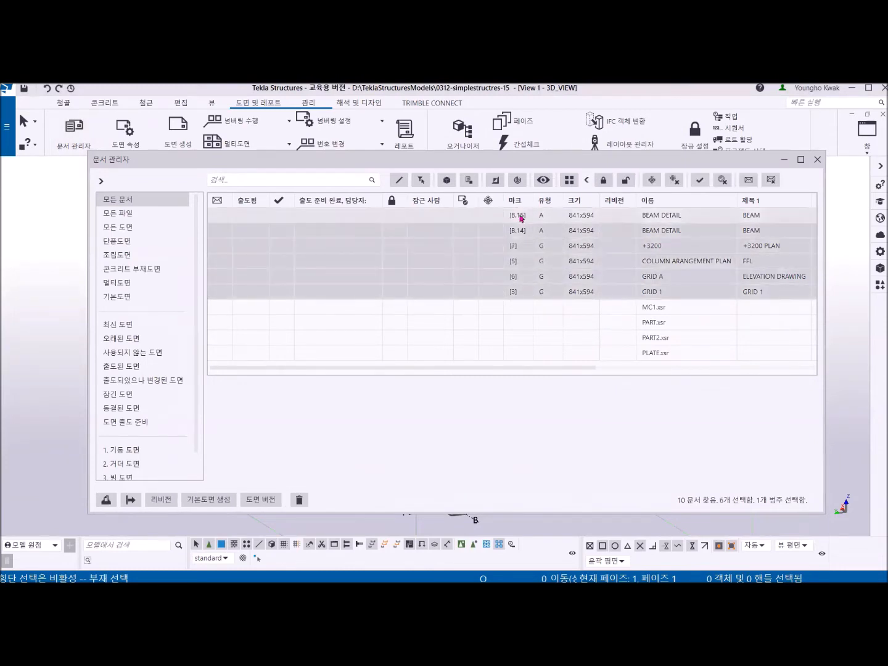
left_click(298, 500)
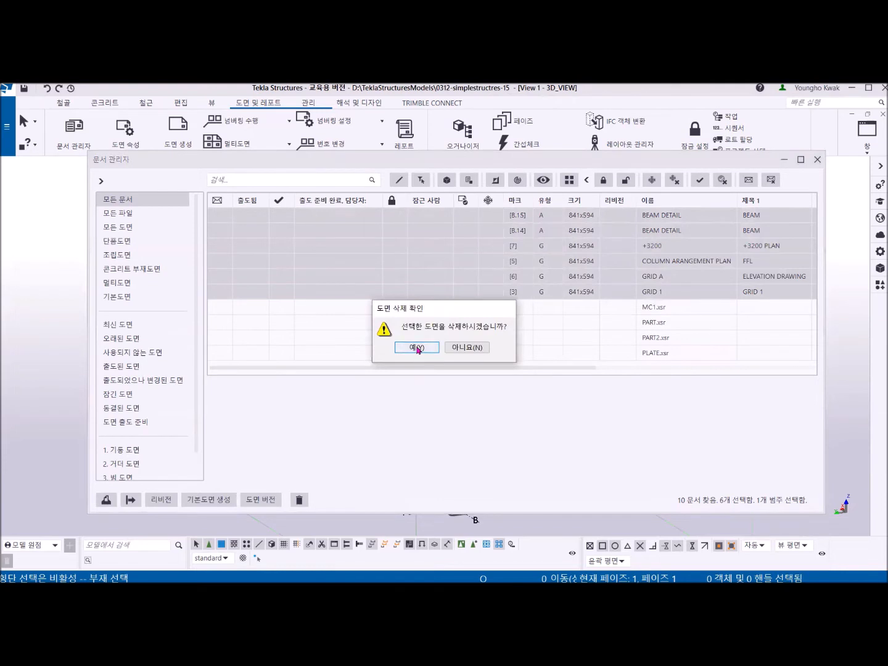
left_click(417, 349)
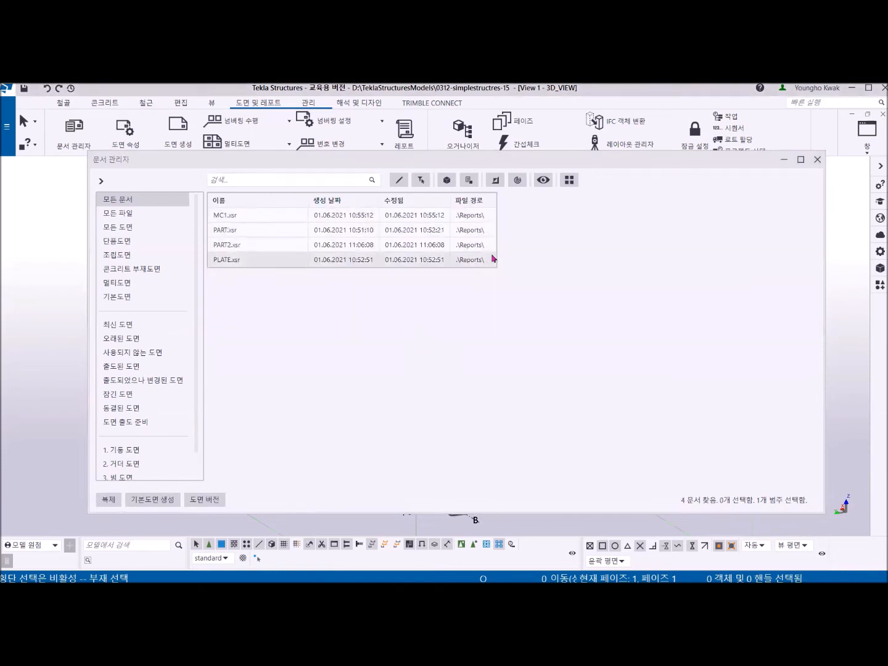
left_click(819, 162)
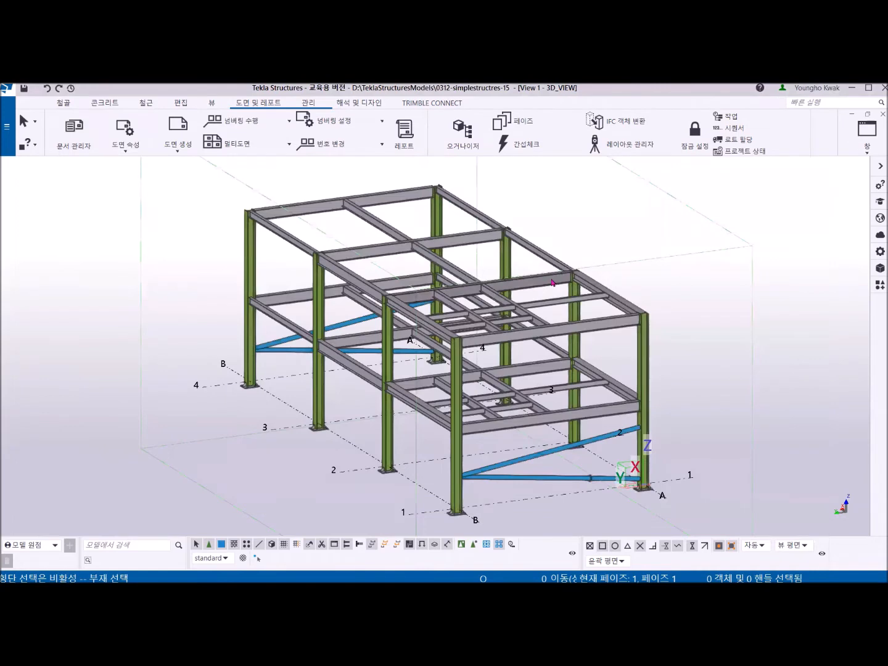
- Switch the model display to View 2 - FFL with the whole column grid in sight
middle_click_drag(553, 283, 540, 274)
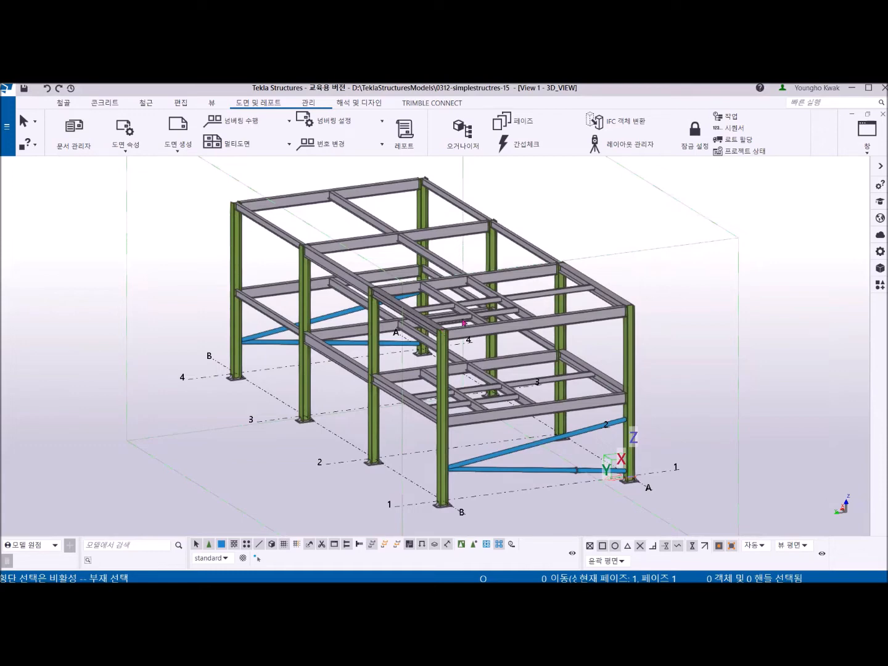
left_click(868, 147)
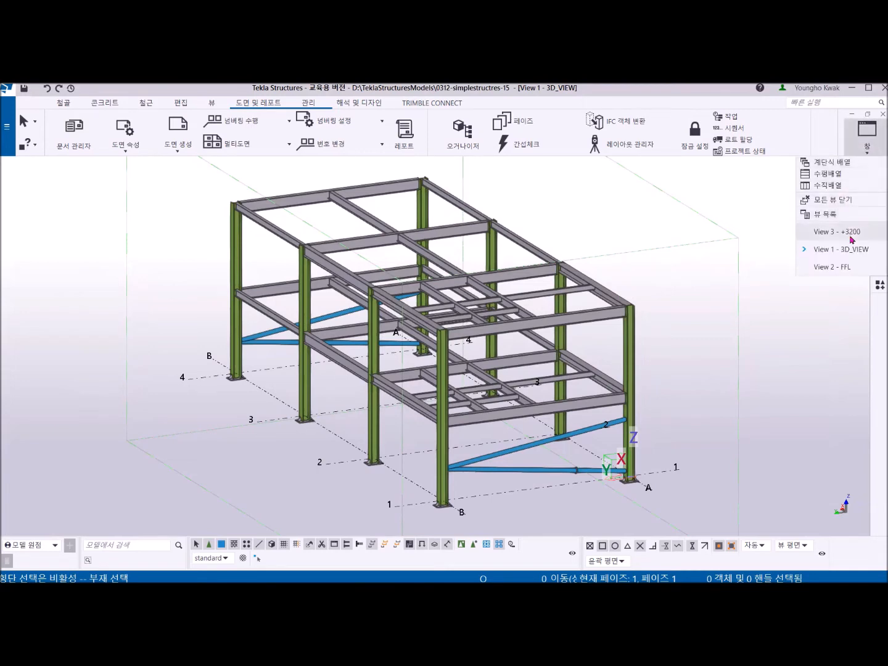
left_click(846, 267)
scroll(386, 259, "down", 2)
middle_click_drag(386, 259, 508, 380)
scroll(511, 358, "up", 2)
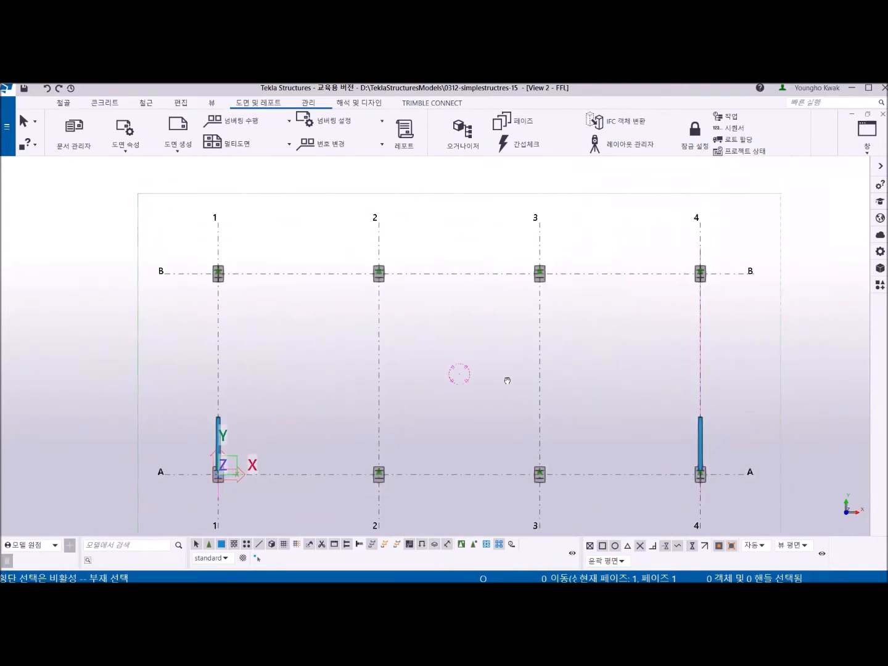
- Set the FFL view's depth to 0 both above and below in its view properties
left_click(457, 320)
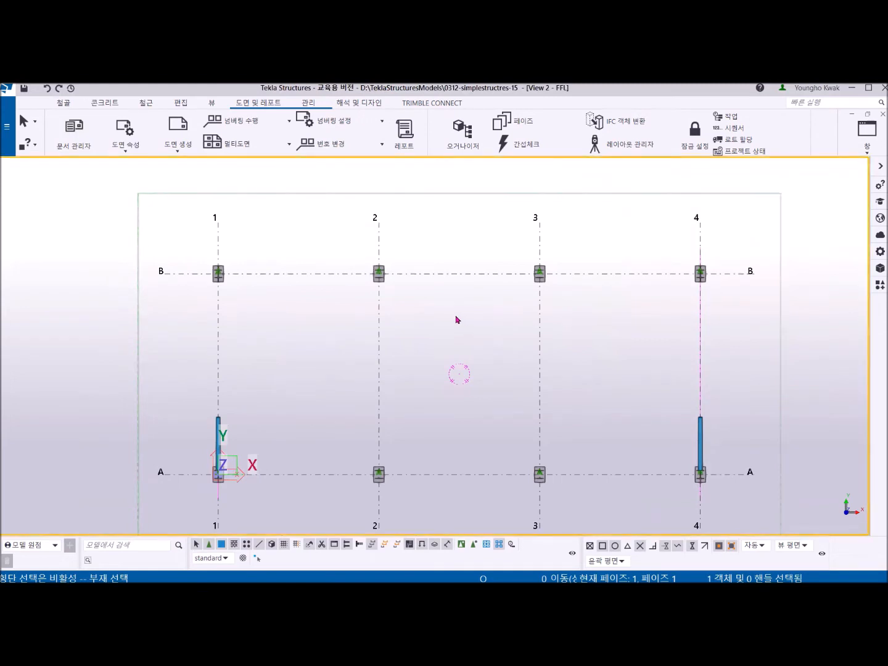
double_click(457, 319)
left_click_drag(284, 241, 492, 196)
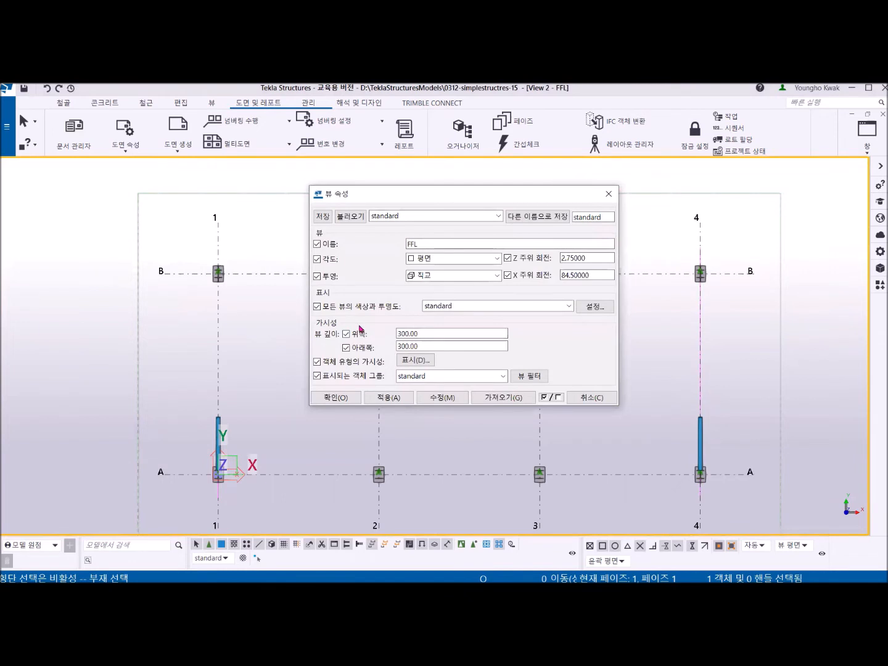
double_click(423, 347)
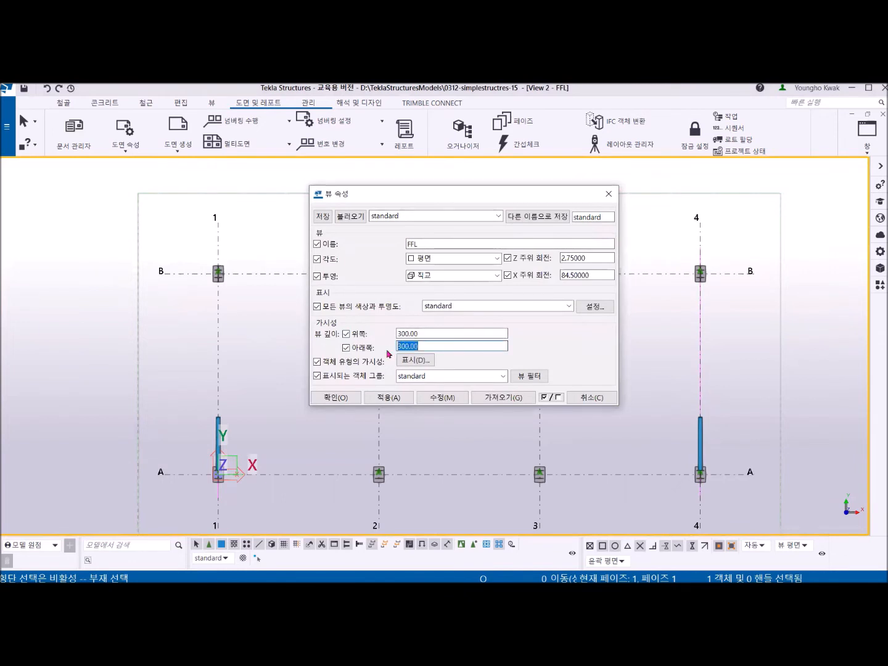
double_click(450, 333)
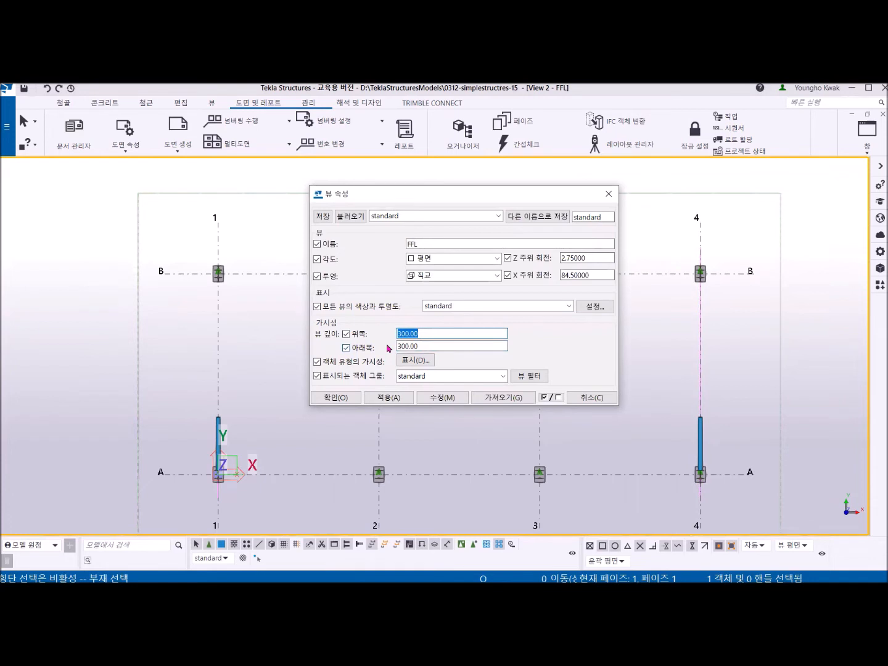
type("0")
type("0")
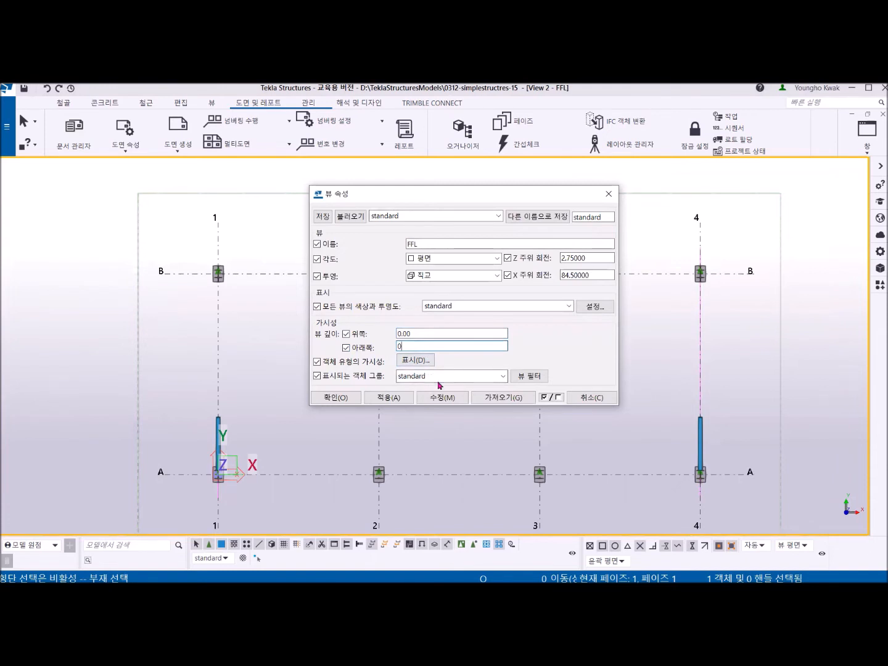
left_click(392, 397)
left_click(335, 397)
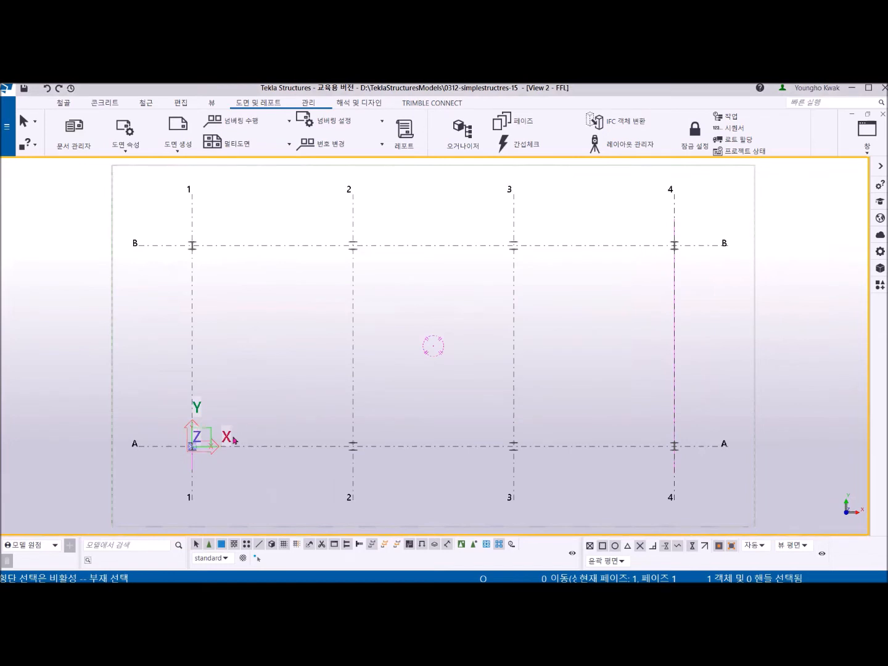
- Start creating a general arrangement drawing from the FFL view
scroll(233, 436, "up", 2)
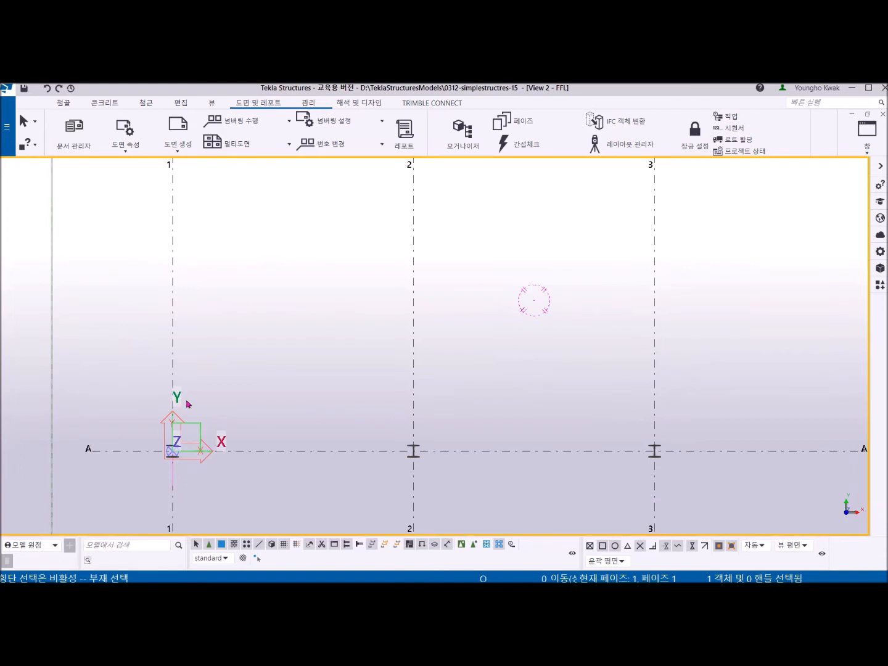
scroll(222, 394, "down", 3)
middle_click_drag(287, 382, 354, 383)
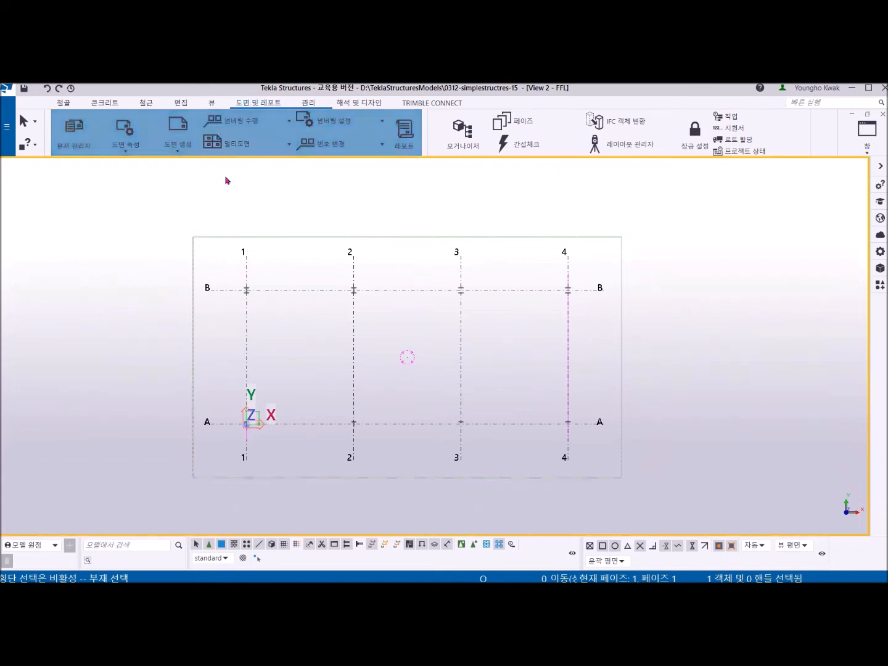
left_click(178, 153)
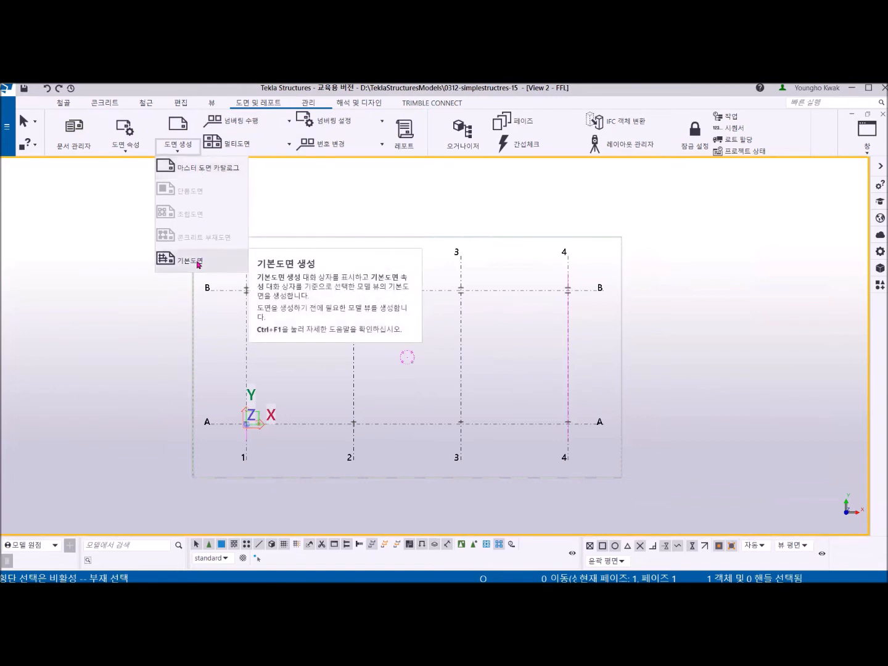
left_click(197, 264)
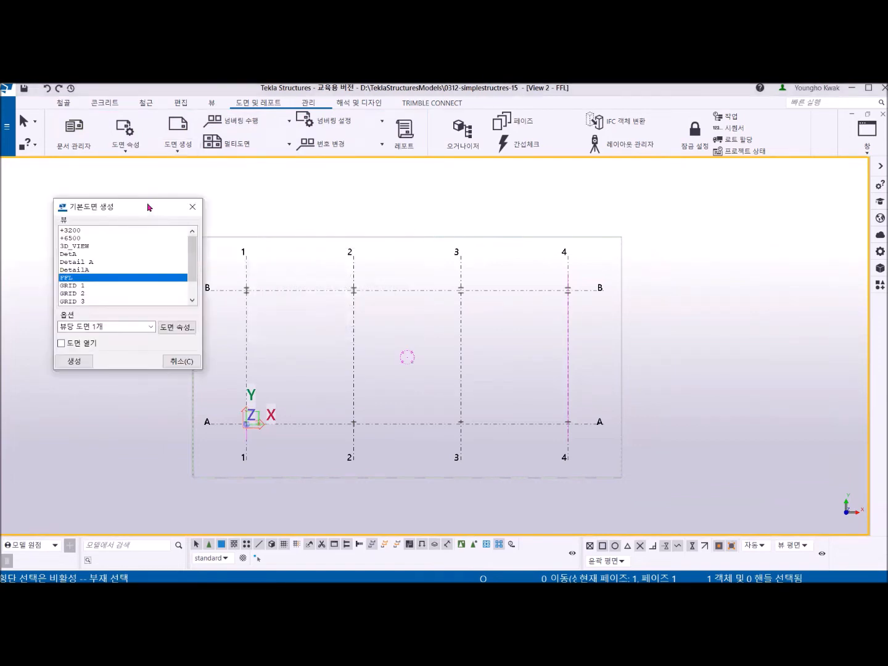
left_click_drag(152, 208, 418, 220)
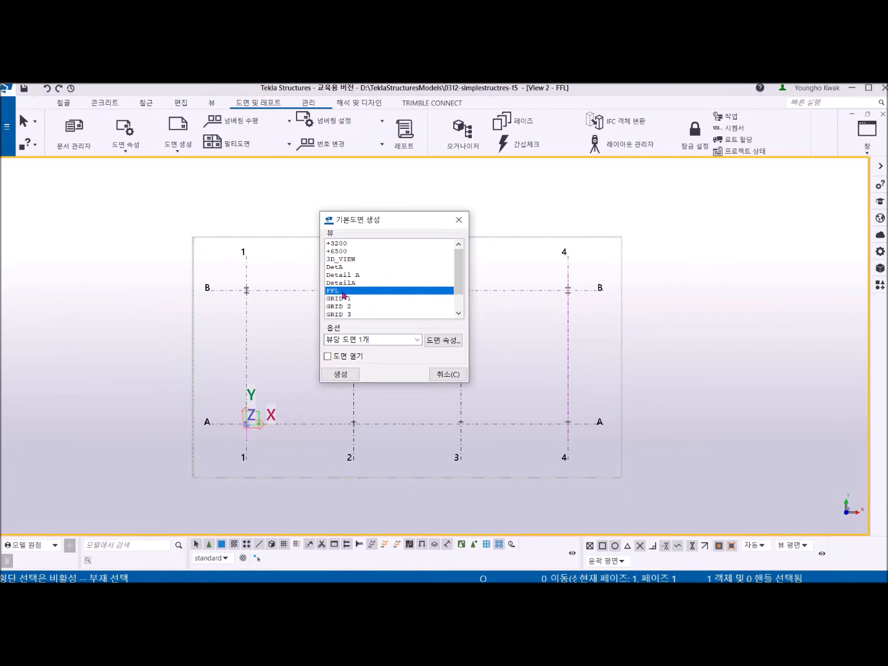
- Try the options for all selected views on one drawing and an empty drawing, and return to one drawing per view
left_click(417, 342)
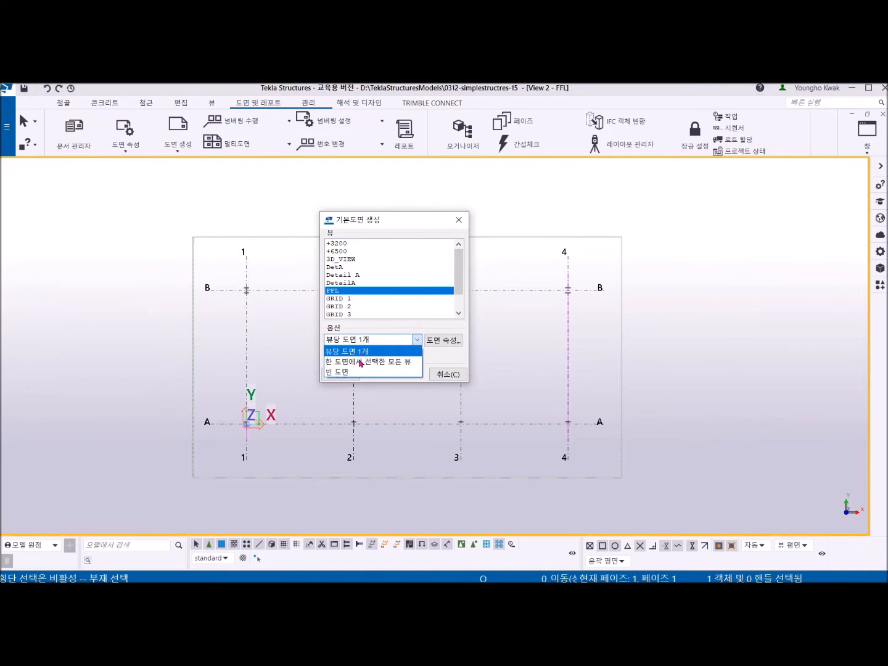
left_click(362, 361)
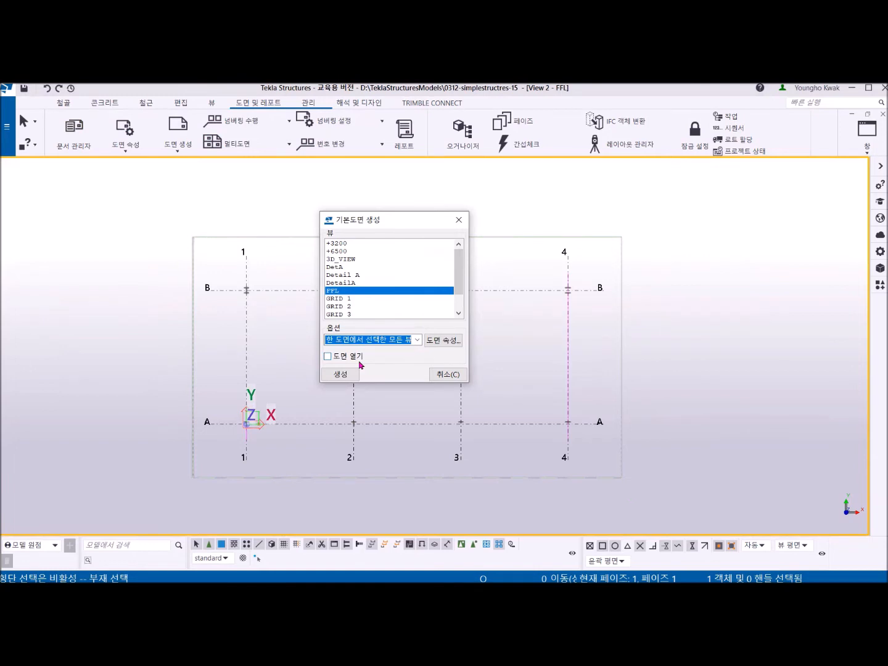
left_click(417, 340)
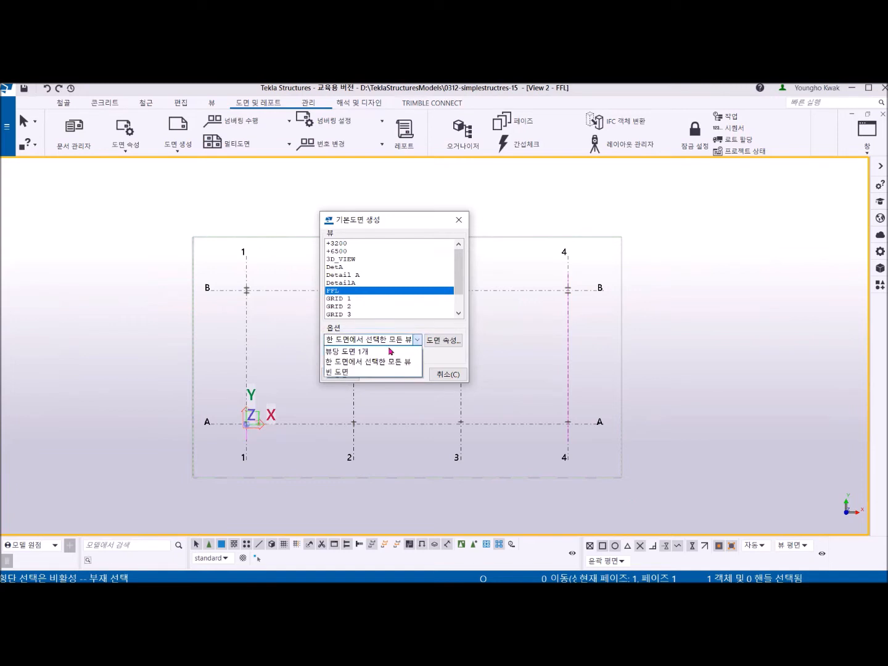
left_click(357, 373)
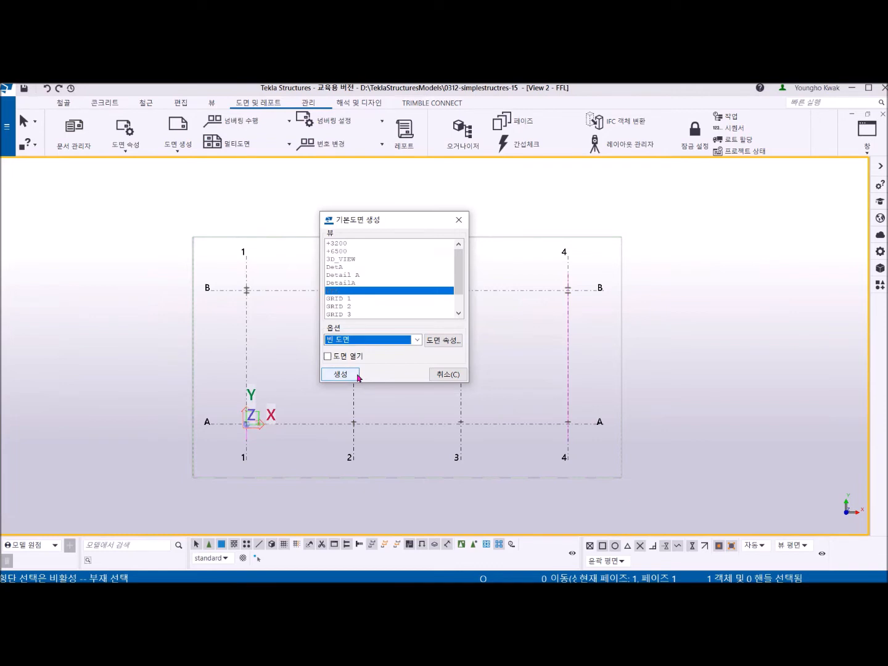
left_click(418, 340)
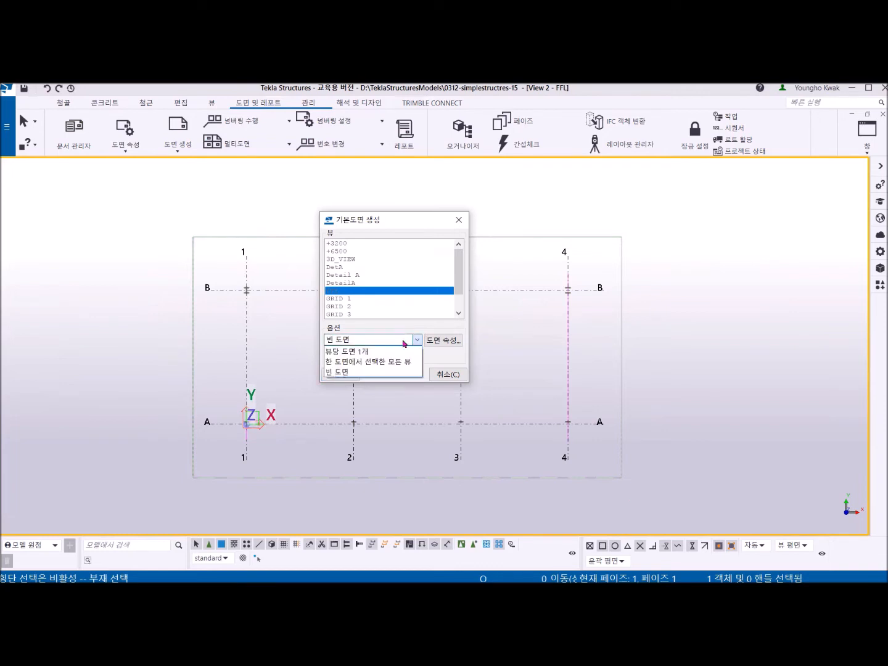
left_click(361, 352)
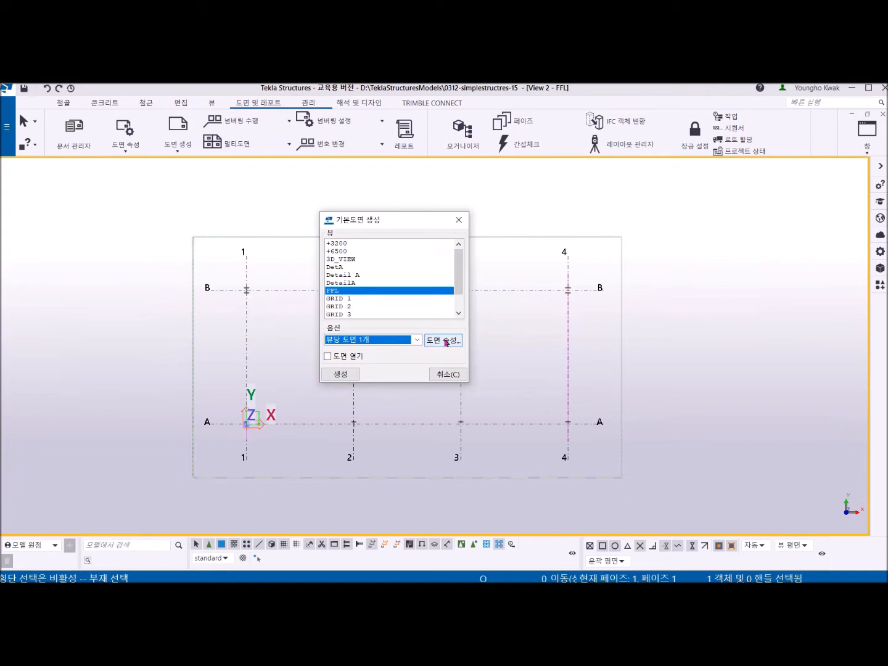
- Open the general arrangement drawing properties for the FFL view and load the saved GA_FFL settings
left_click(447, 340)
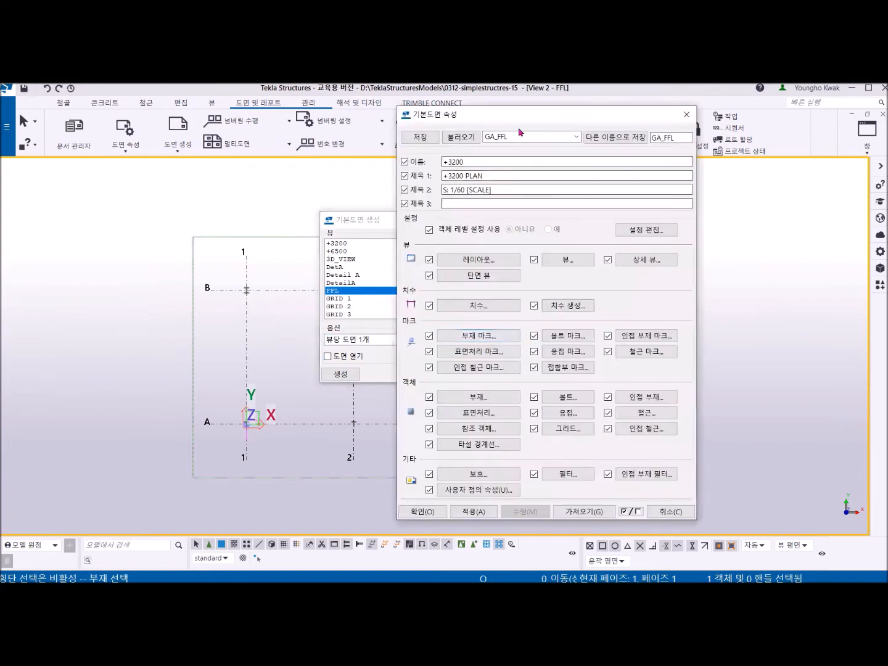
left_click_drag(520, 120, 612, 120)
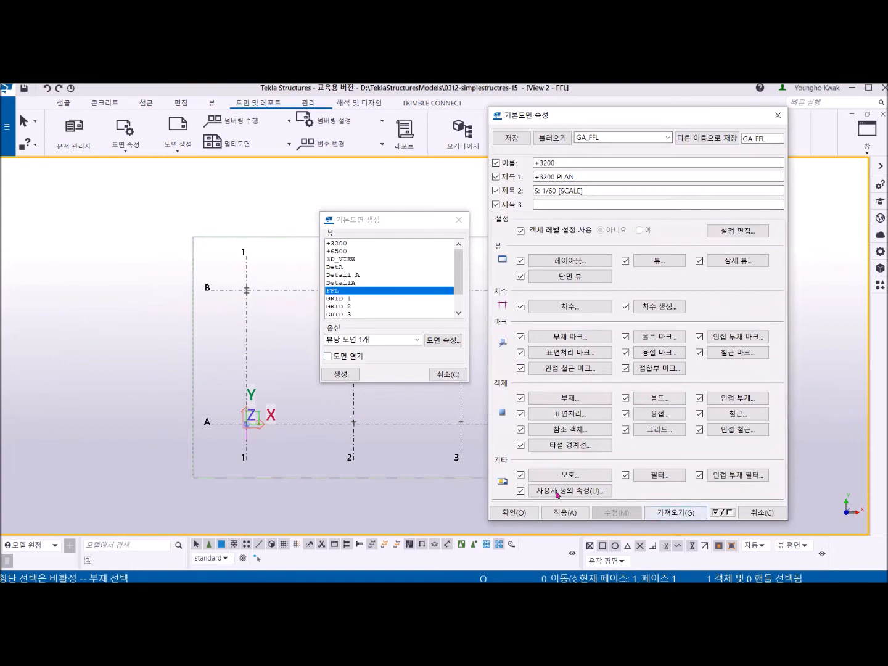
double_click(563, 162)
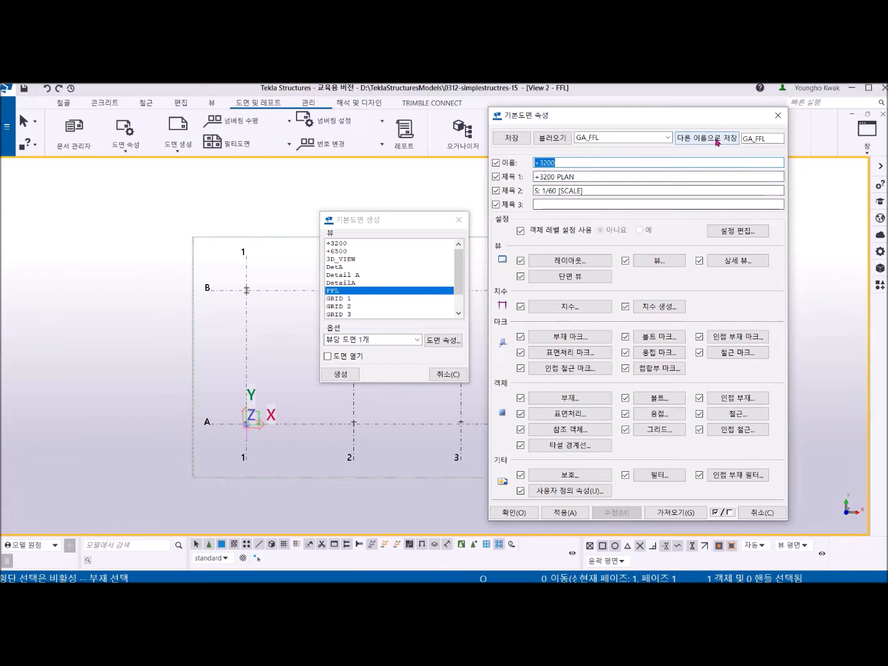
left_click(667, 137)
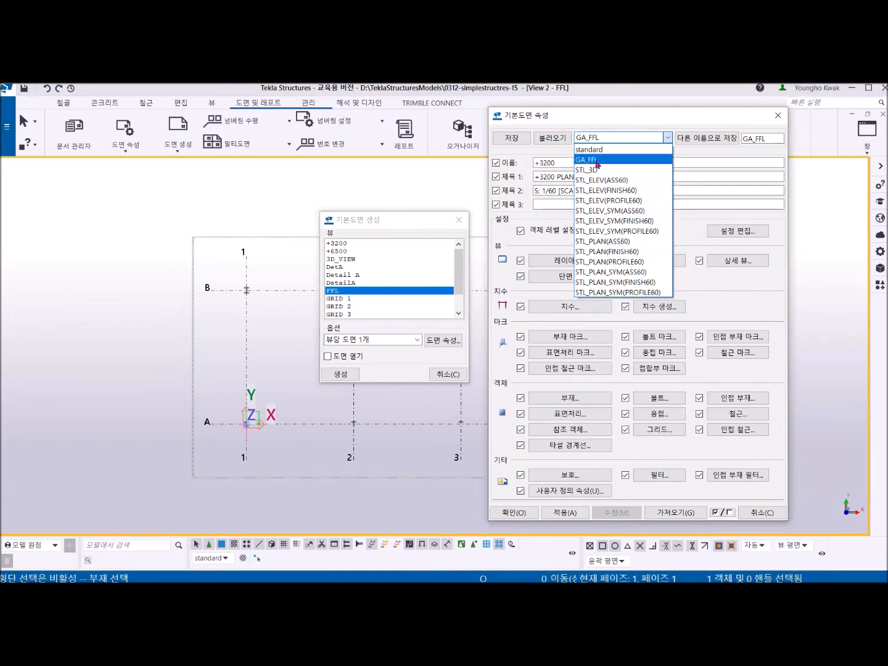
left_click(596, 162)
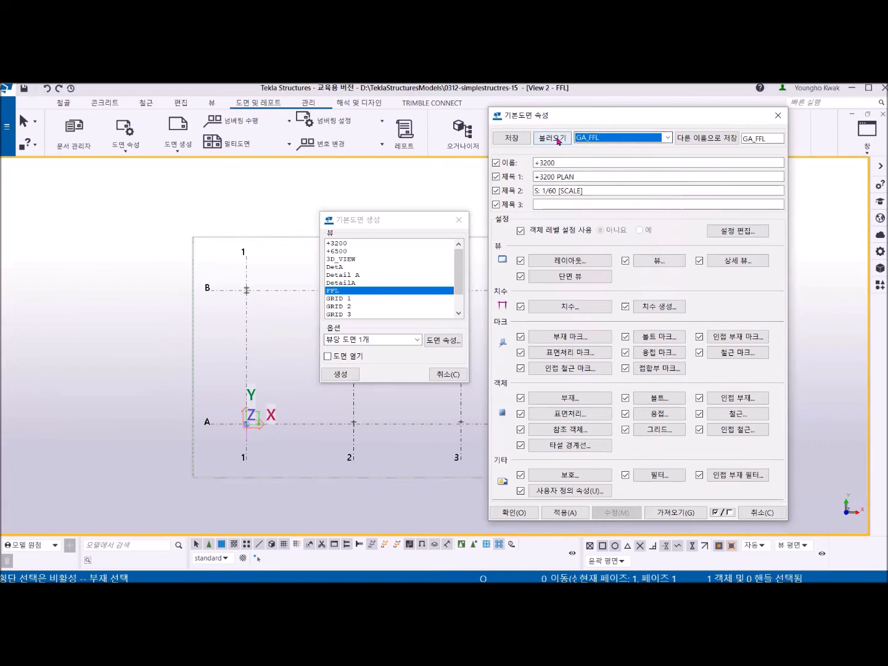
left_click(561, 144)
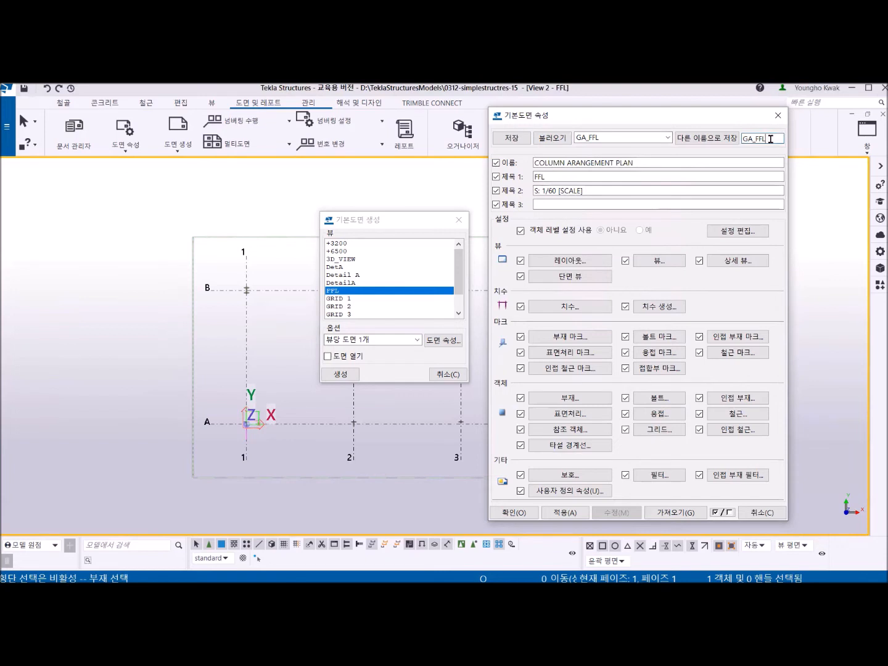
- Save the drawing properties as a new settings file named GA_+3200
key("BackSpace")
key("BackSpace")
key("BackSpace")
type("+3200")
left_click(716, 139)
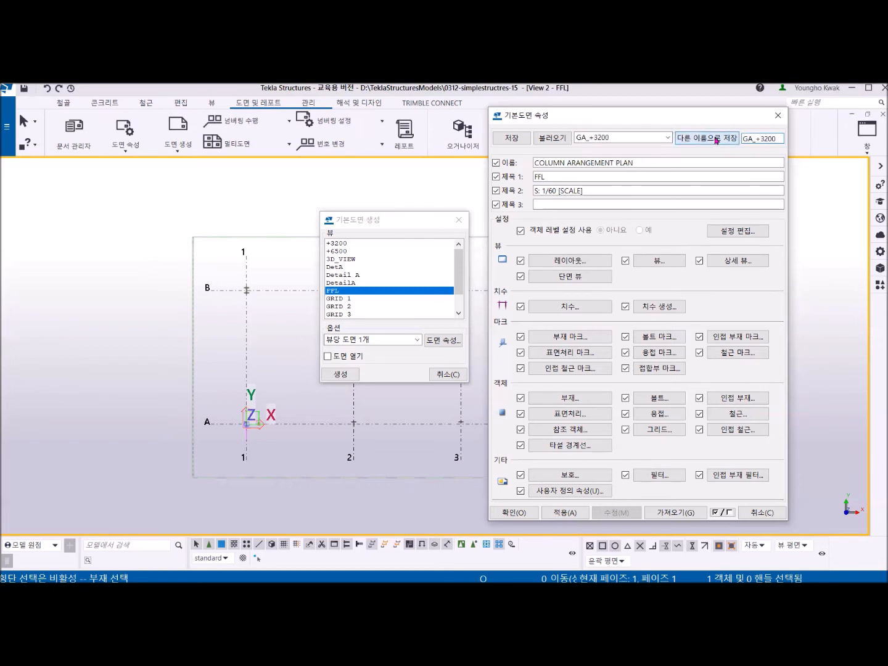
- Set the drawing name to +3200 and title 1 to +3200 PLAN, and save them in the GA_+3200 settings
left_click_drag(647, 162, 533, 169)
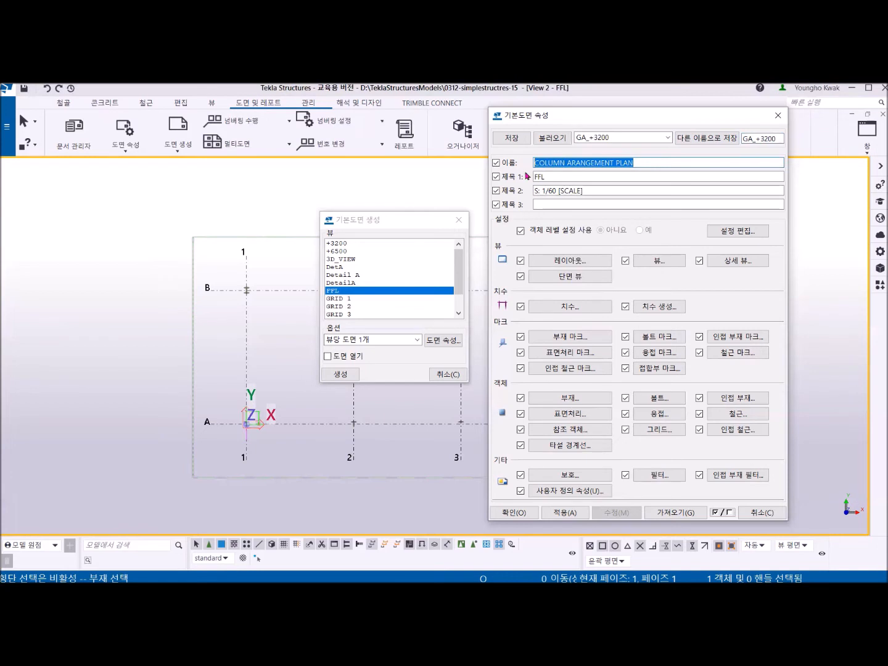
type("+3200")
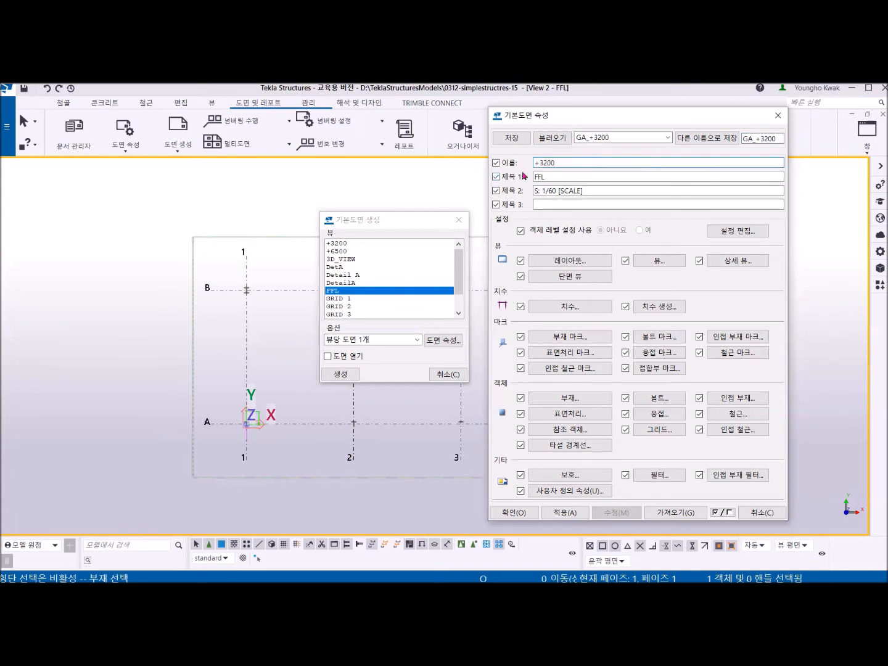
key("Tab")
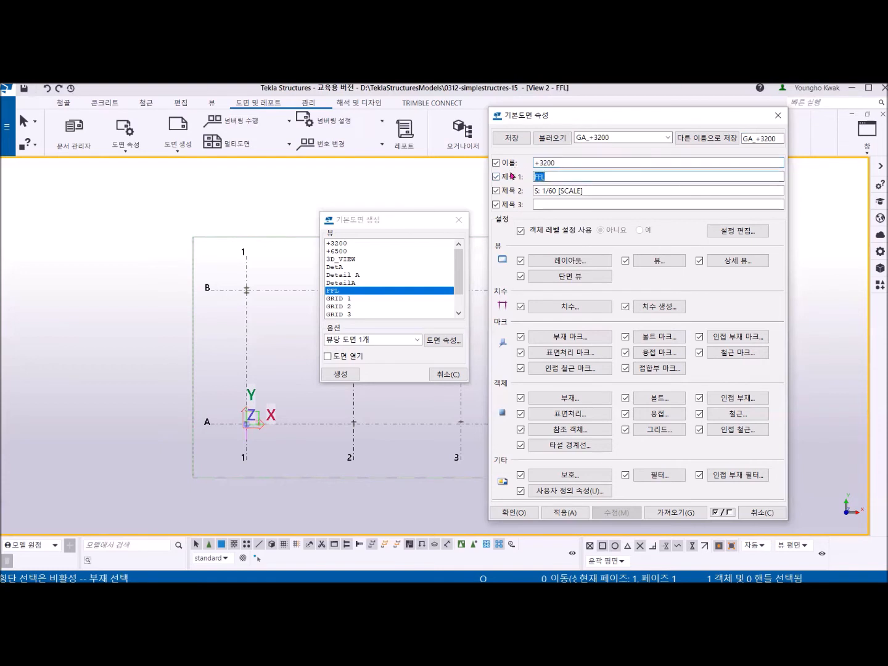
type("+3200 PLAN")
left_click(514, 140)
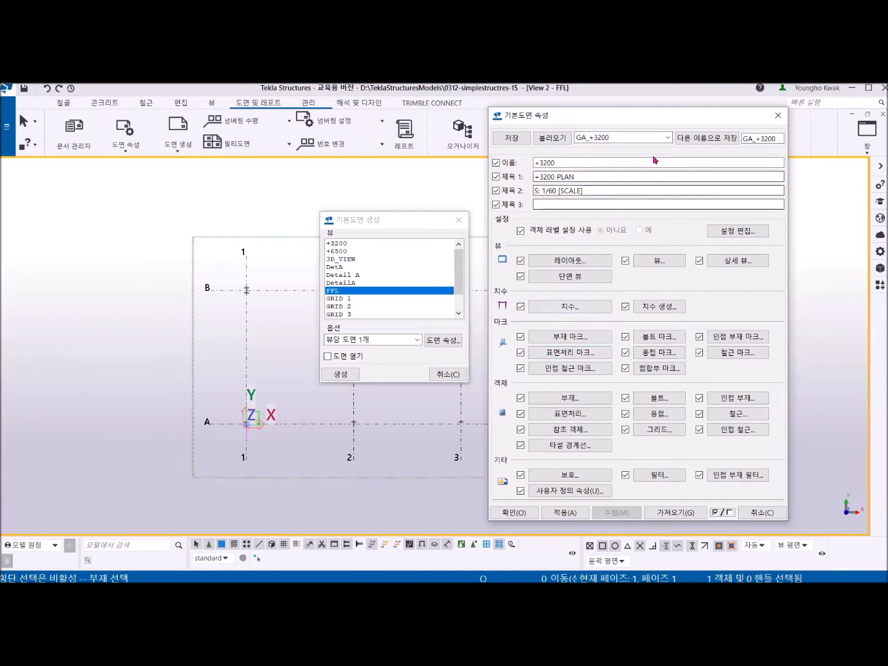
- Load the GA_FFL drawing properties again in place of the +3200 settings
left_click(668, 140)
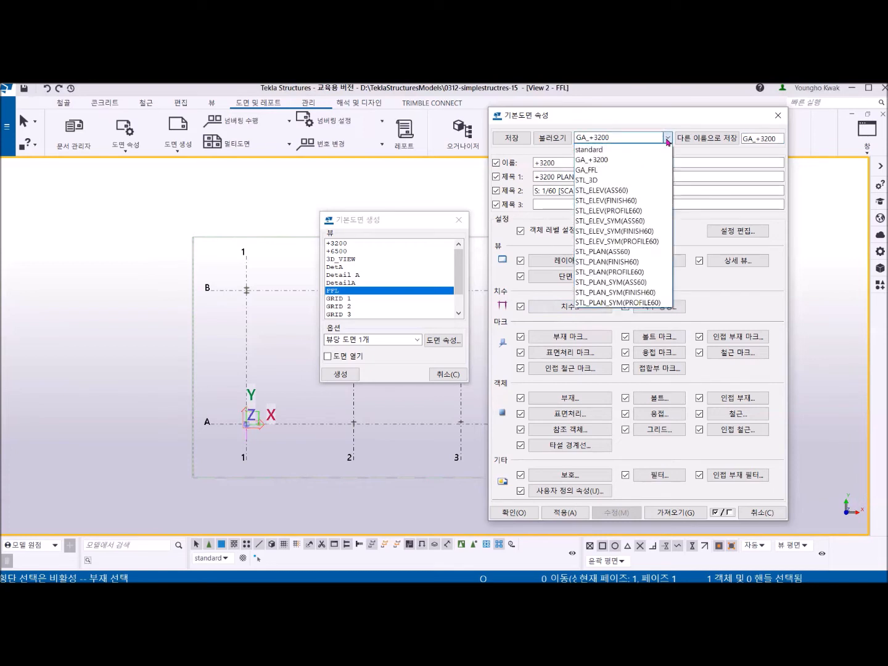
left_click(610, 169)
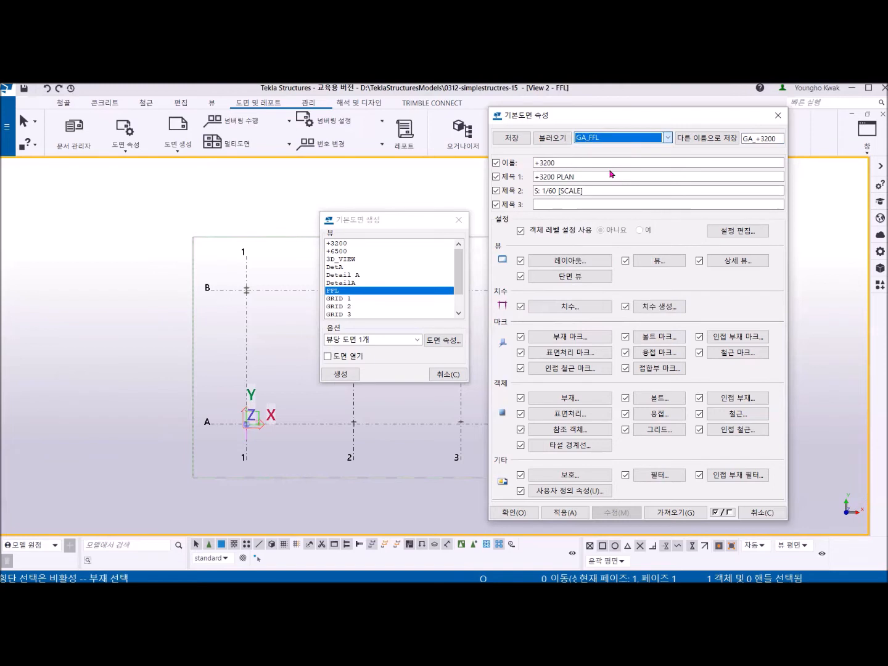
left_click(556, 138)
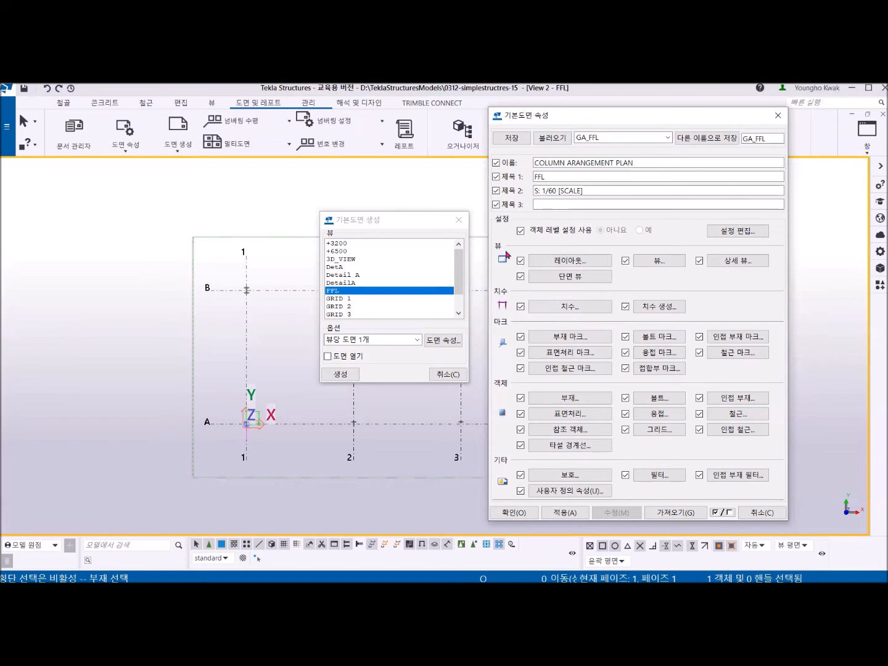
- Set the drawing size in the layout properties to General Arrangement (841x594)
left_click(566, 262)
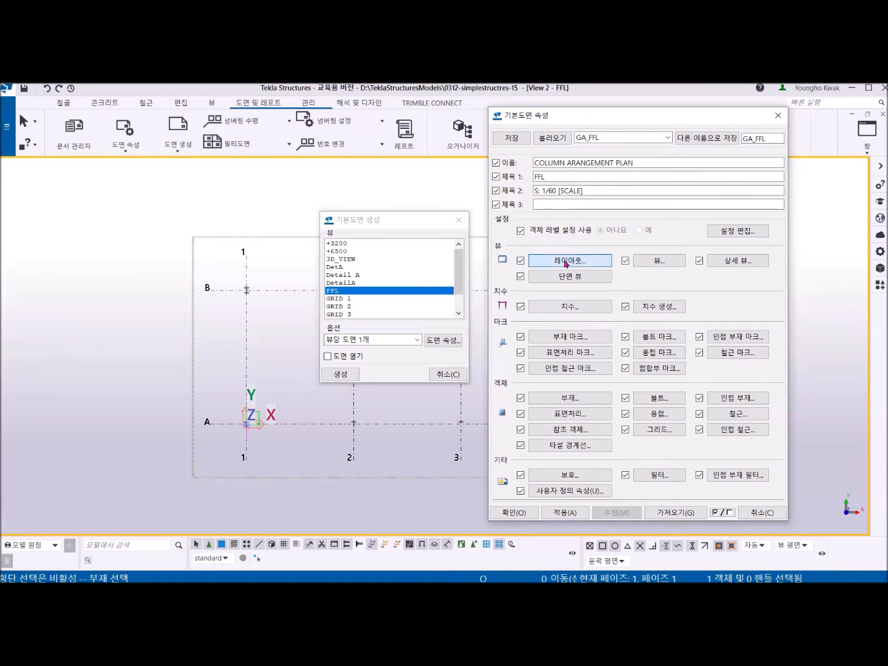
left_click_drag(596, 255, 381, 264)
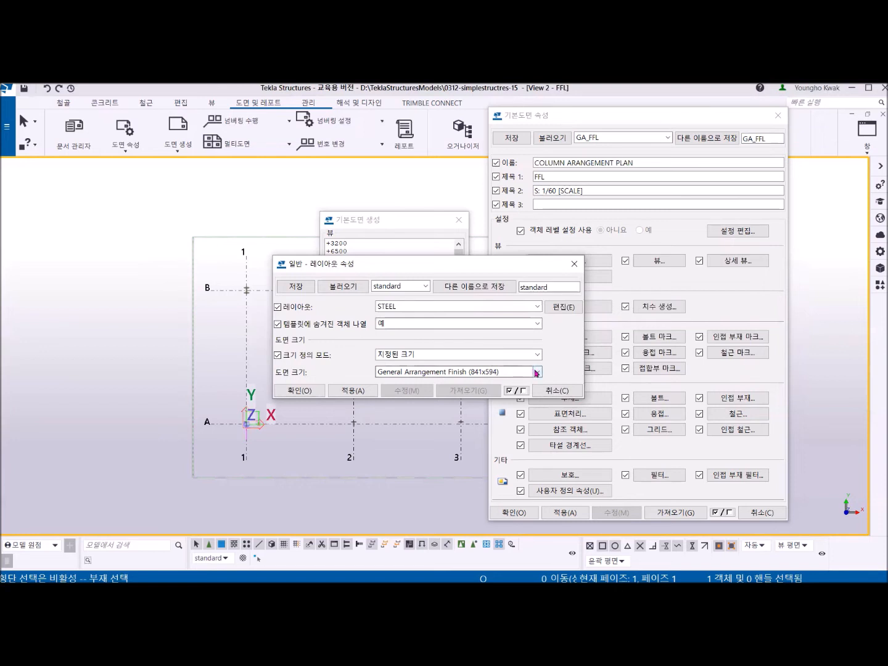
left_click(537, 372)
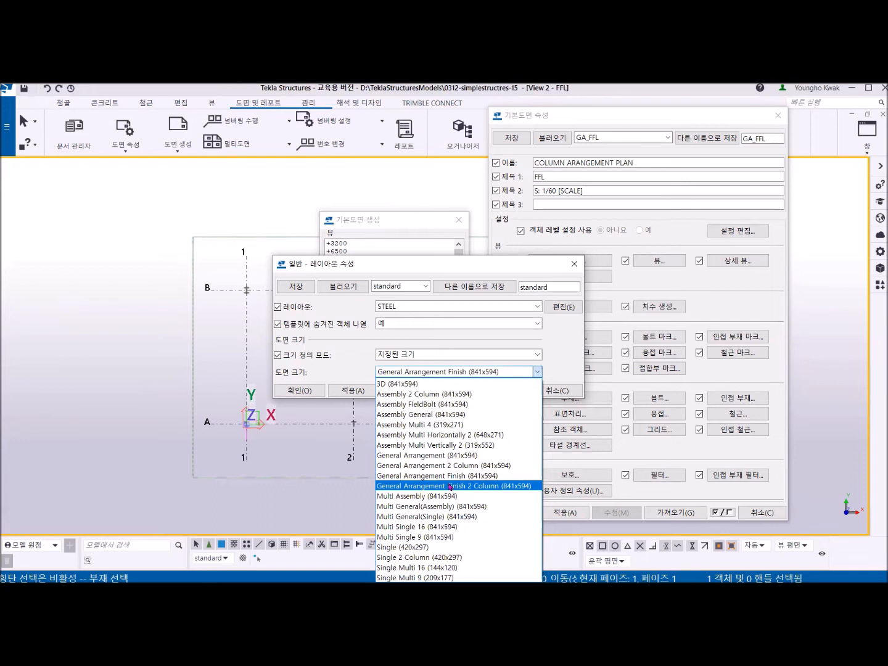
left_click(424, 456)
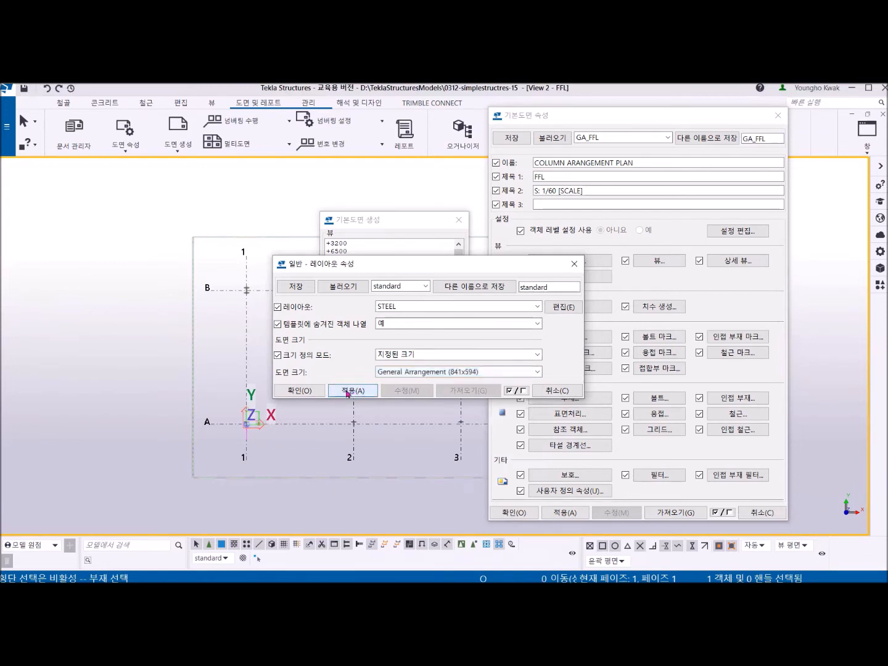
left_click(303, 391)
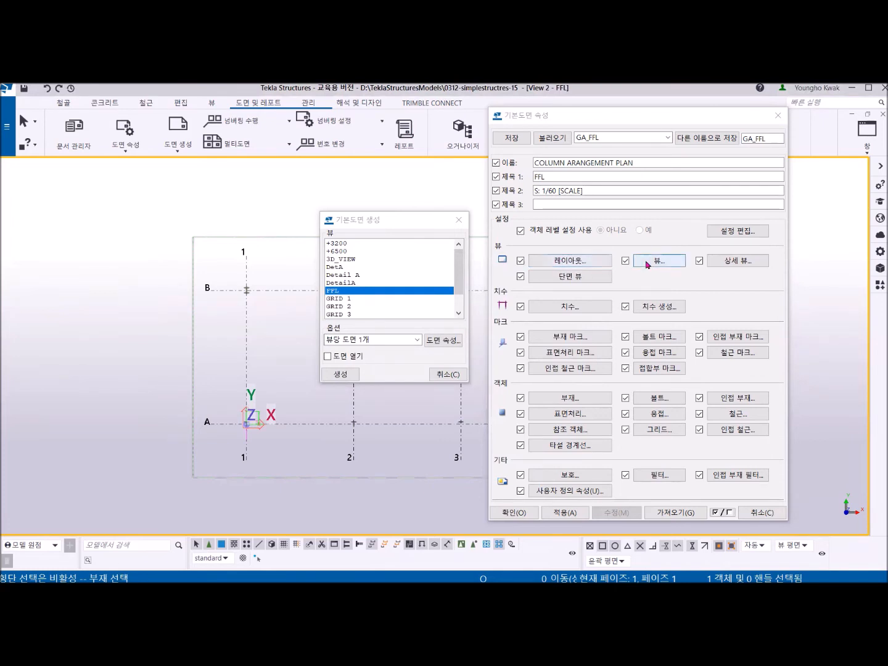
- Set the scale in the drawing's view properties to 1/50 and apply it
left_click(657, 260)
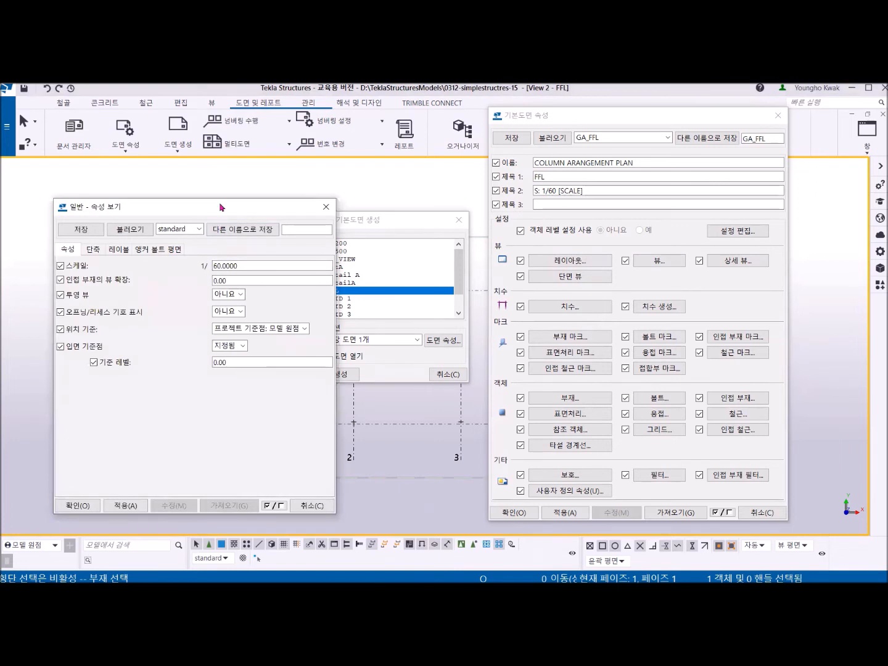
left_click_drag(220, 208, 341, 184)
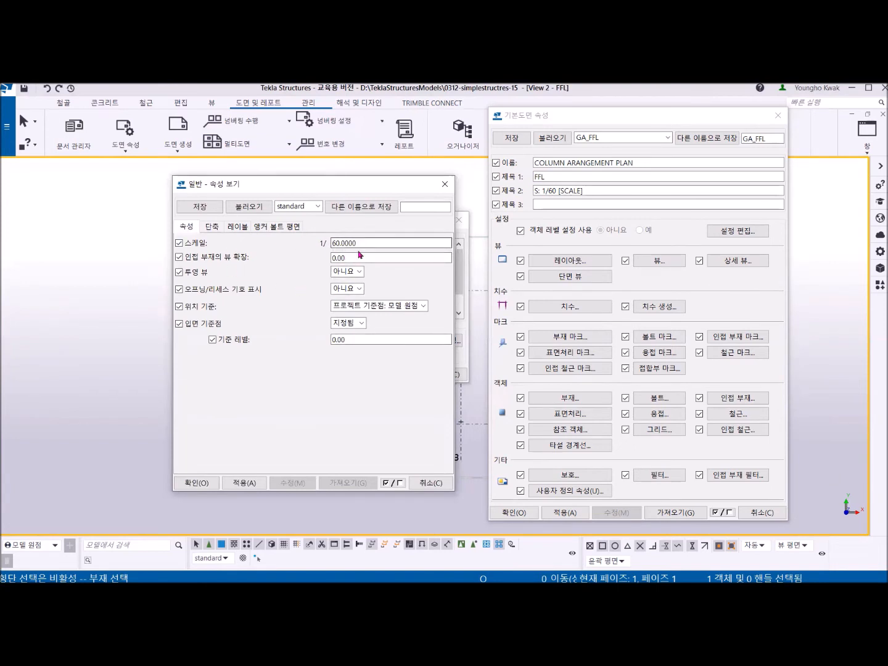
left_click_drag(369, 244, 328, 246)
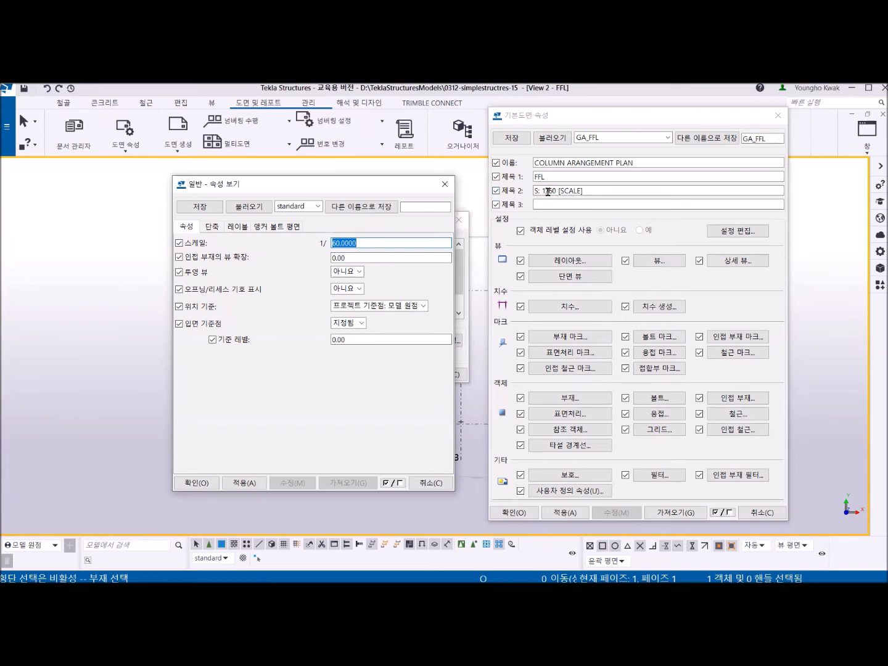
type("50")
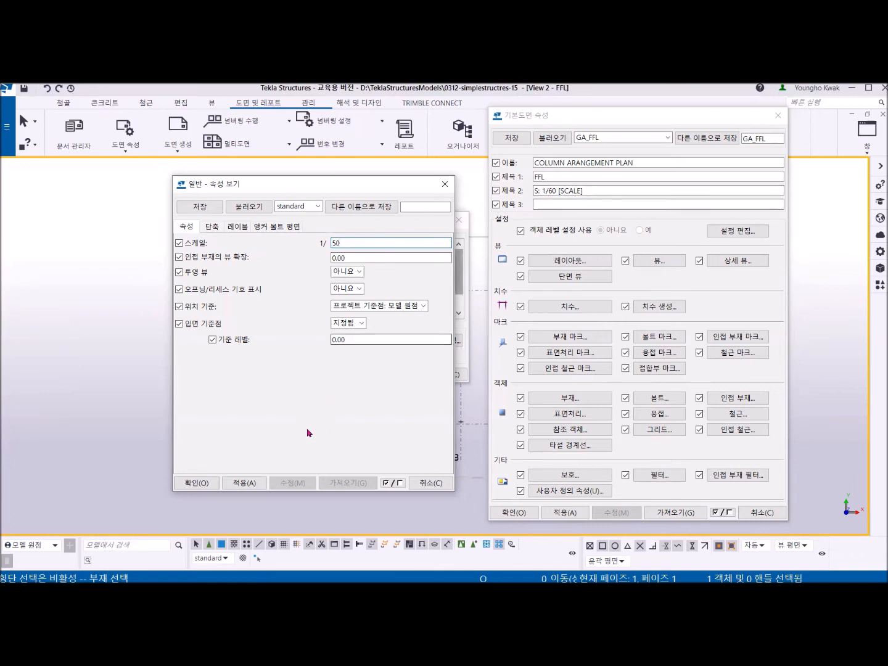
left_click(248, 483)
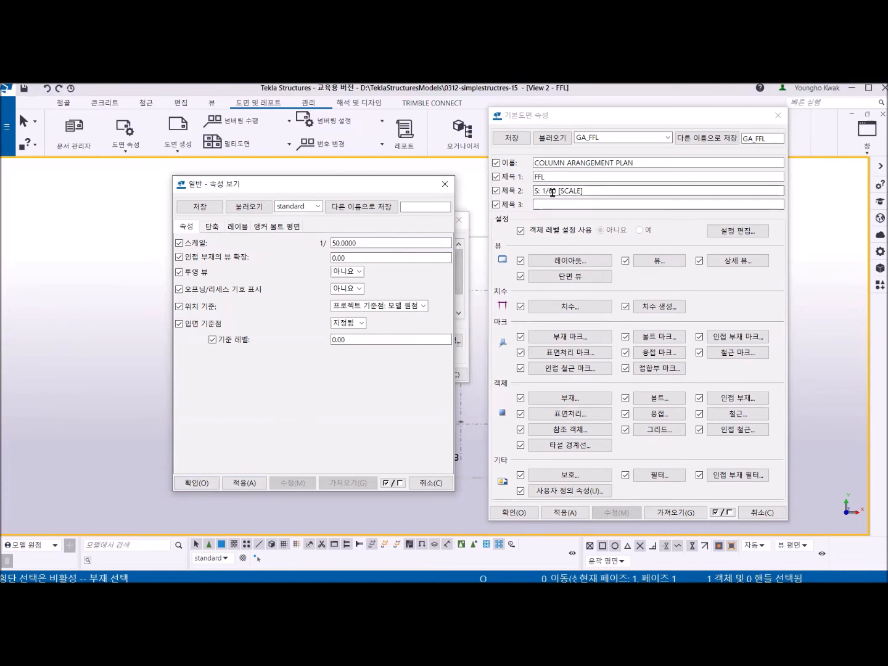
- Change title 2 to S: 1/50 [SCALE], save the GA_FFL settings and confirm the view properties
left_click(553, 191)
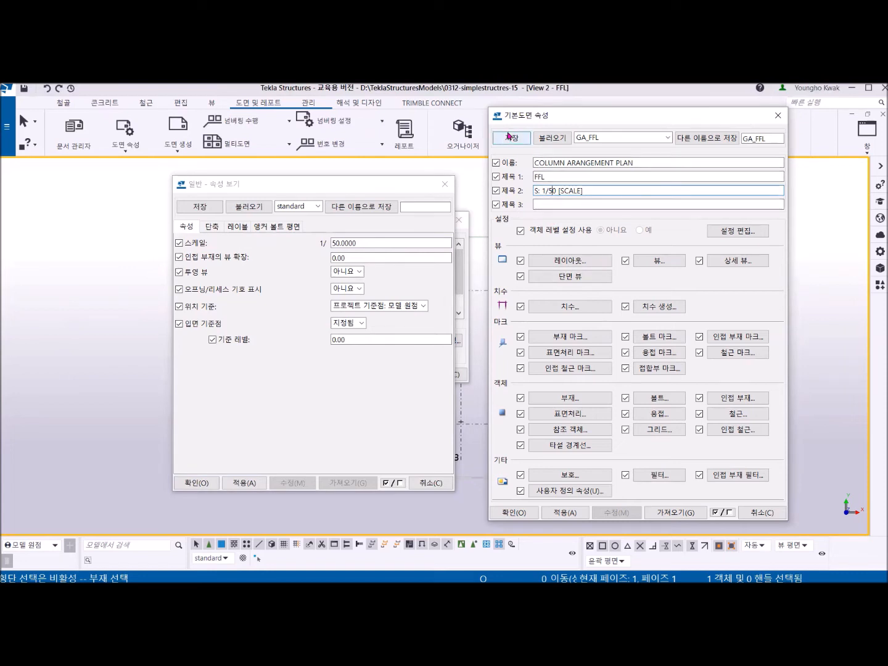
left_click(511, 138)
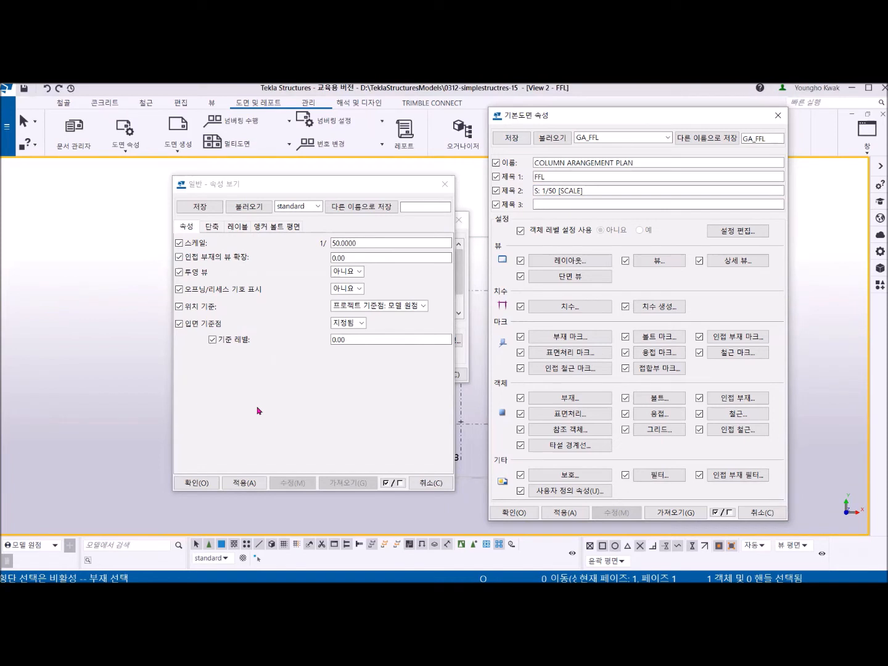
left_click(242, 484)
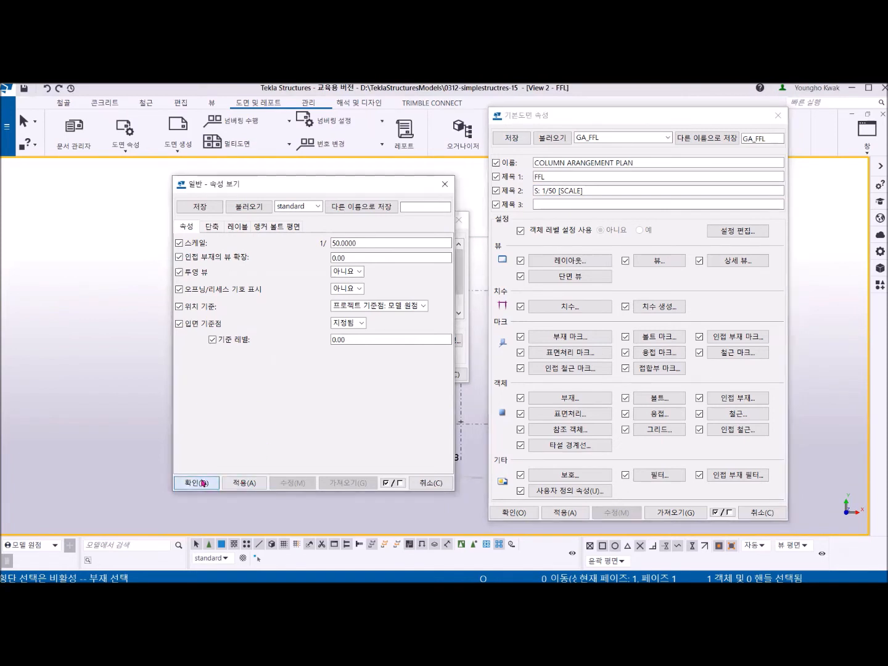
left_click(198, 483)
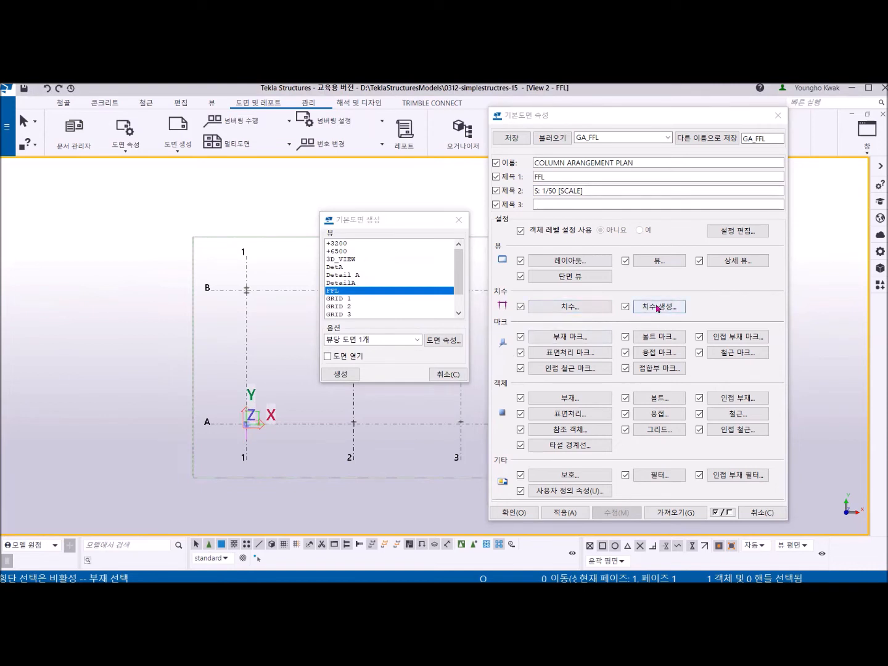
- Open the dimension creation properties and choose the overall dimension setting for the grid
left_click(658, 307)
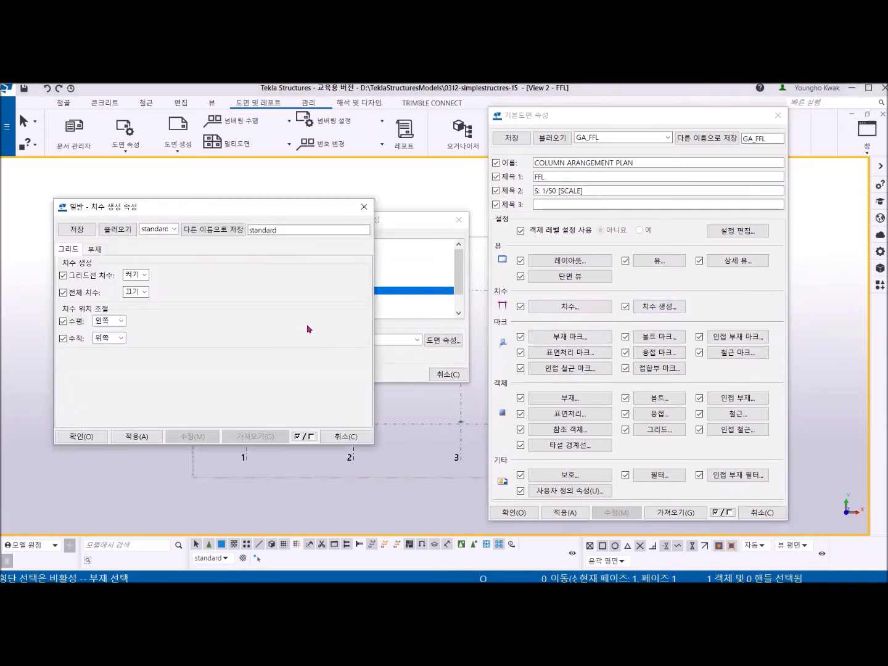
left_click_drag(255, 210, 350, 217)
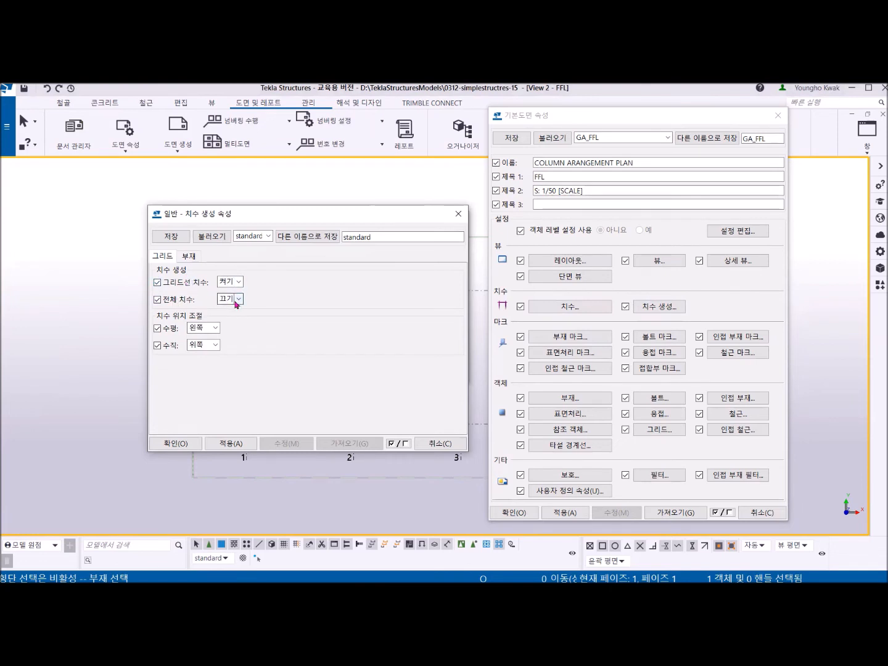
left_click(237, 302)
left_click(232, 312)
- Inspect the part dimensioning rules for the girder and STL_JOIST object groups, including the object group selection filter
left_click(190, 256)
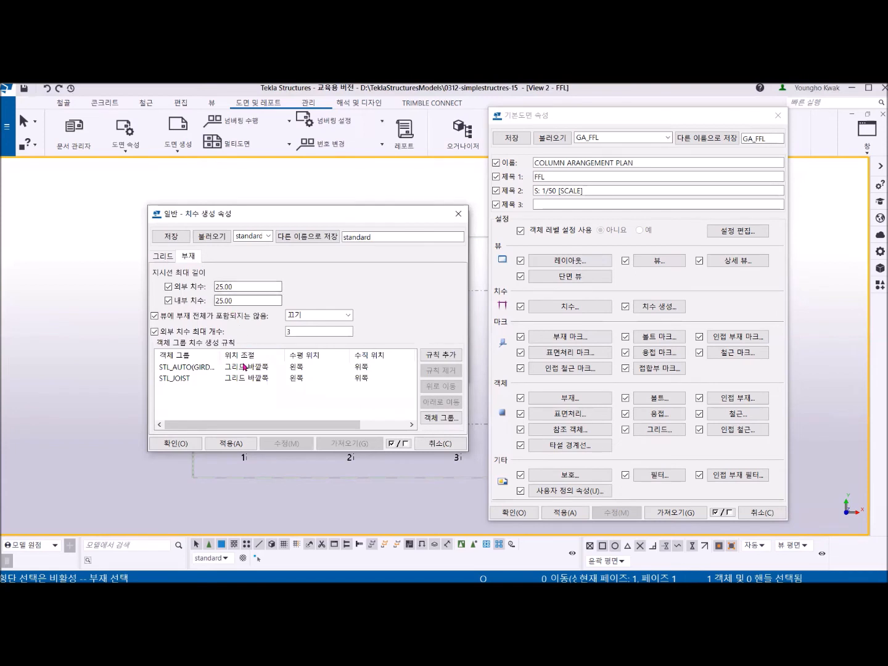
left_click(250, 367)
left_click(253, 378)
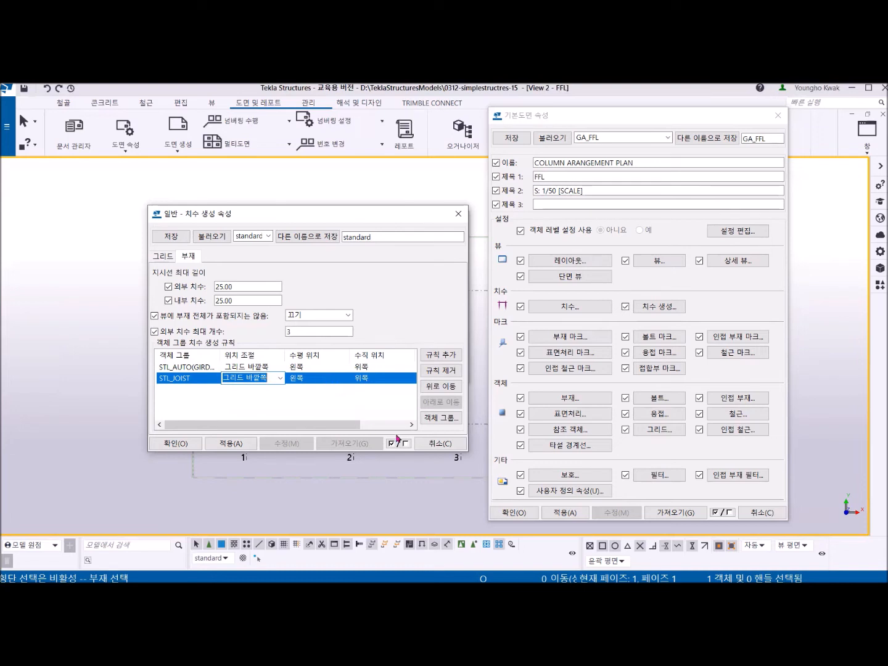
left_click(441, 419)
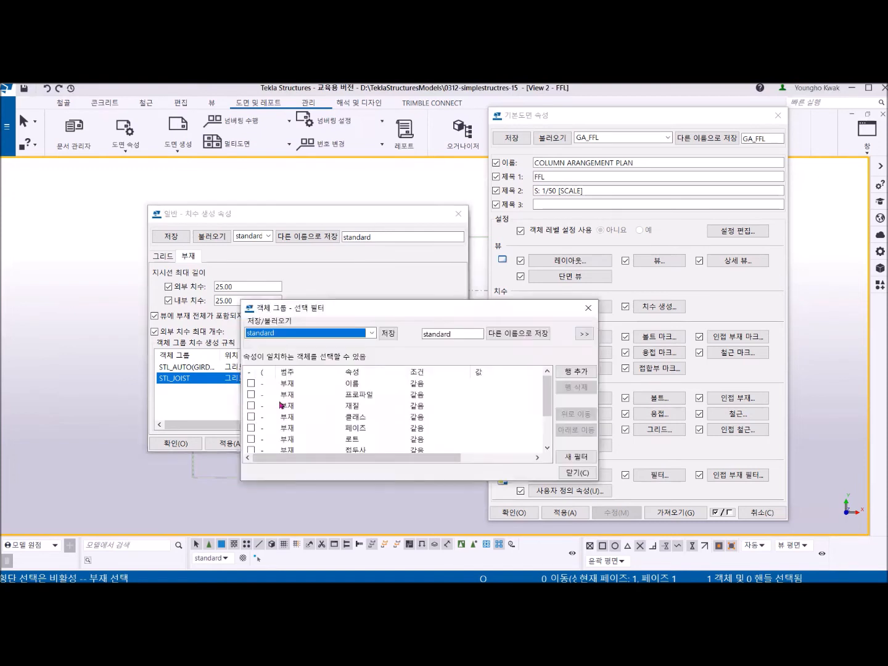
left_click_drag(387, 311, 488, 235)
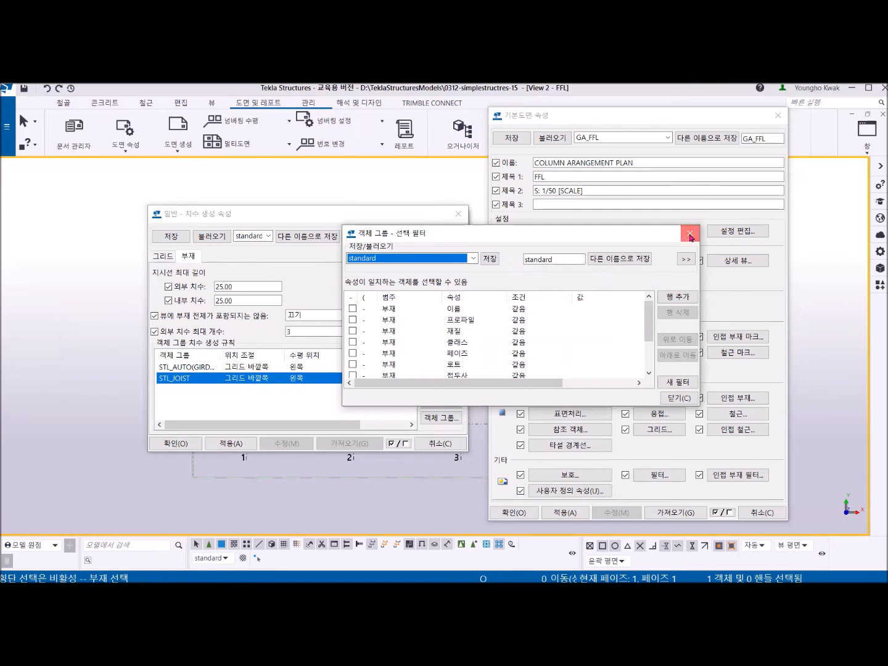
left_click(689, 236)
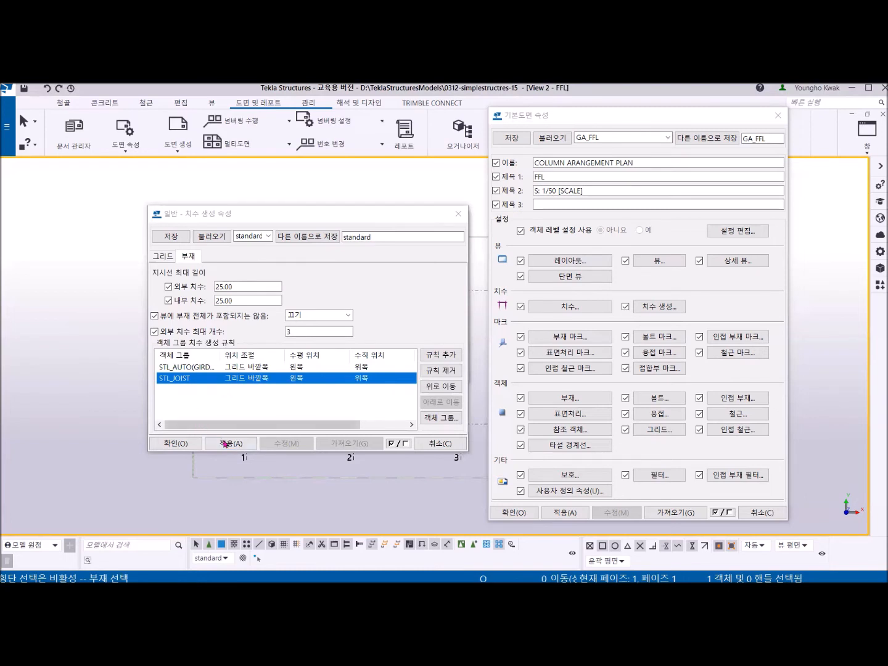
- Apply and confirm the dimension creation properties, then save the GA_FFL drawing settings
left_click(225, 443)
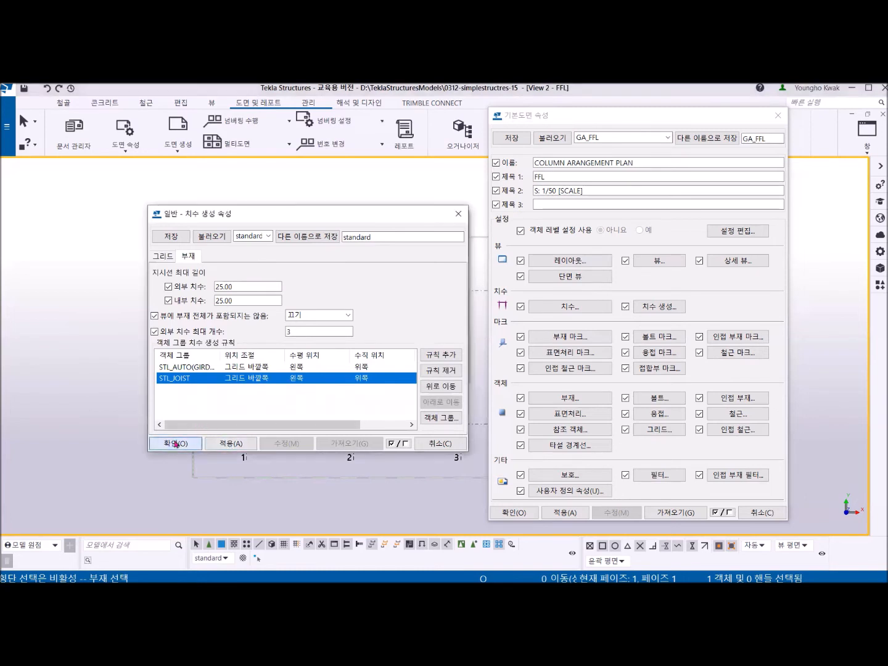
left_click(172, 444)
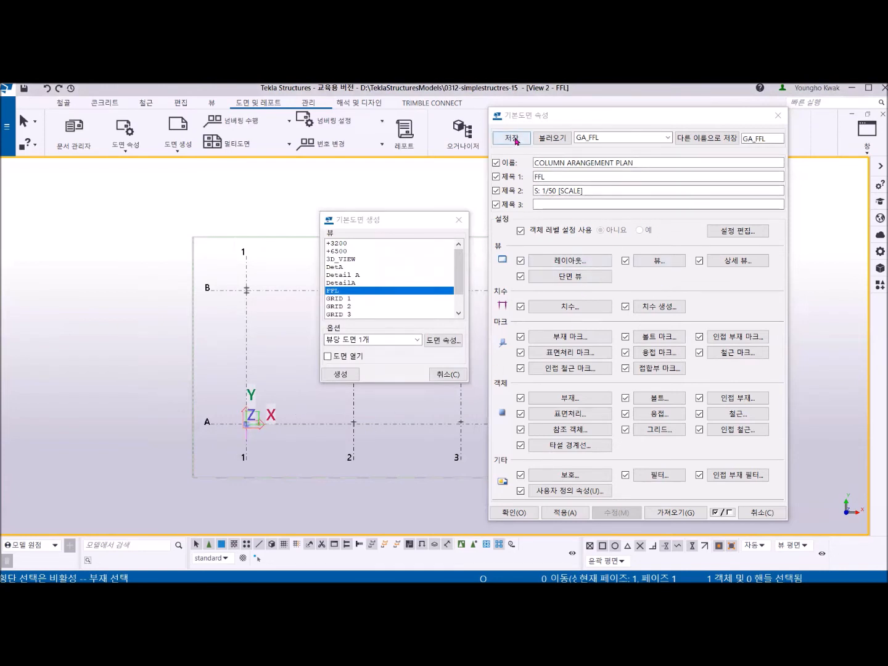
left_click(516, 139)
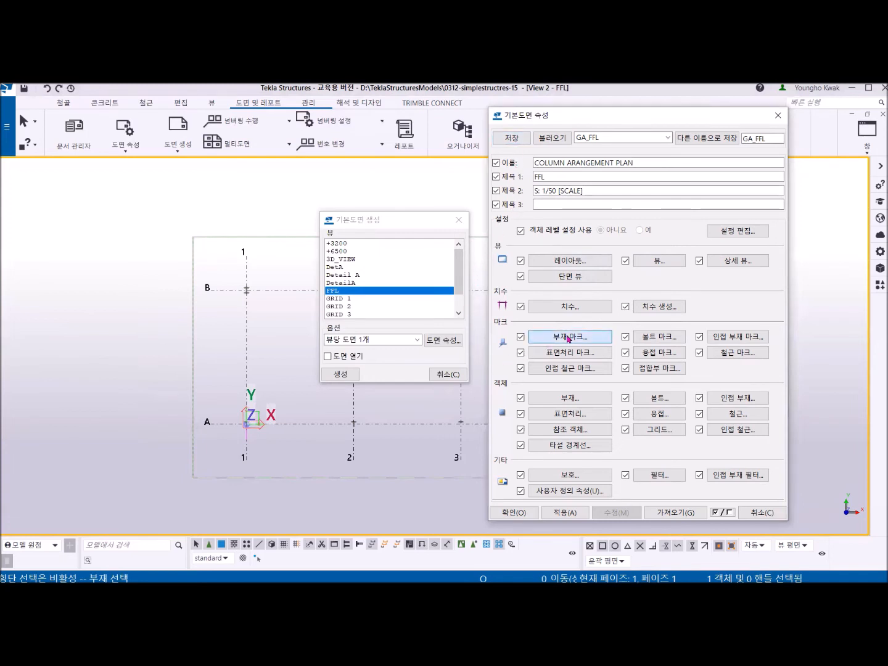
- Add the profile (프로파일) element to the main part content in the part mark properties
left_click(568, 337)
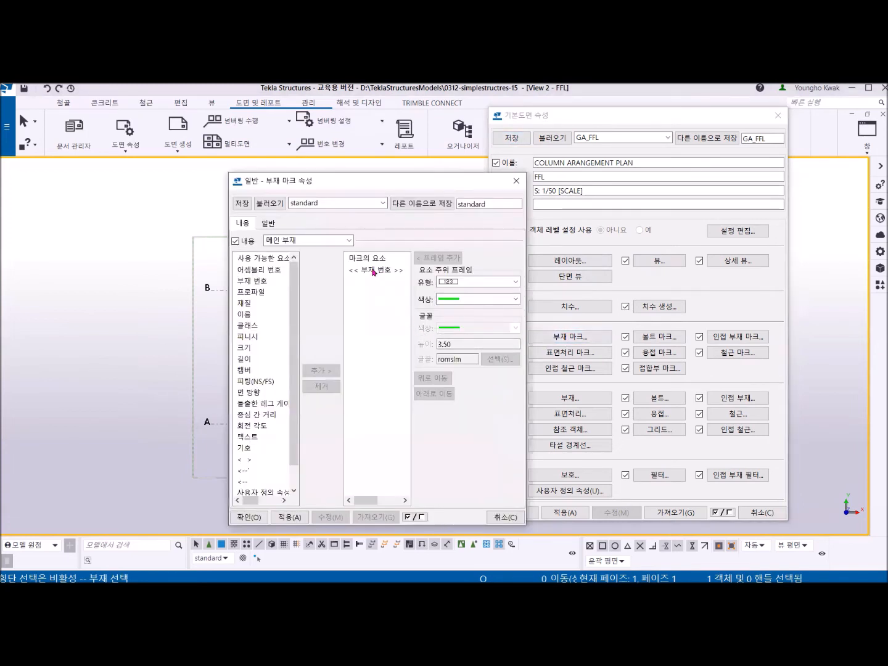
left_click(373, 270)
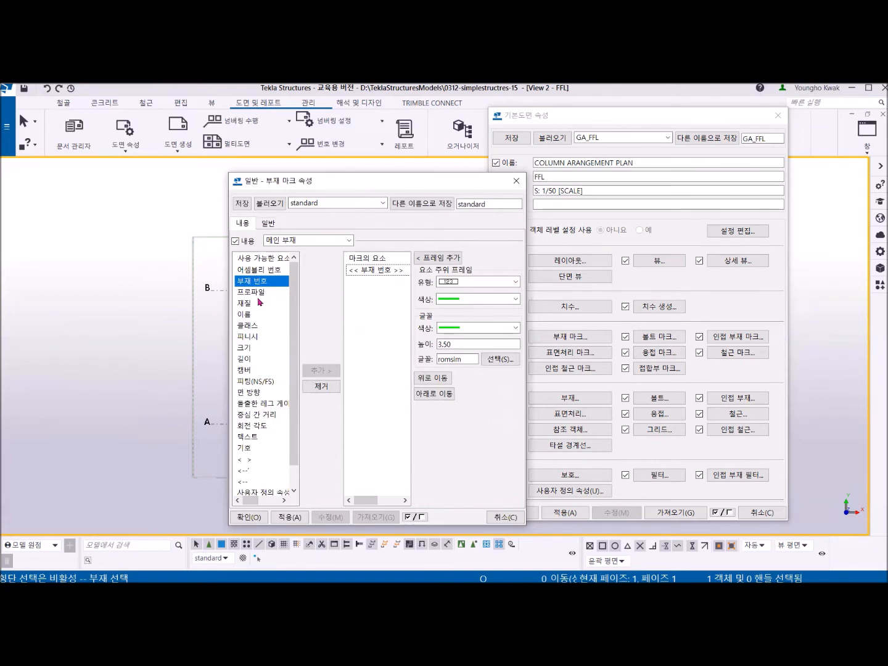
left_click(255, 294)
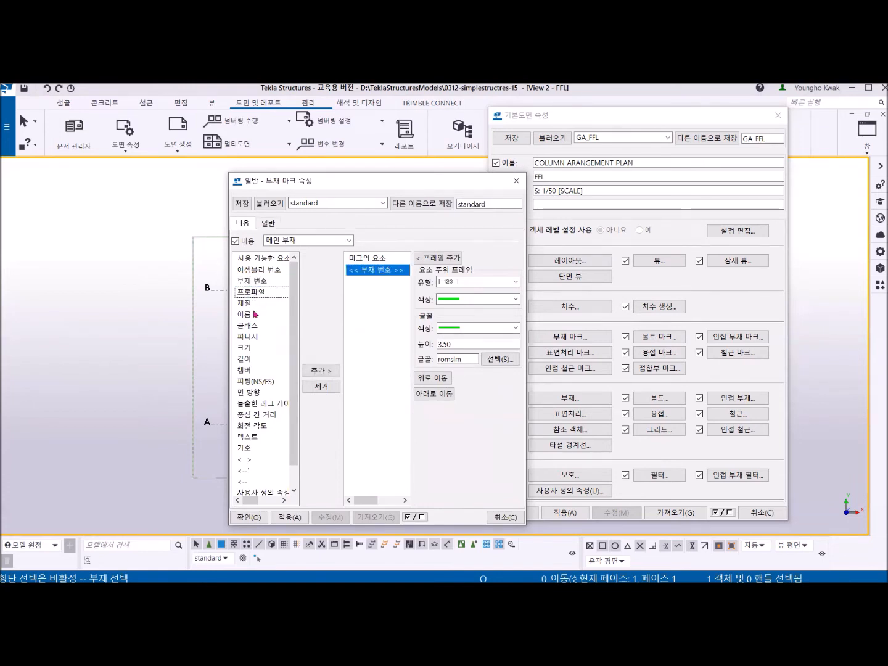
left_click(320, 369)
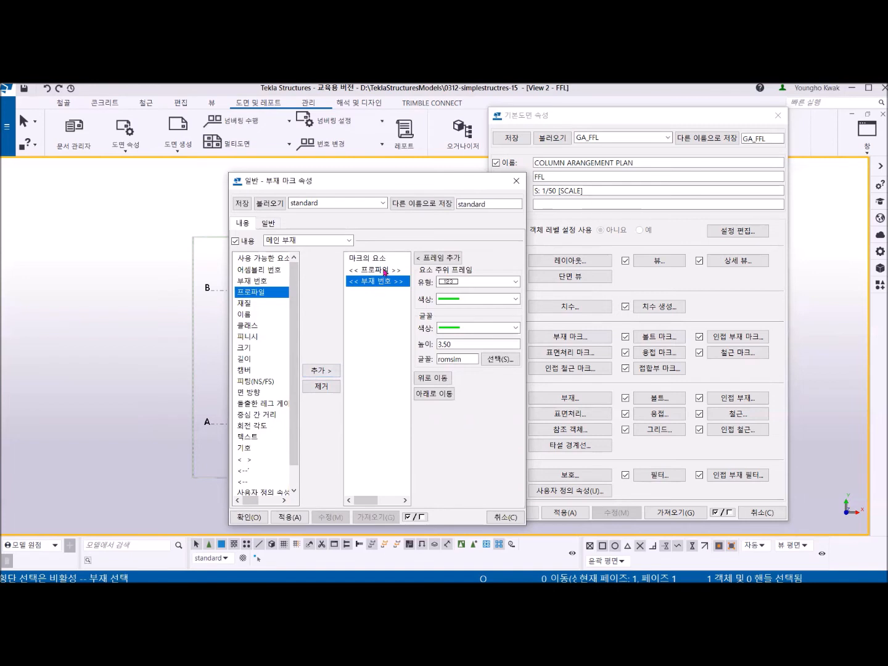
- Set the font of the profile mark element to Arial, regular style (보통), size 12
left_click(385, 272)
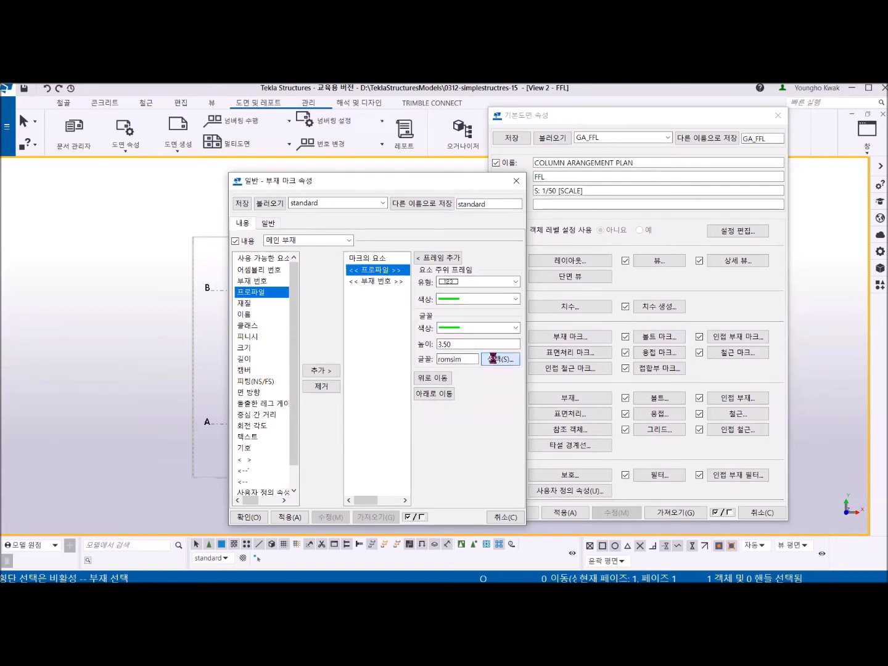
left_click(494, 363)
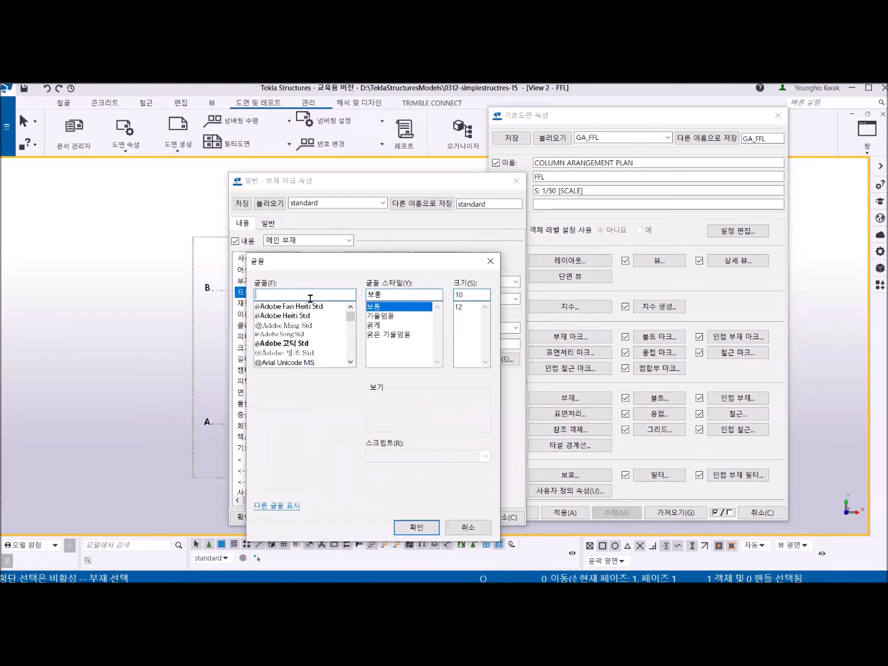
type("Ari")
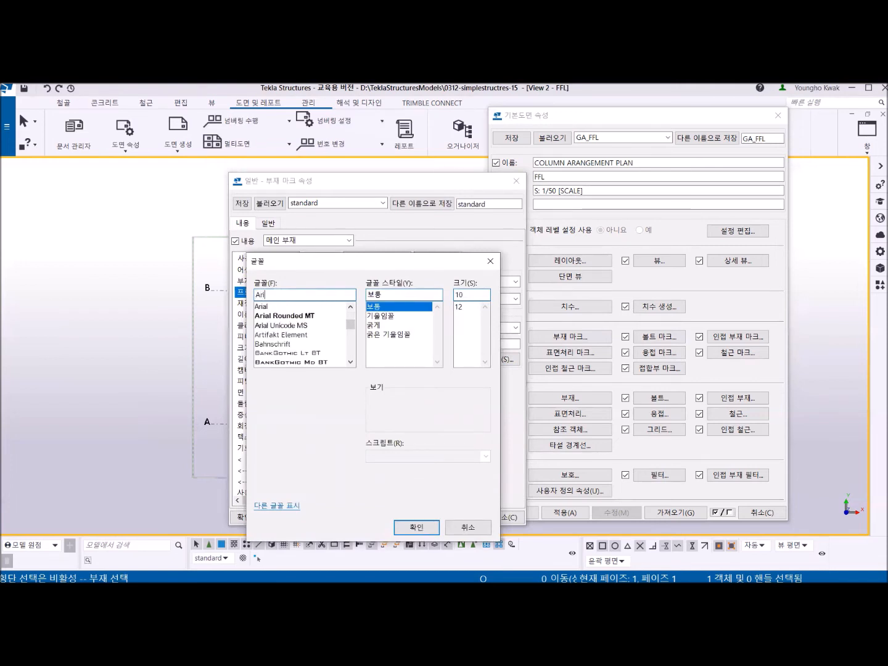
type("al")
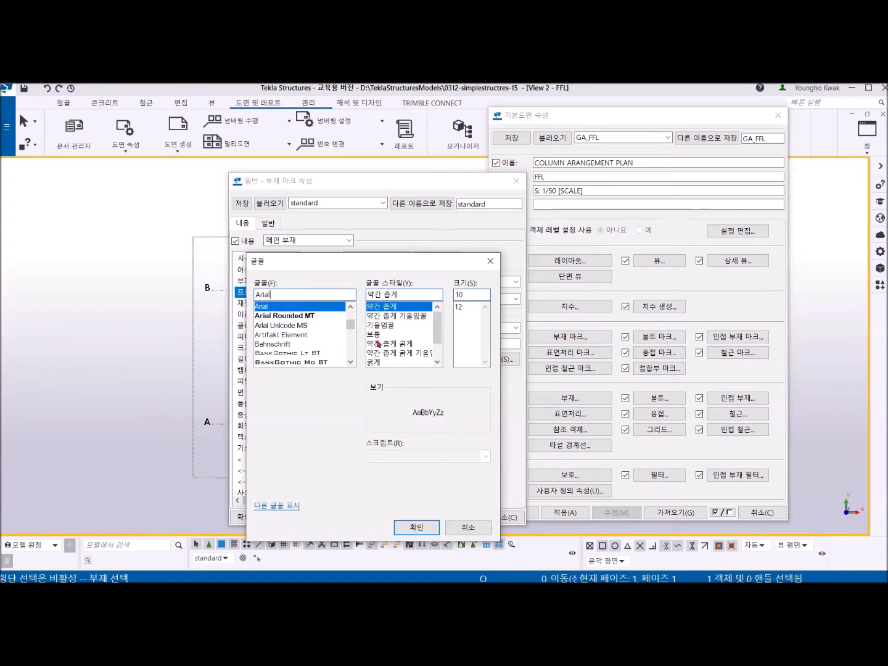
left_click(377, 335)
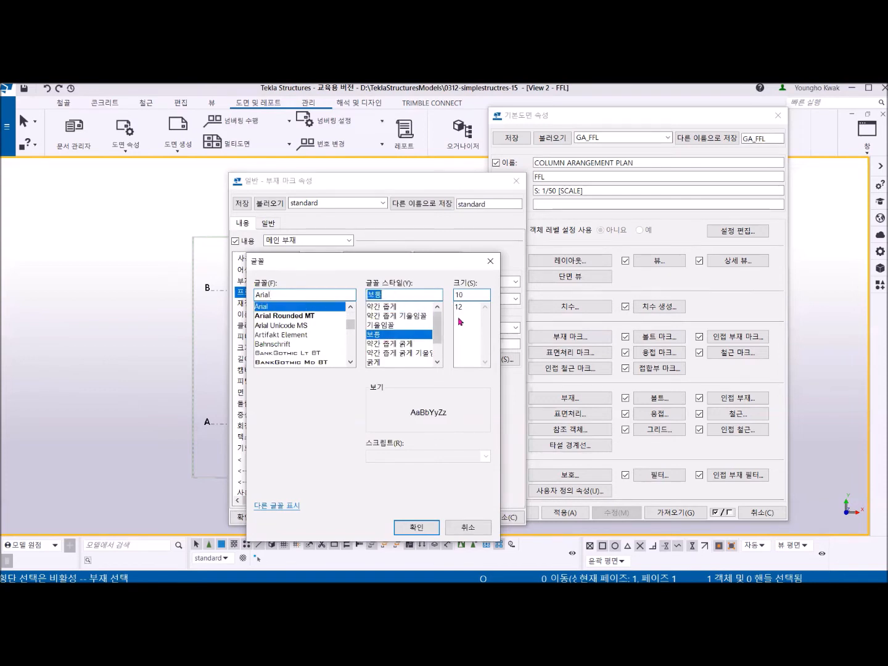
left_click(463, 307)
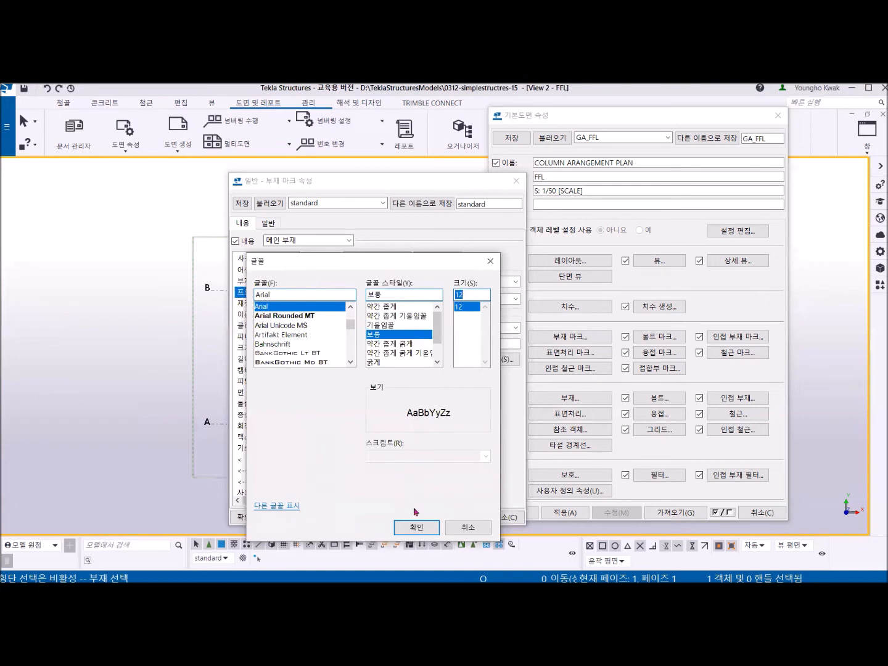
left_click(418, 527)
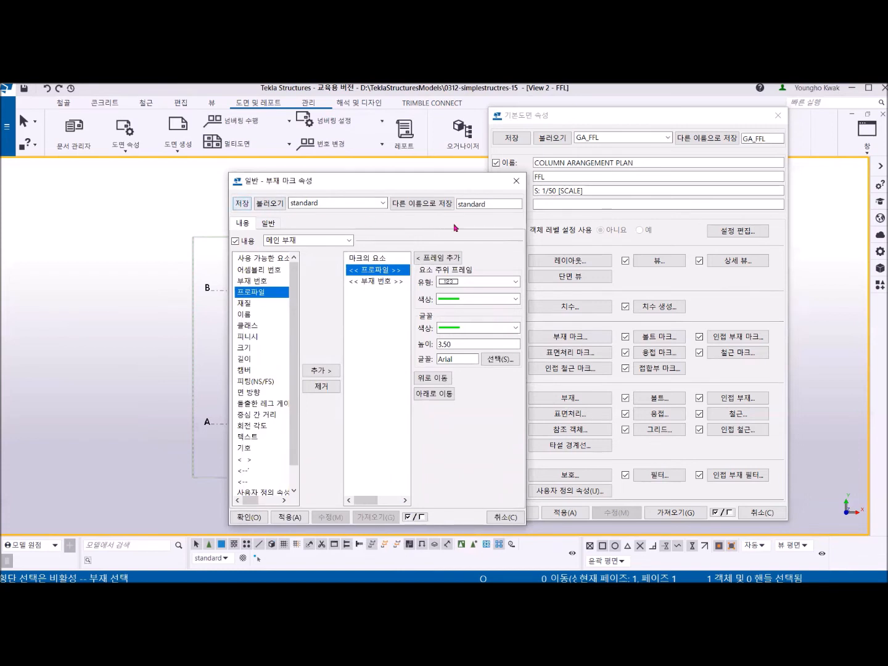
- Save the part mark properties as a new settings file named Mark1
left_click_drag(503, 203, 447, 210)
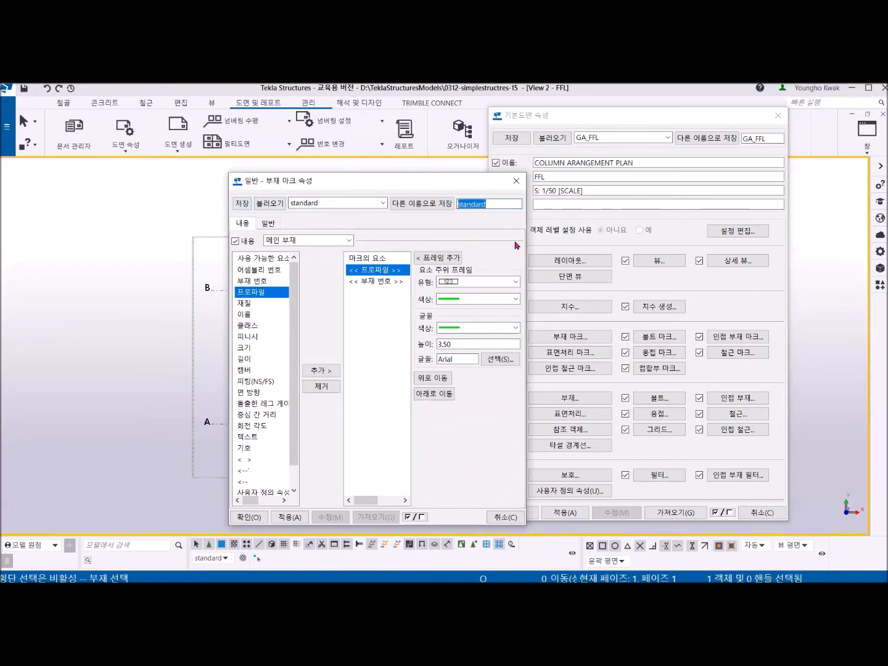
type("M")
left_click(425, 203)
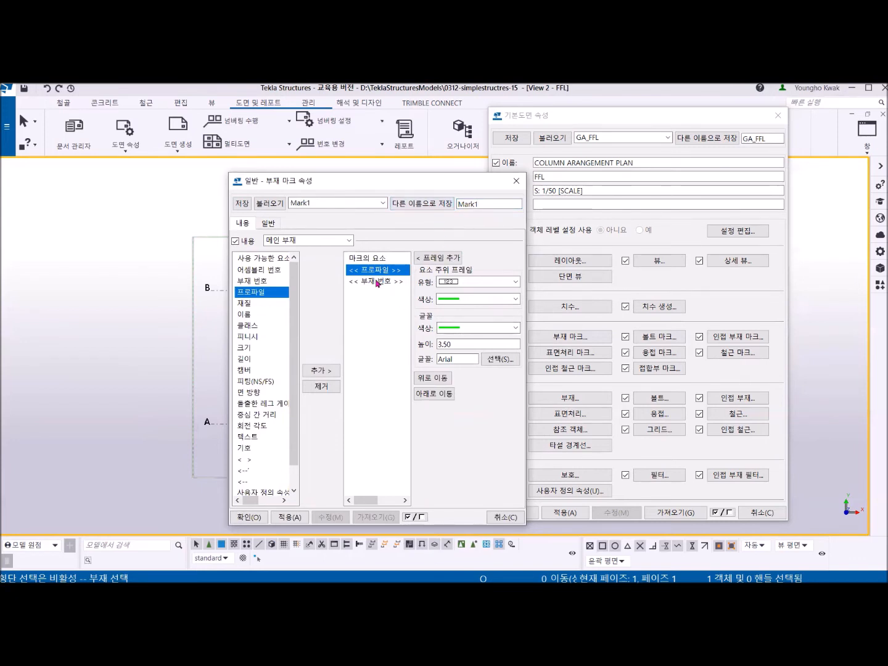
- Set the part number mark element's font to Arial, regular style (보통), size 12, and confirm the part mark properties
left_click(378, 281)
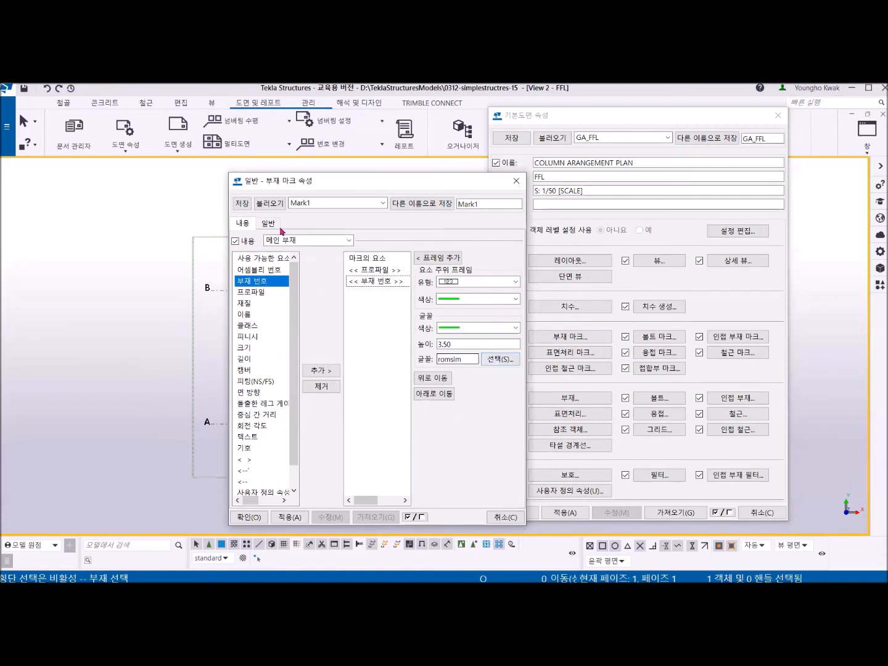
left_click(373, 282)
left_click(377, 270)
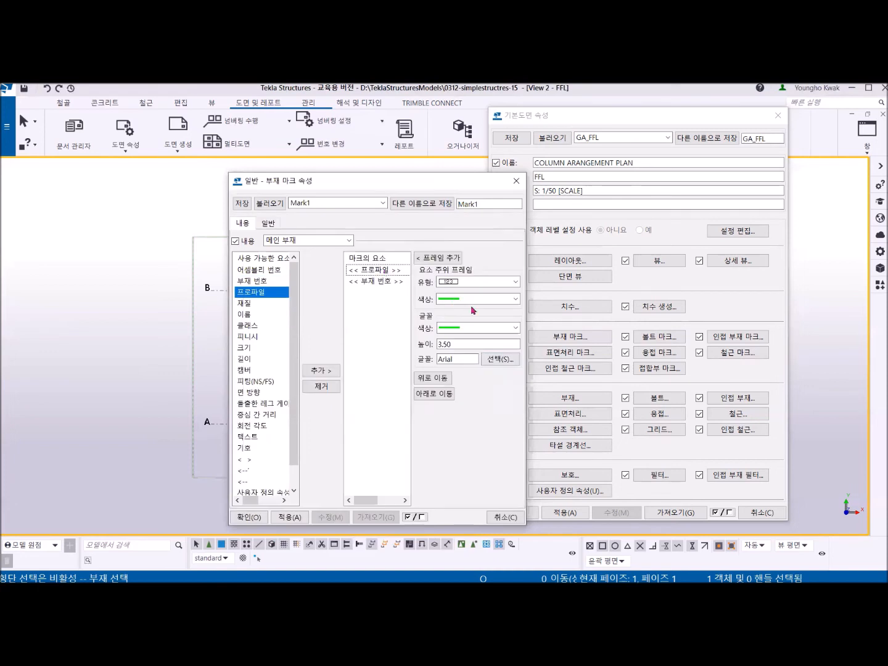
left_click(379, 282)
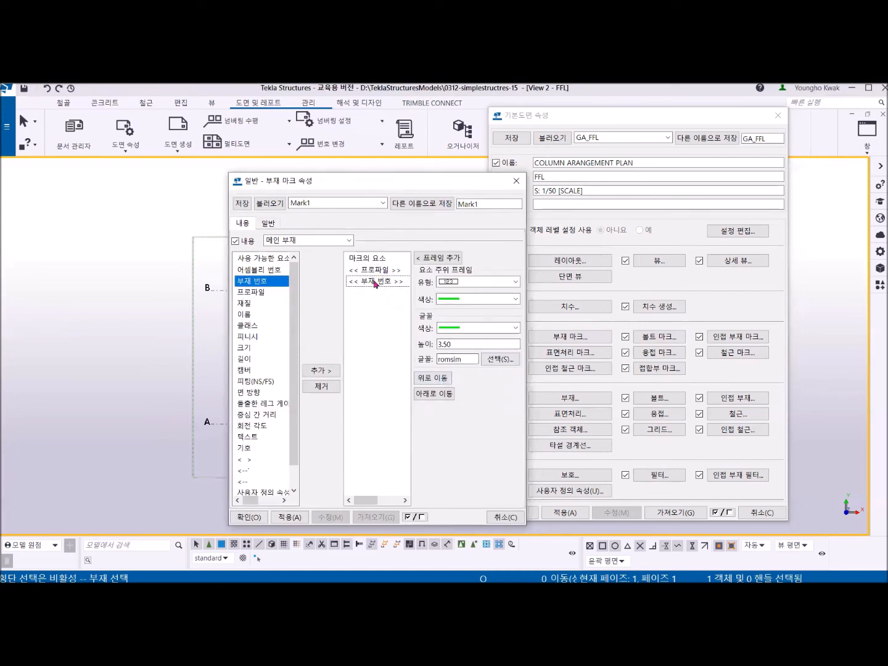
left_click(493, 359)
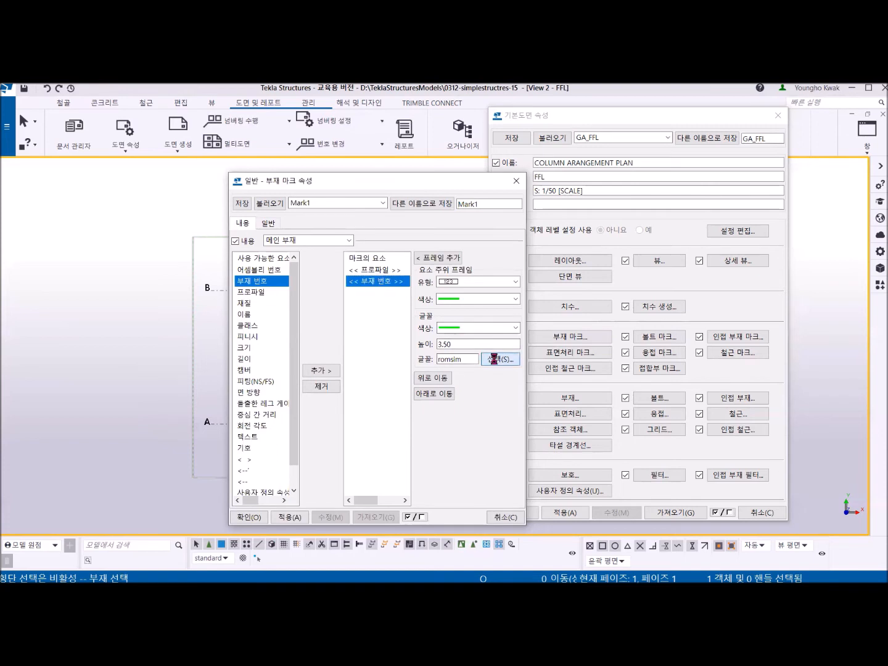
type("Arial")
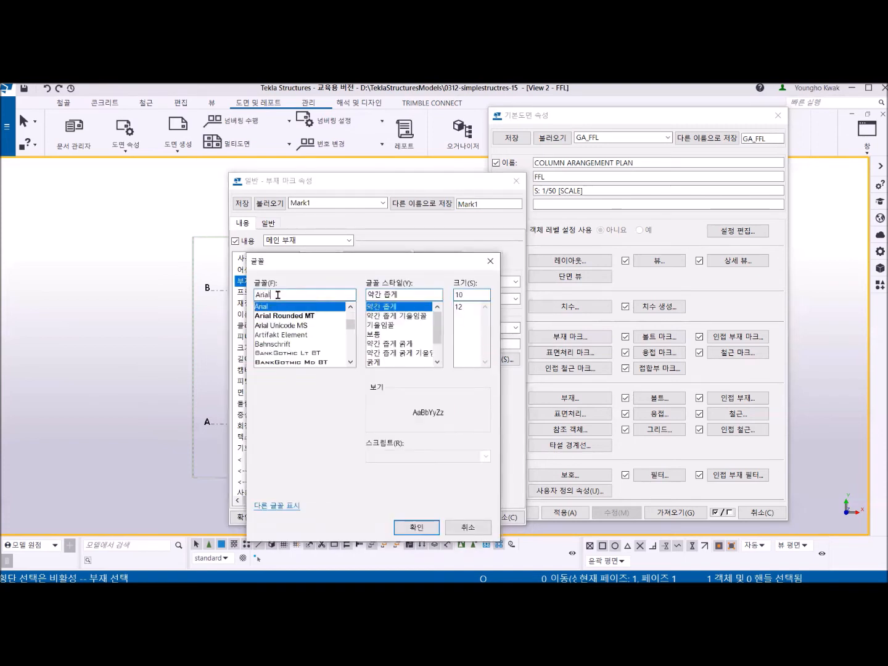
left_click(376, 335)
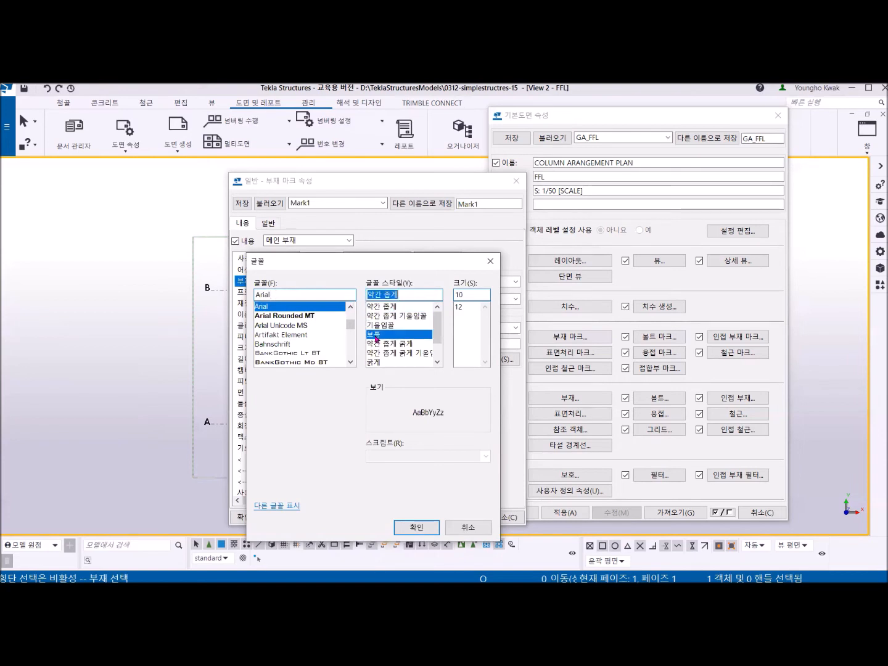
left_click(459, 307)
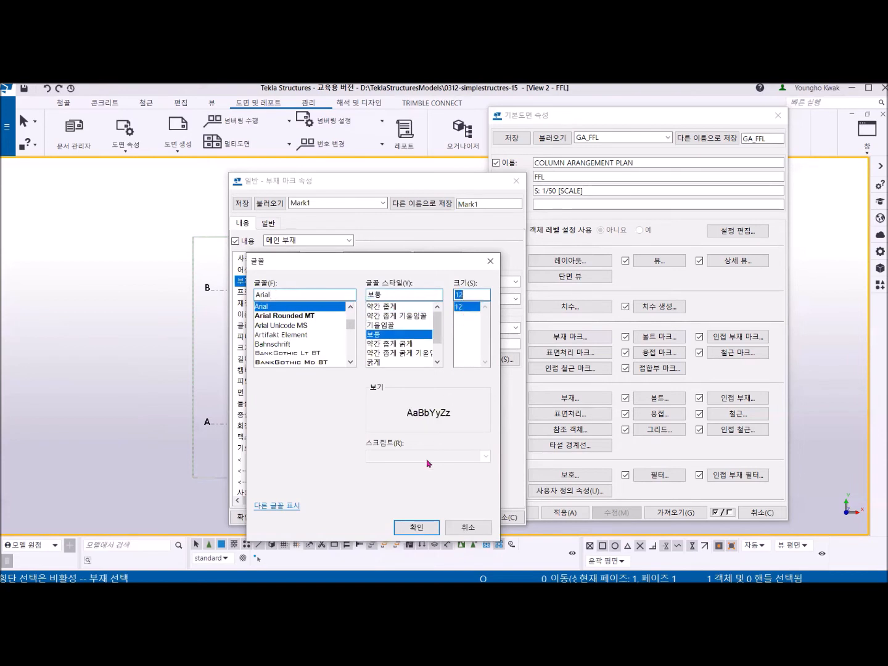
left_click(416, 528)
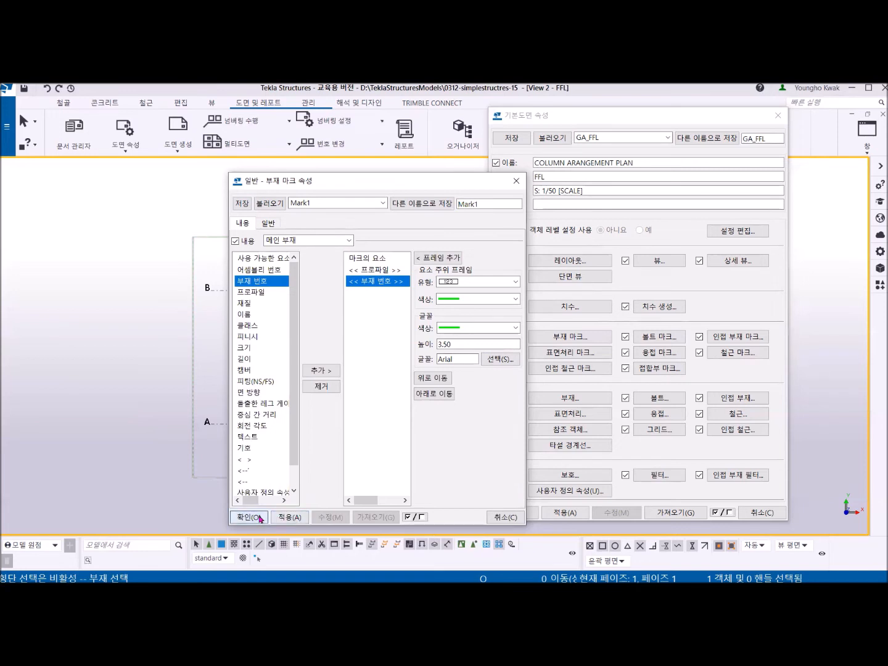
left_click(260, 519)
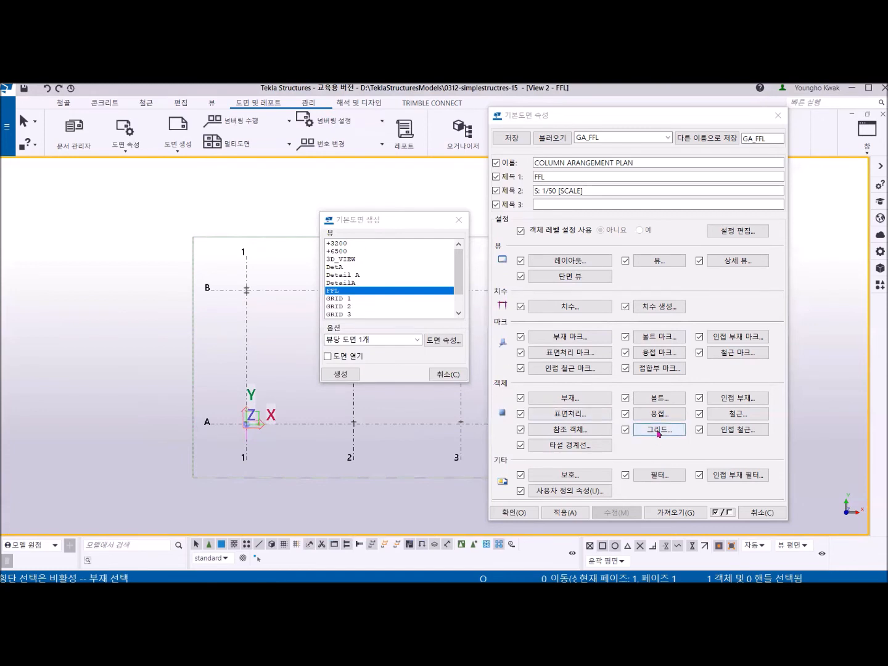
- Open the drawing's grid properties and set the grid to visible (표시)
left_click(659, 434)
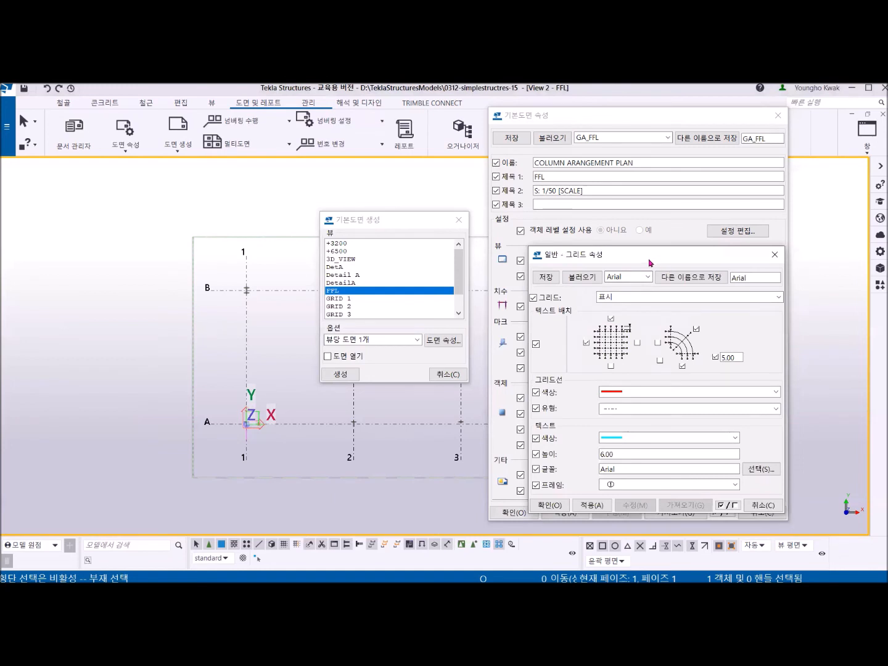
left_click_drag(650, 263, 391, 201)
left_click(396, 235)
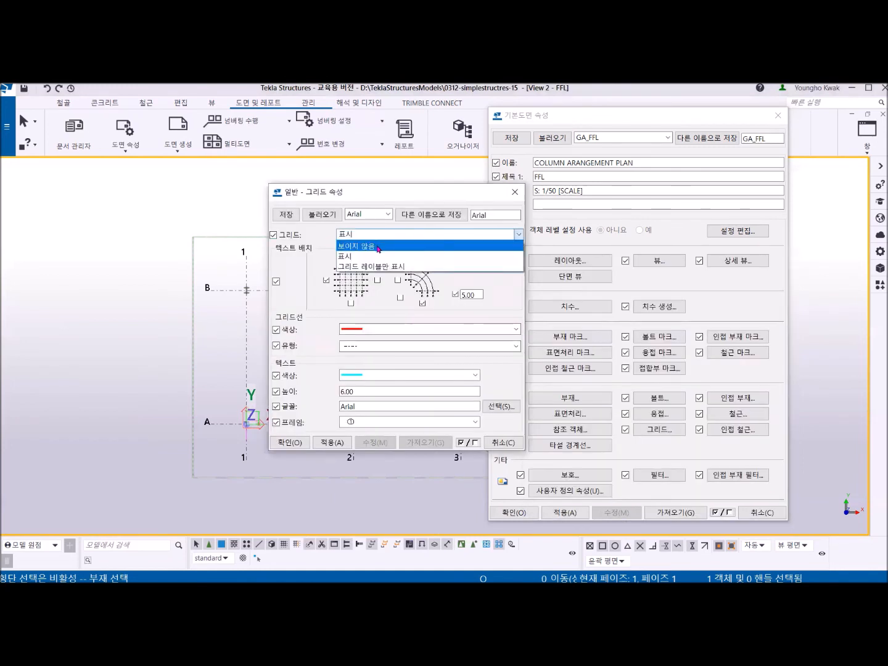
left_click(382, 256)
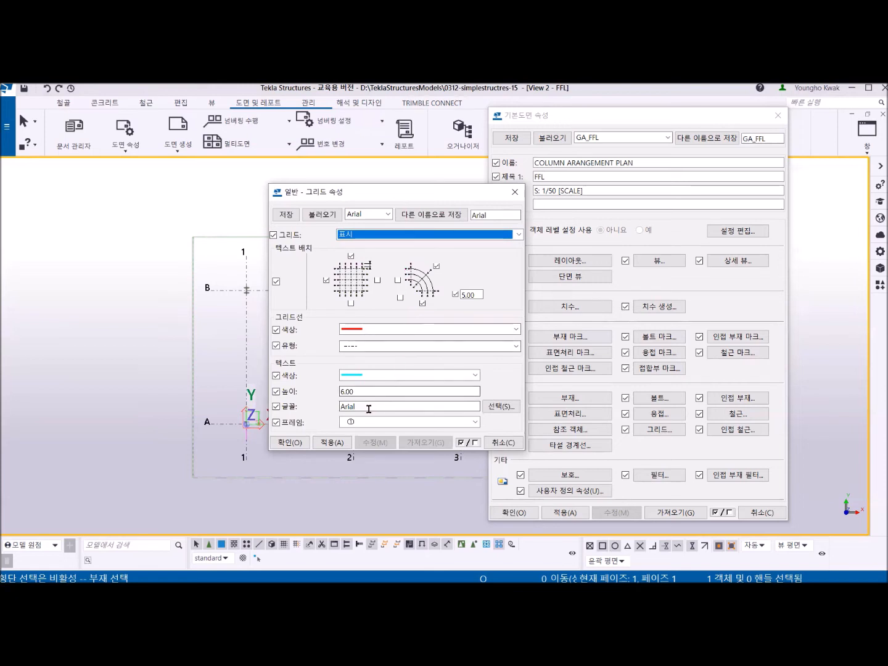
- Set the grid label text height to 10 and choose the rectangular frame
double_click(369, 408)
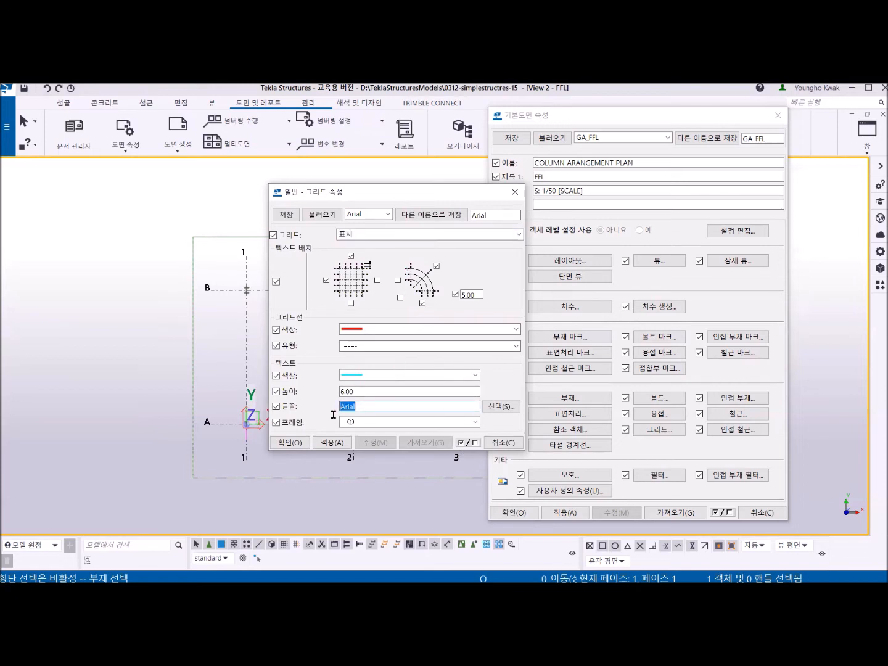
left_click(363, 392)
double_click(363, 392)
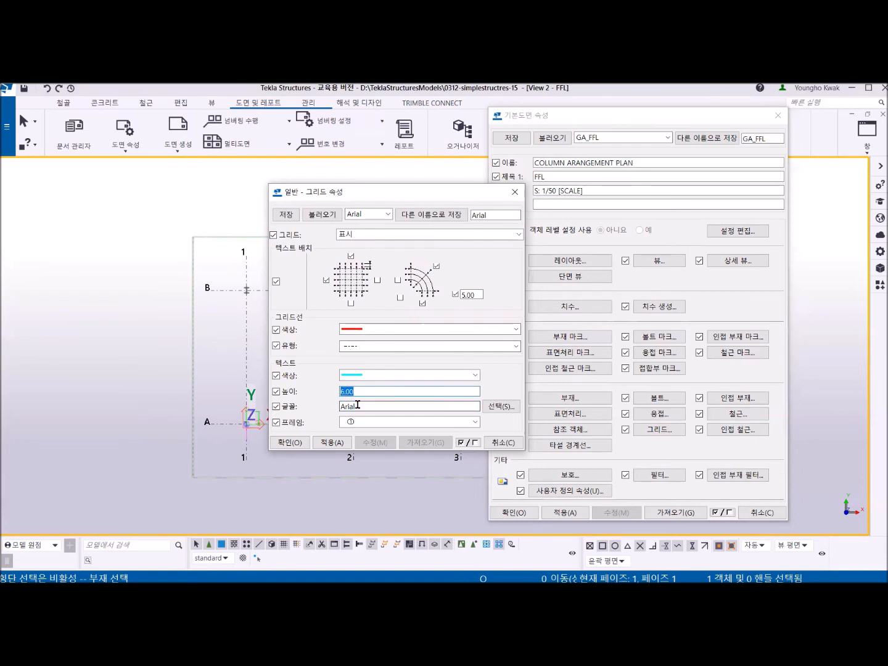
type("10")
left_click(475, 422)
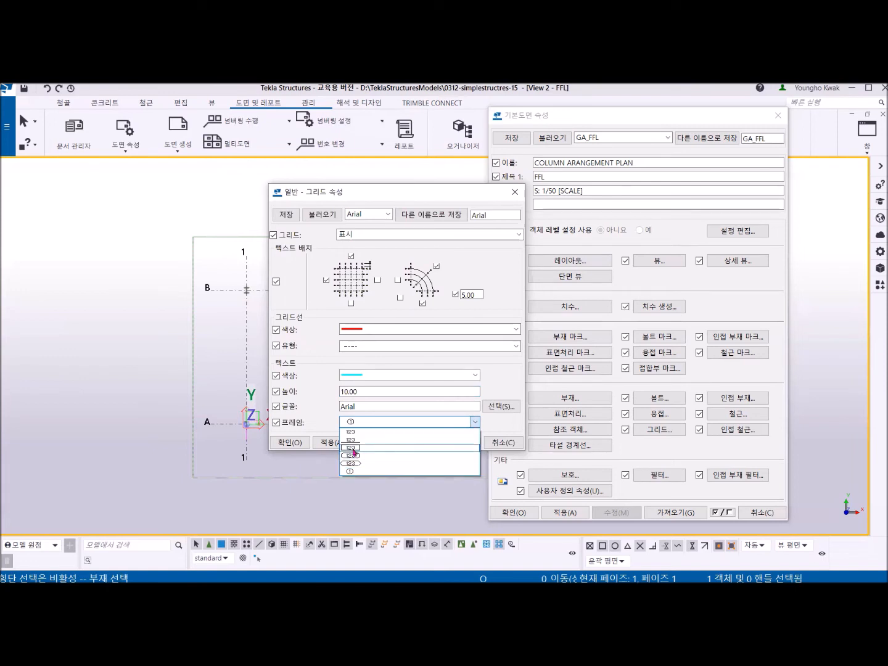
left_click(354, 447)
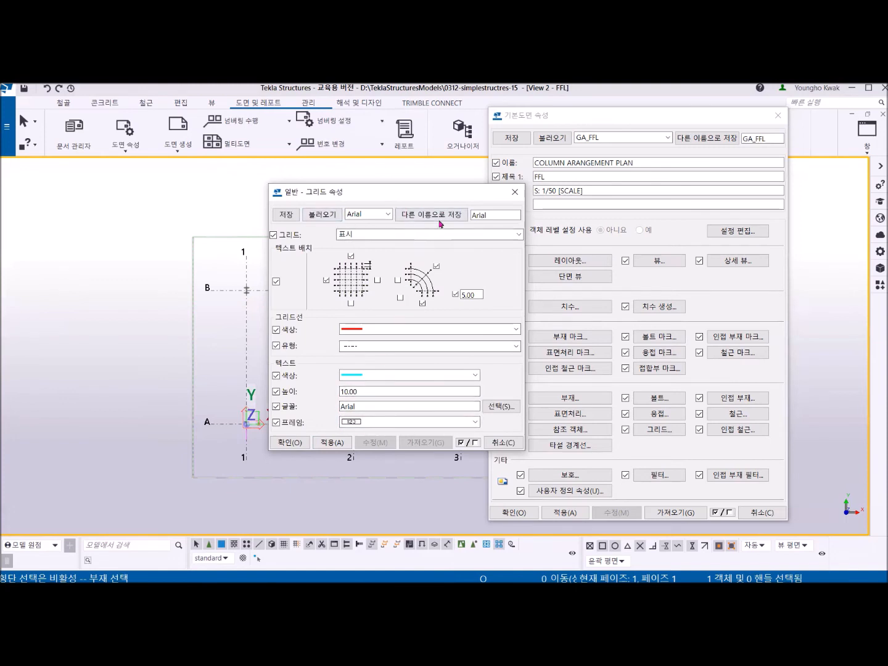
- Save the grid properties under the name Arial, confirm them and save the GA_FFL drawing settings
left_click_drag(505, 214, 467, 214)
left_click(425, 215)
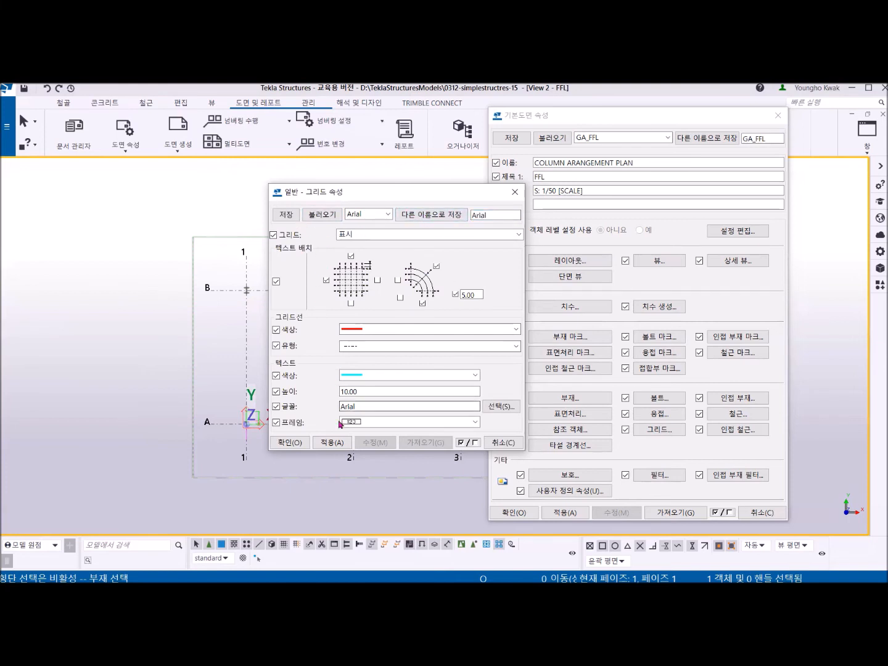
left_click(287, 442)
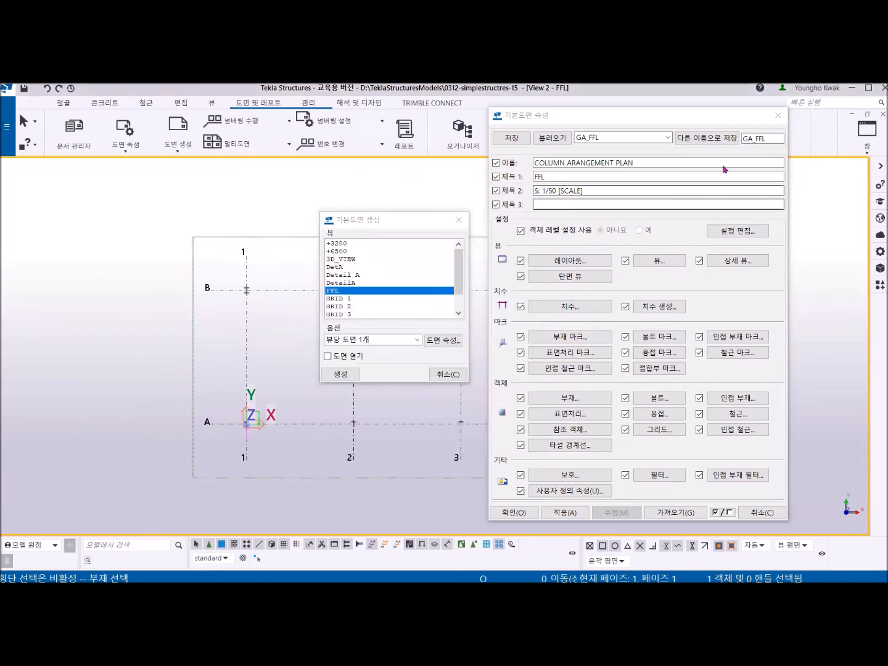
left_click(514, 140)
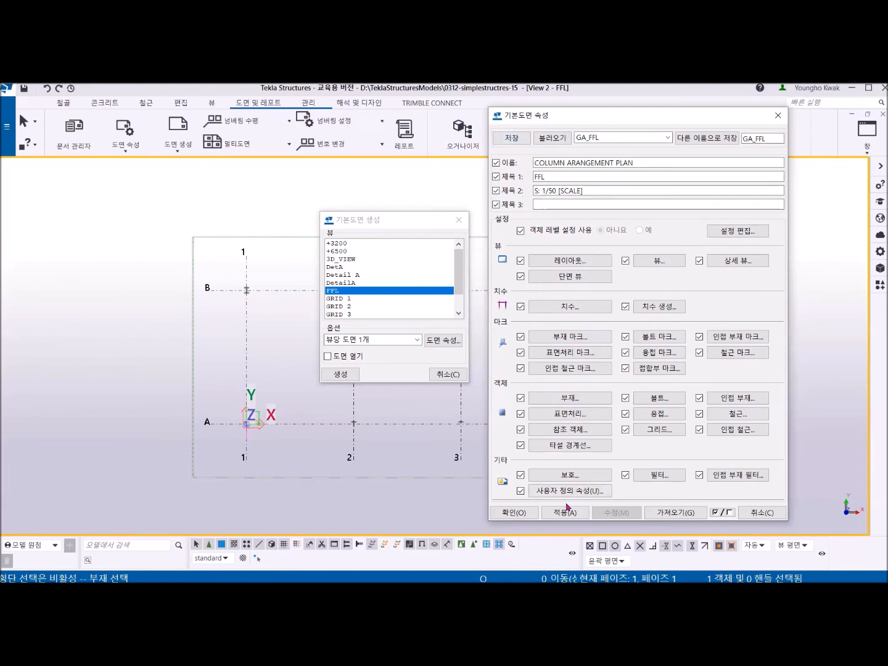
- Confirm the GA_FFL drawing properties and create the FFL general arrangement drawing with 도면 열기 enabled
left_click(513, 513)
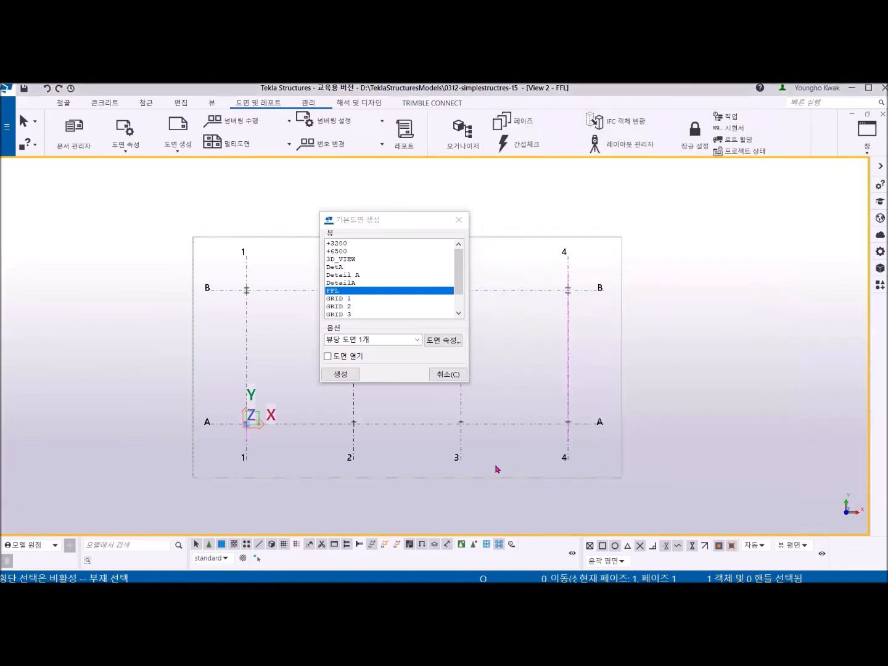
left_click(327, 356)
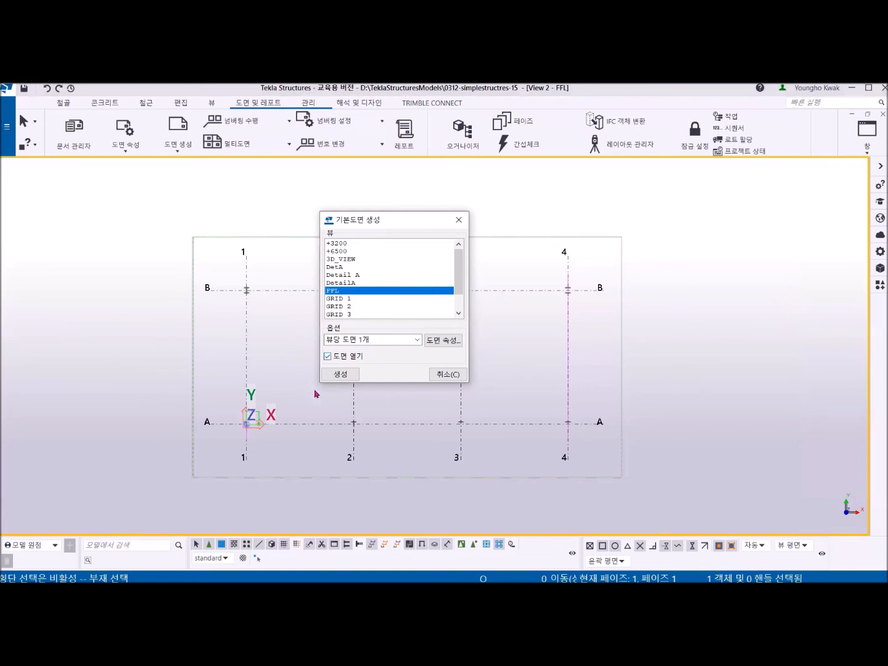
left_click(343, 375)
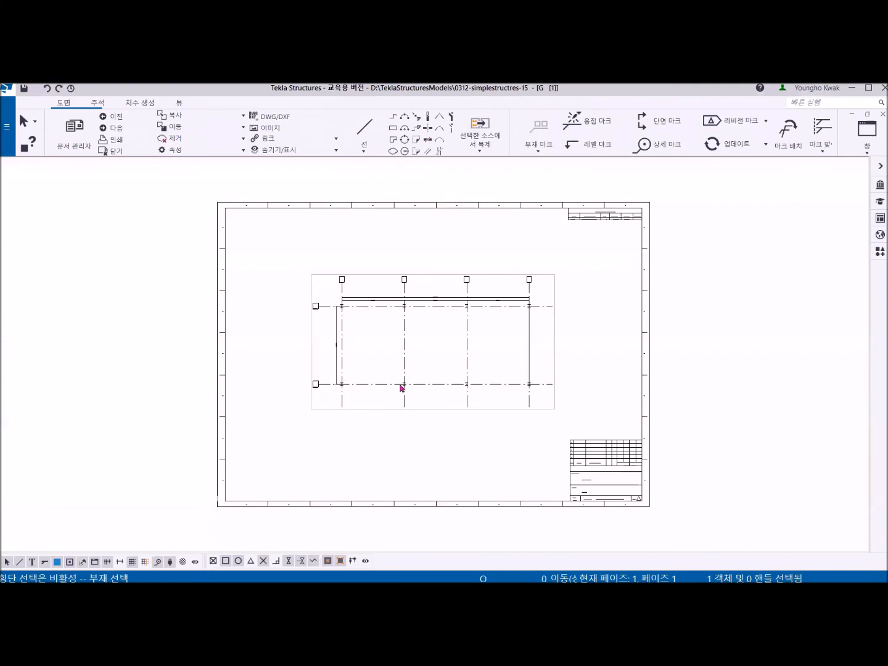
- Open the FFL view's properties in the drawing and open the content settings of its A1 label mark
scroll(403, 385, "up", 3)
middle_click_drag(462, 339, 388, 374)
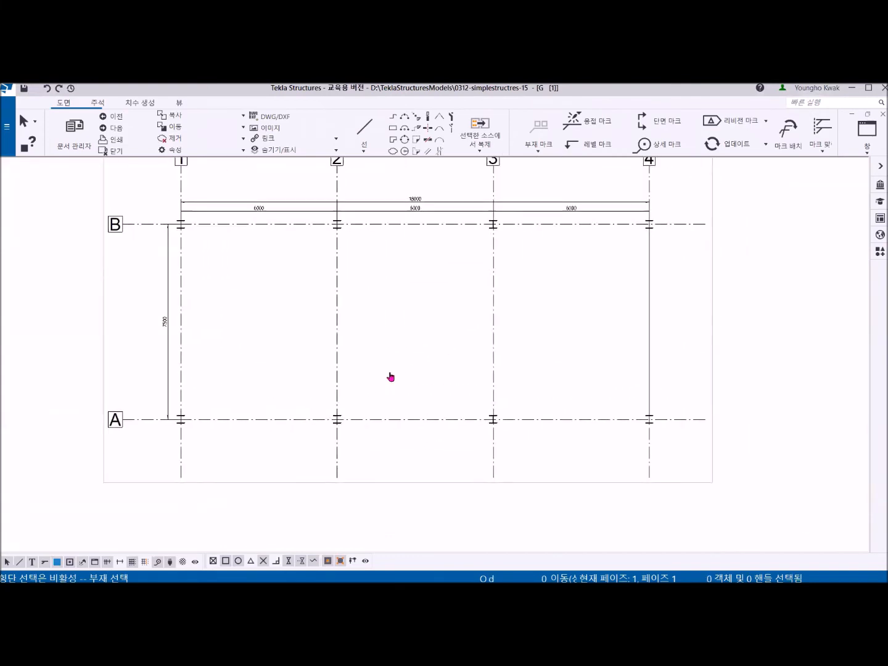
middle_click_drag(297, 320, 290, 360)
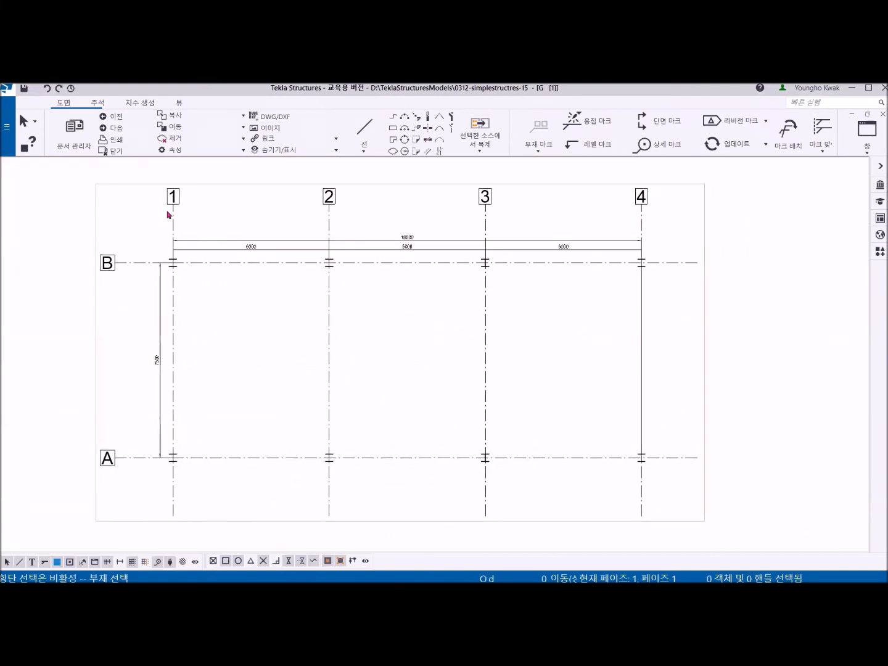
middle_click_drag(536, 442, 550, 349)
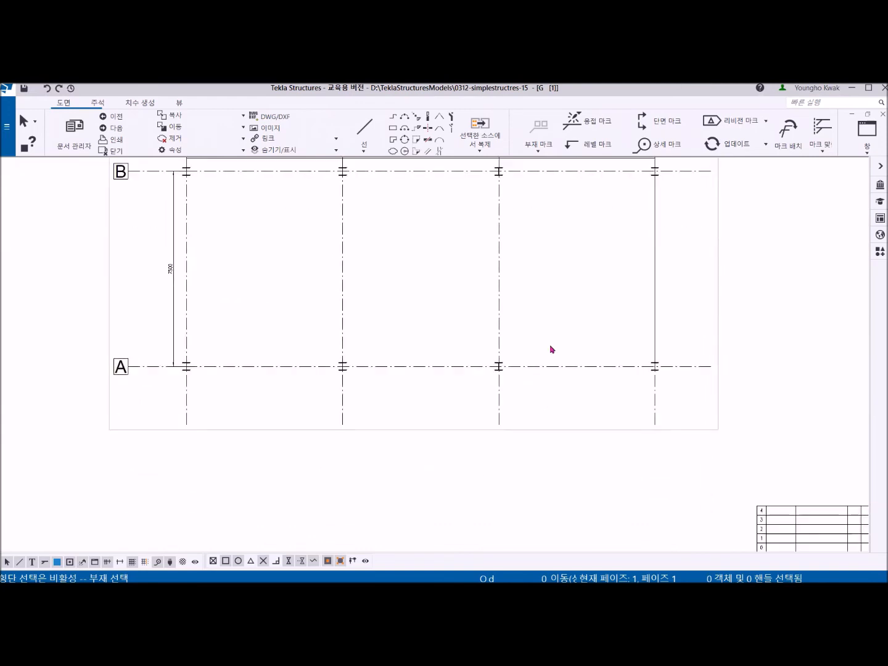
scroll(417, 422, "up", 2)
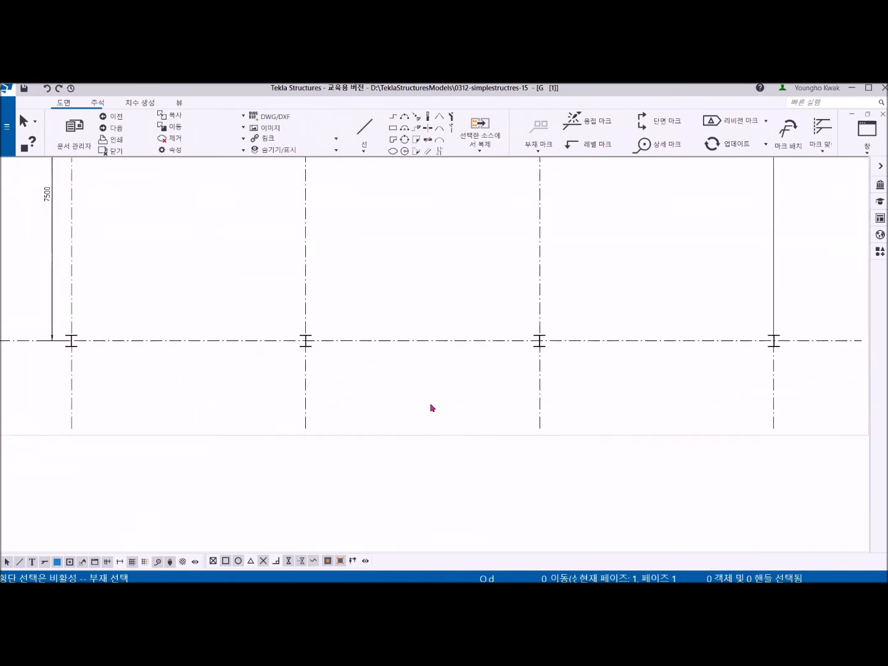
scroll(465, 394, "down", 4)
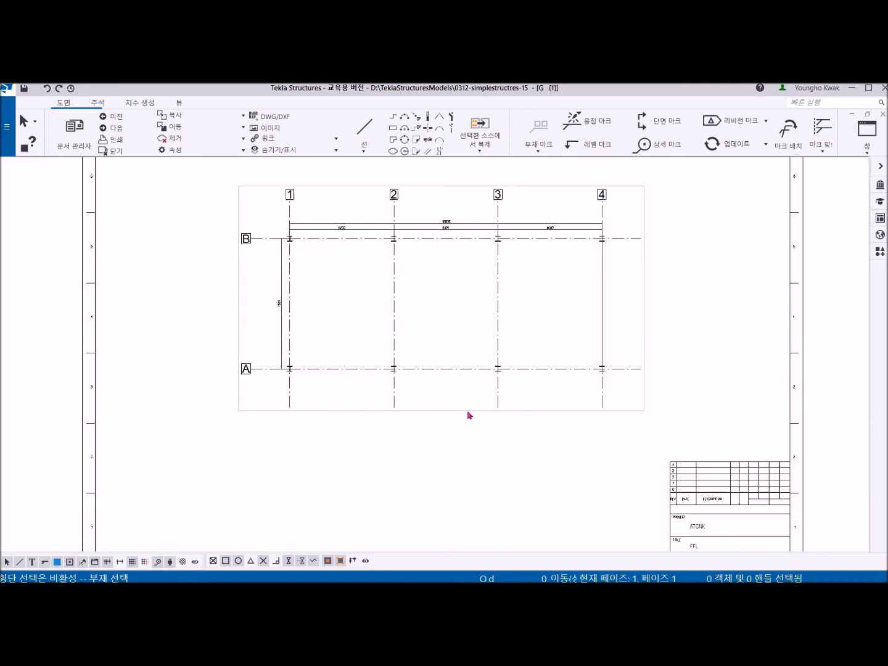
left_click(469, 412)
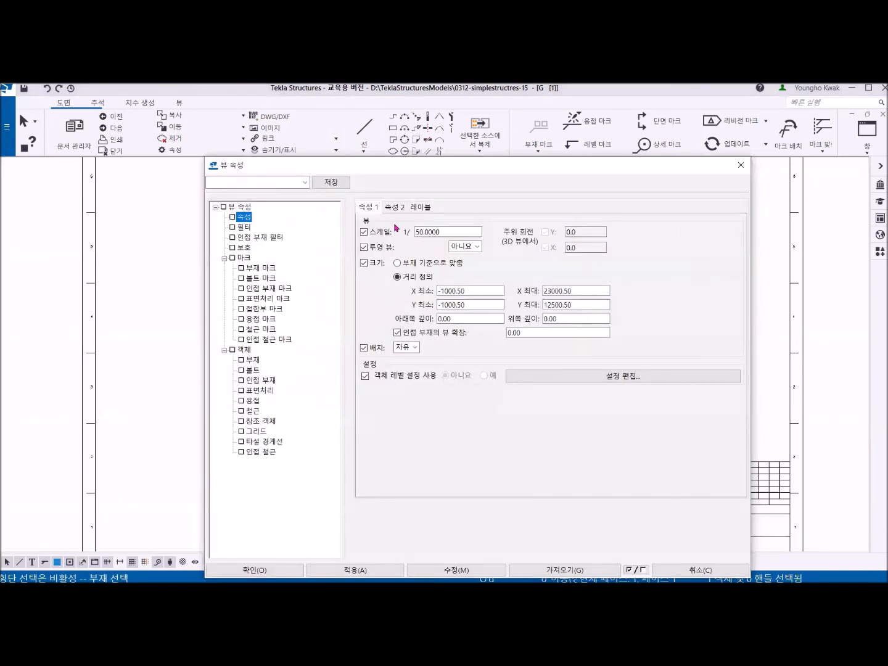
left_click(426, 209)
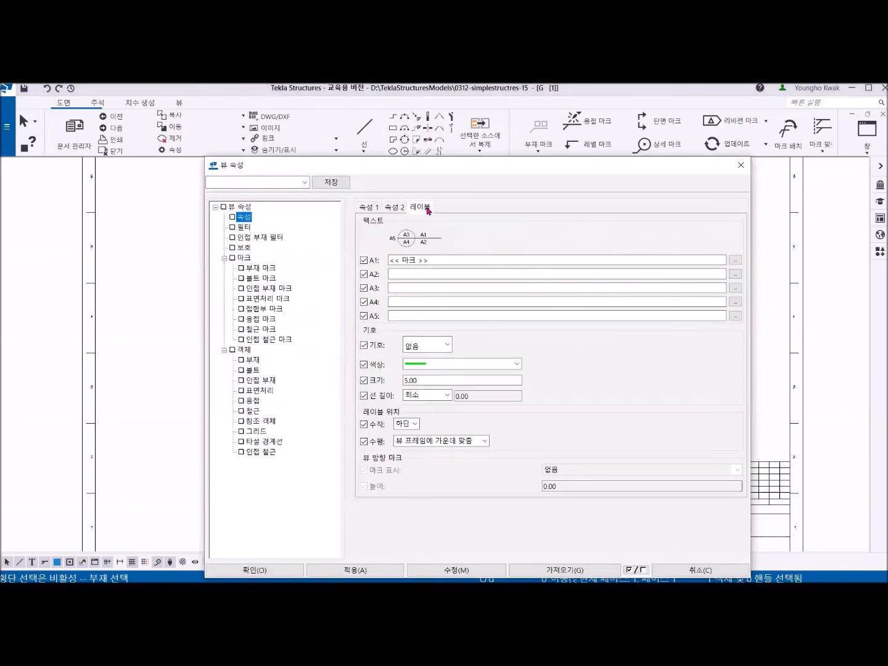
left_click(431, 260)
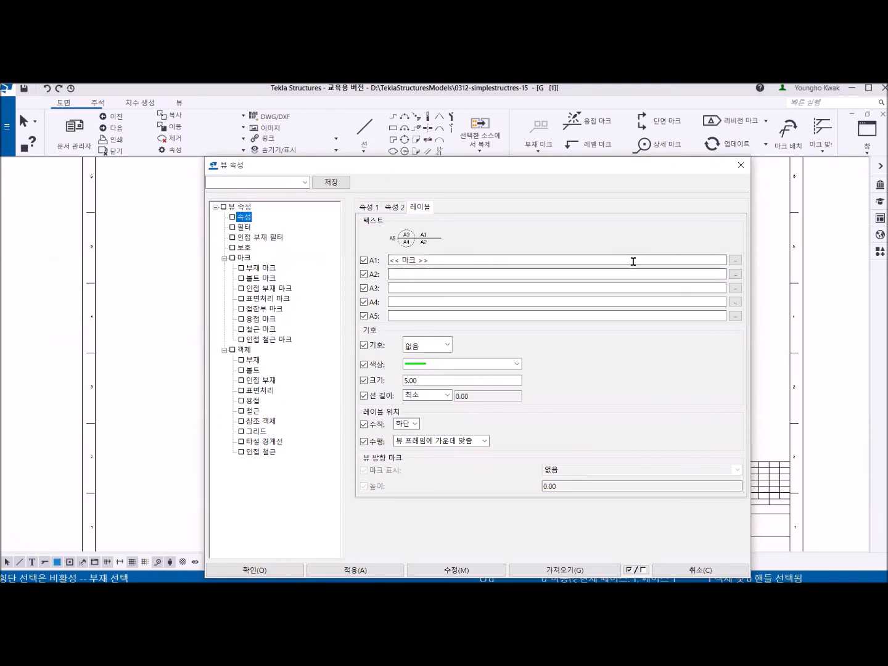
left_click(734, 261)
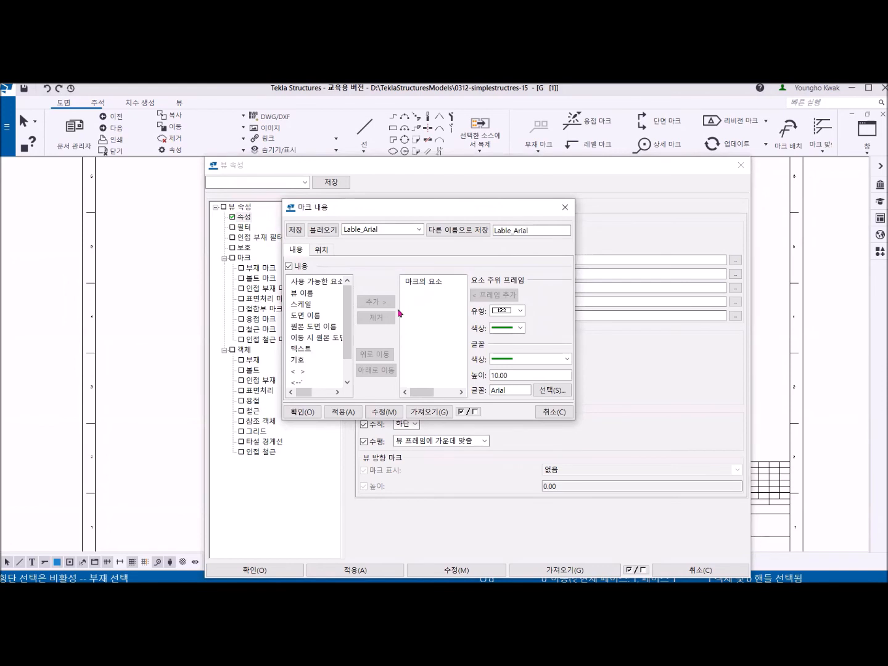
- Add the view name (뷰 이름) to the label mark, save the settings as Lable_Arial and confirm the mark content
left_click(301, 293)
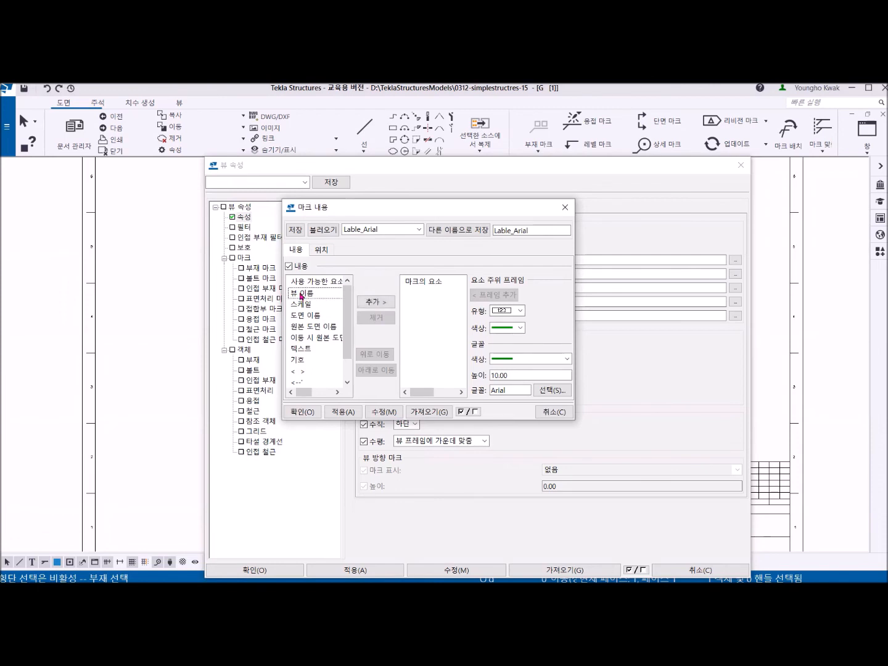
left_click(378, 303)
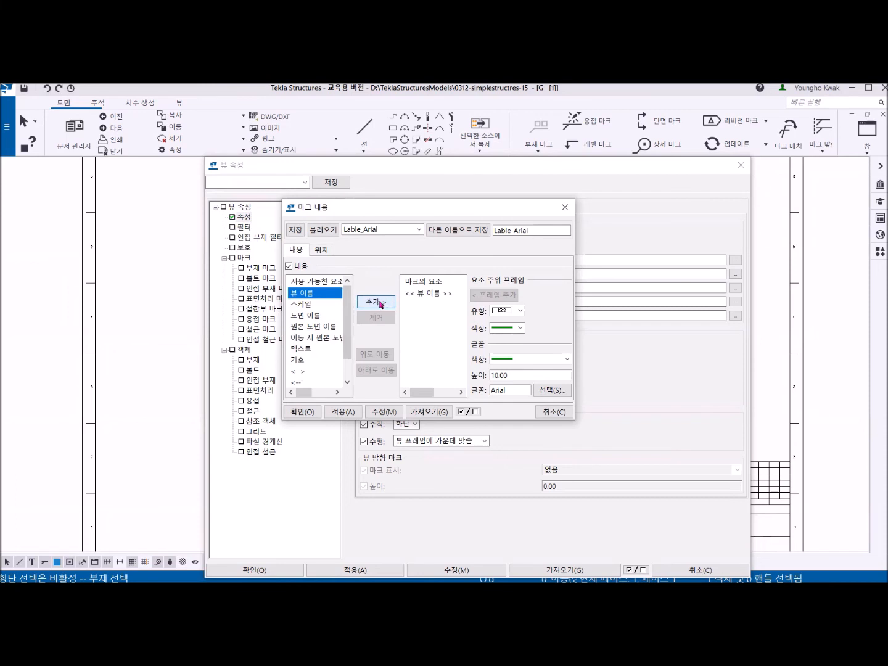
left_click(455, 230)
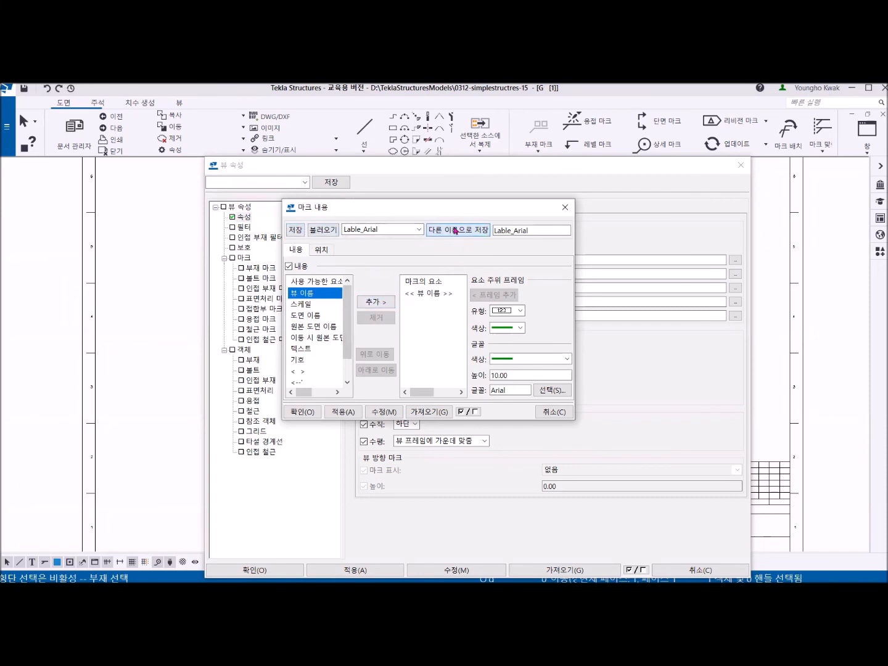
left_click(436, 296)
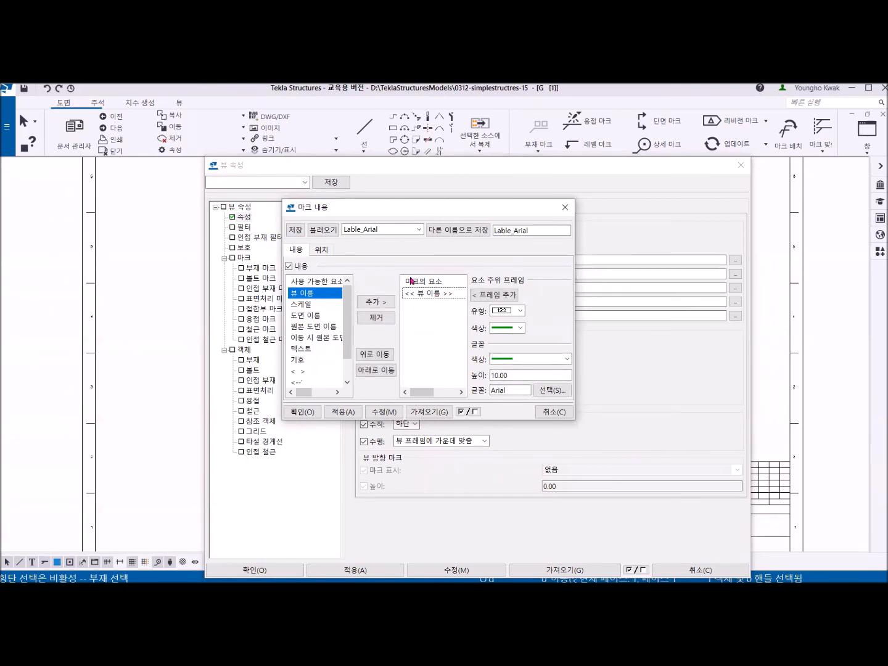
left_click(382, 412)
left_click(341, 412)
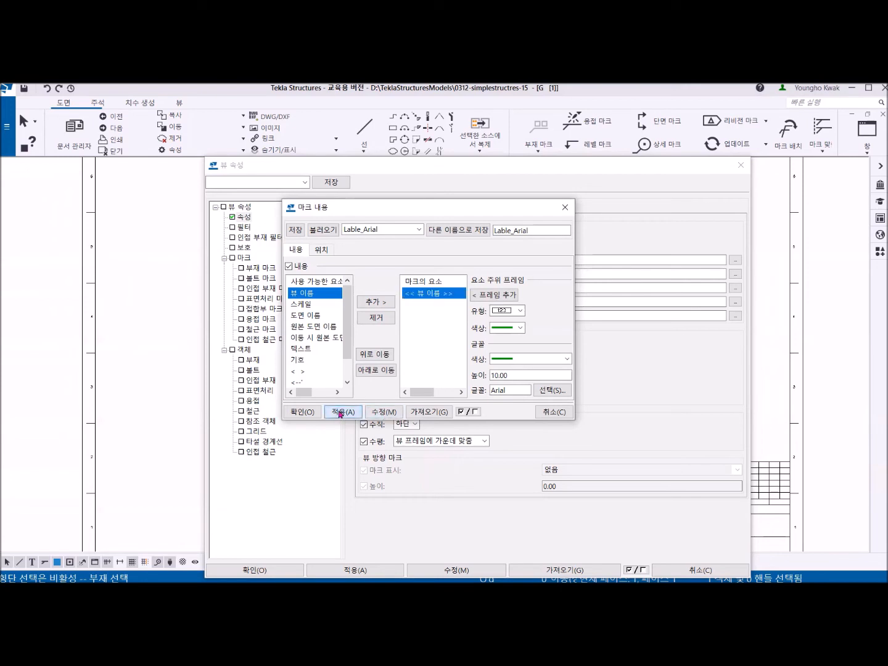
left_click(302, 412)
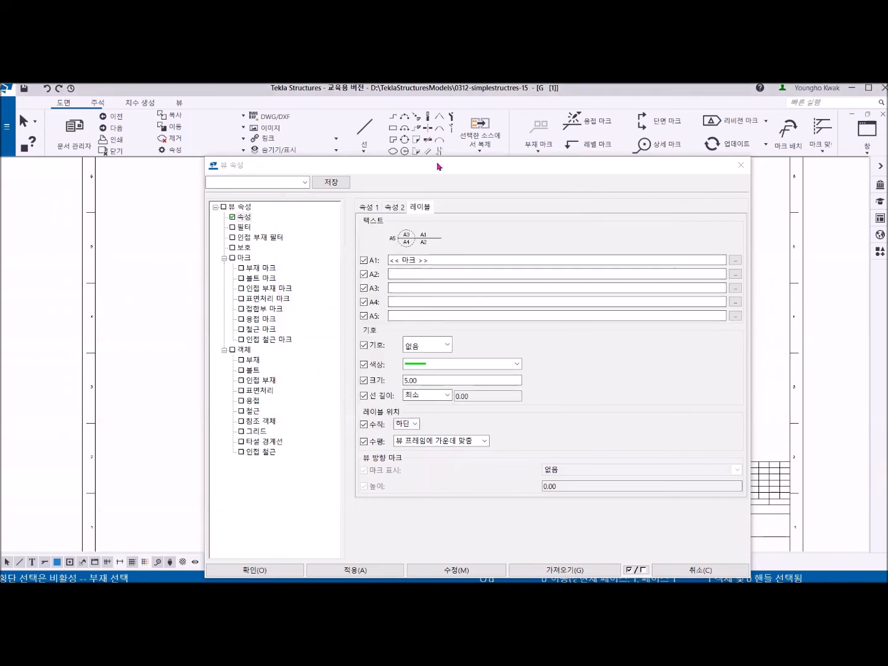
- Apply the edited A1 label to the FFL view and close the view properties
left_click_drag(439, 166, 234, 116)
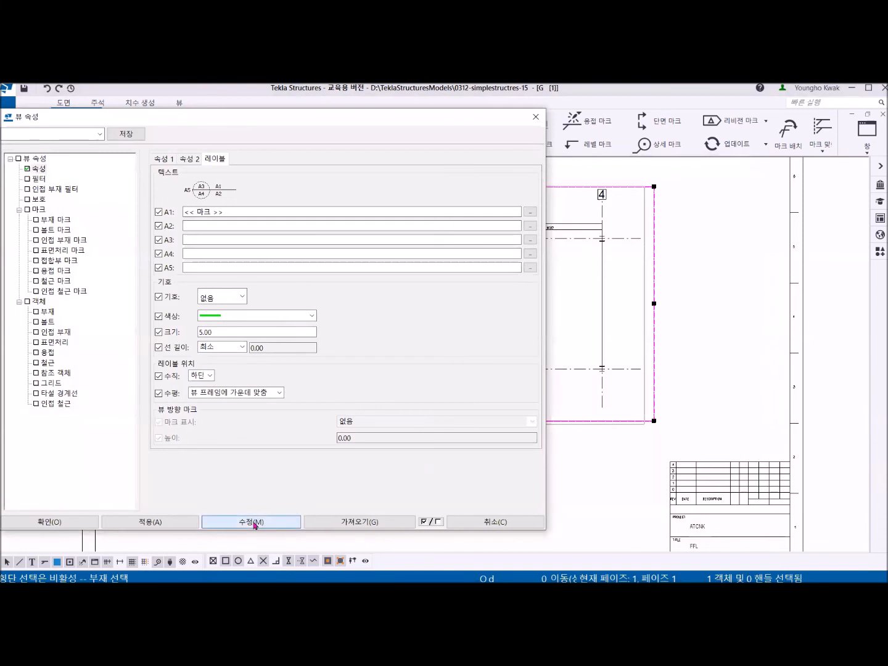
left_click(158, 522)
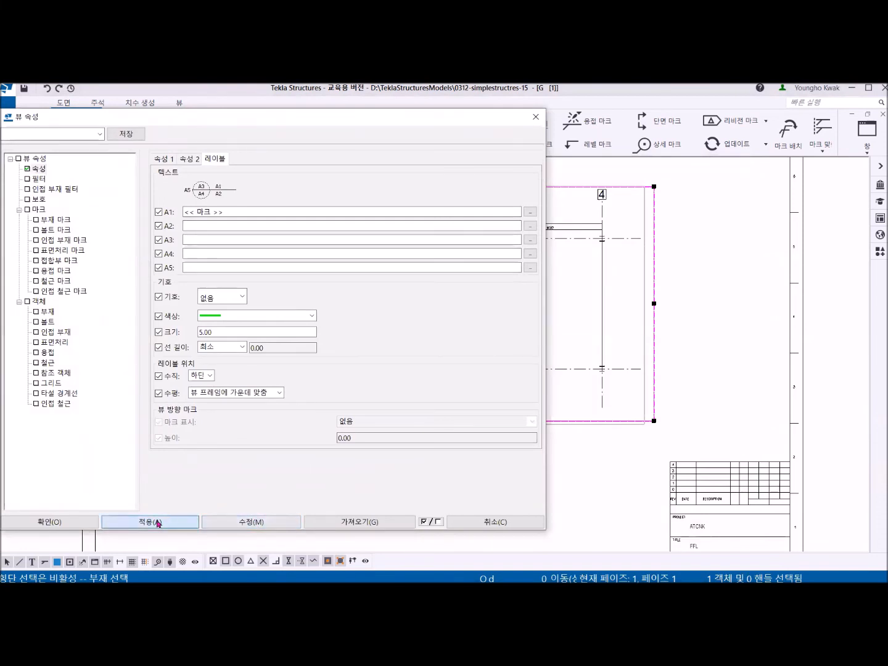
left_click(59, 521)
left_click(459, 447)
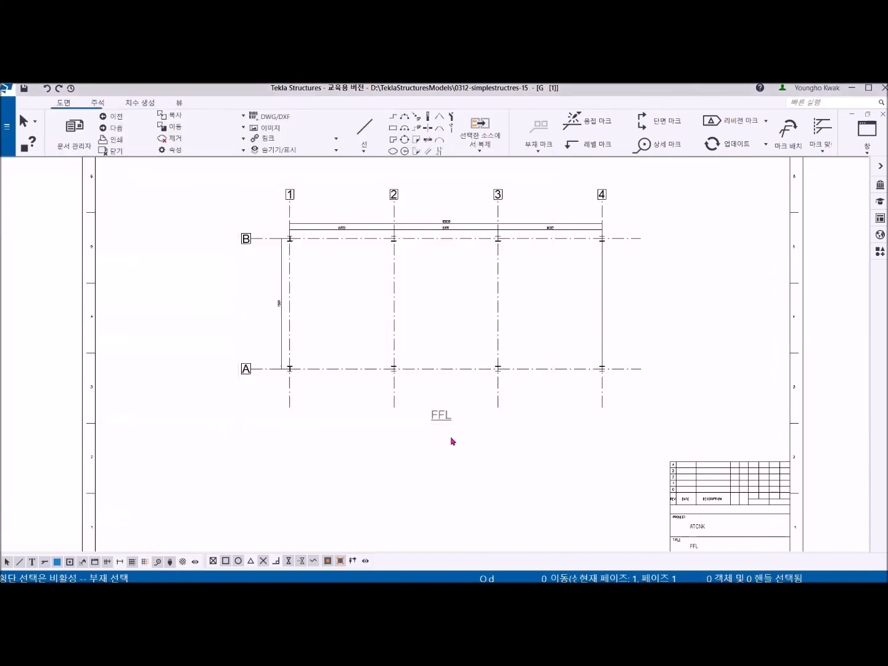
scroll(441, 428, "up", 3)
left_click(439, 404)
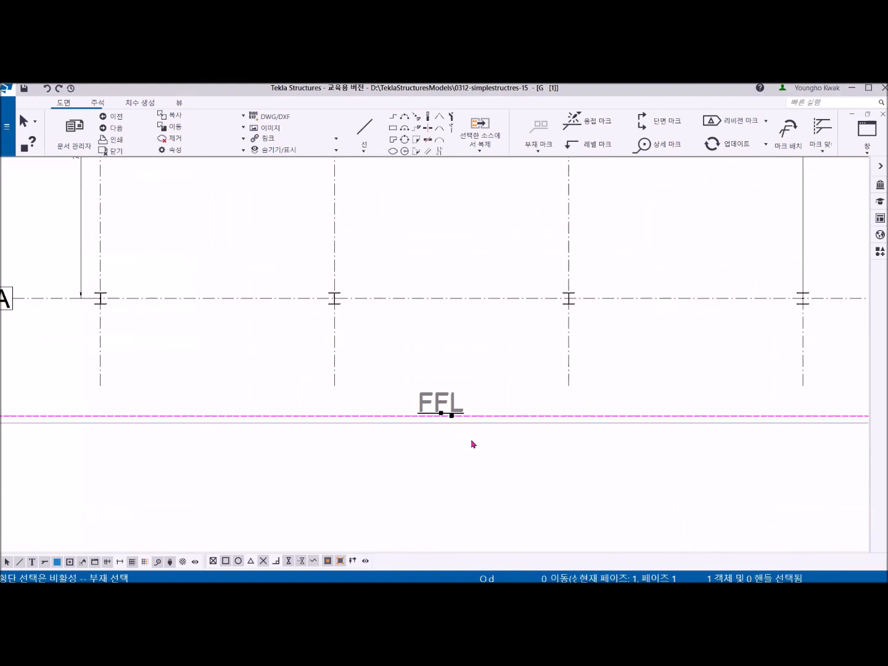
left_click(463, 466)
scroll(462, 466, "down", 3)
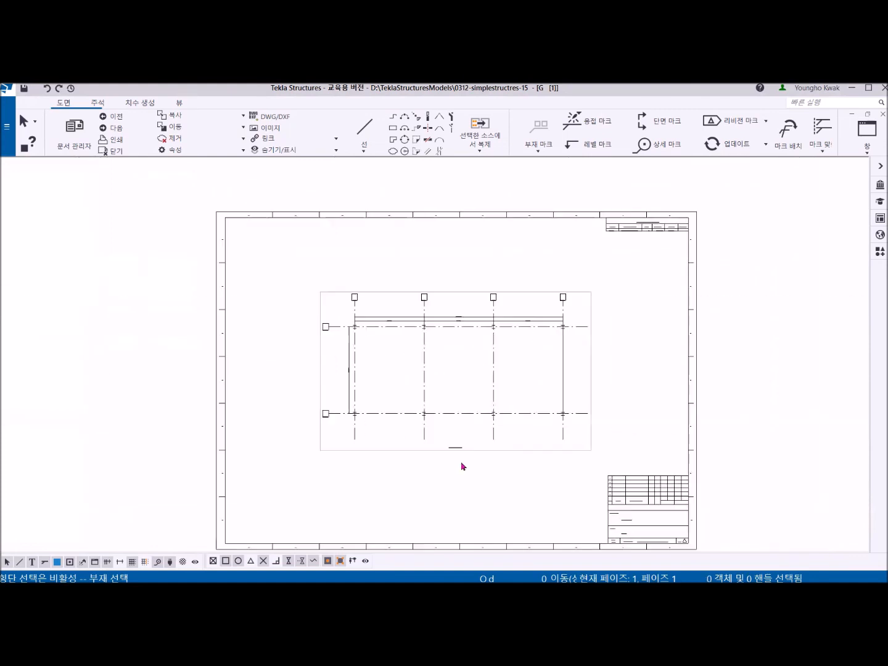
- Examine the column sections along grid line B and where the dimension lines meet them
scroll(459, 459, "up", 5)
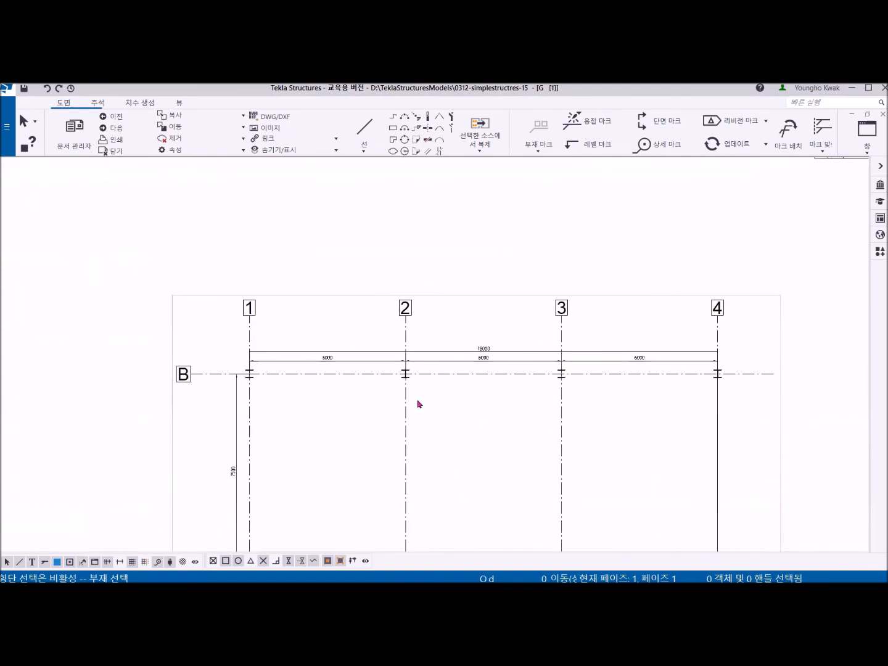
scroll(400, 345, "up", 3)
scroll(393, 323, "up", 3)
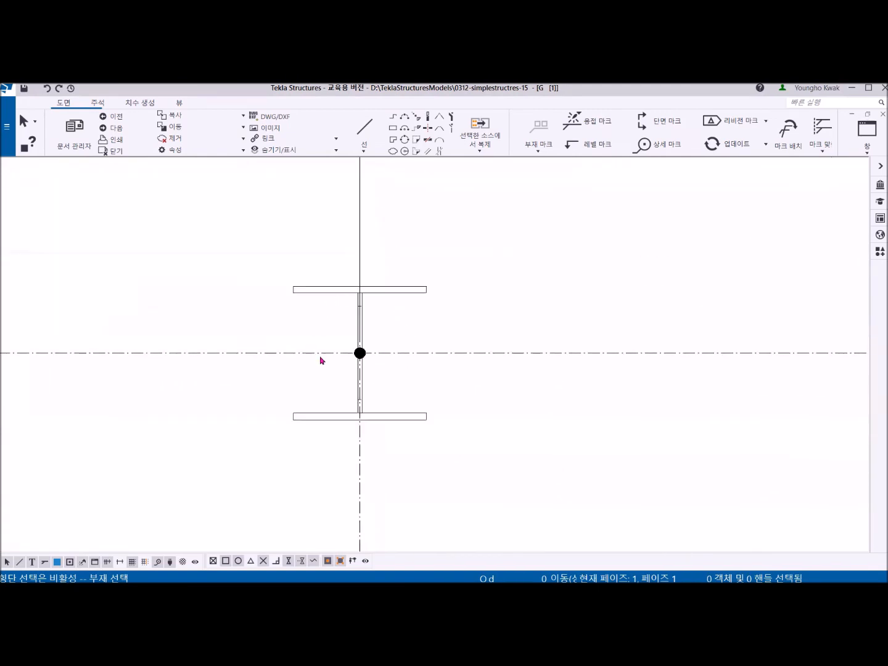
scroll(338, 366, "down", 3)
middle_click_drag(353, 391, 581, 347)
scroll(225, 328, "down", 3)
middle_click_drag(329, 347, 652, 357)
scroll(402, 331, "up", 3)
scroll(460, 384, "up", 2)
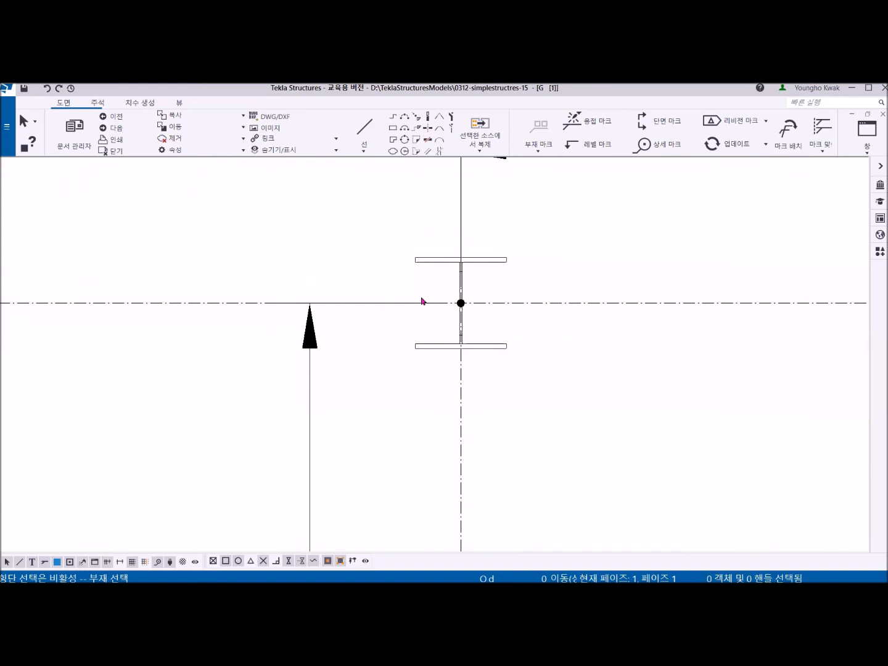
scroll(420, 299, "down", 5)
middle_click_drag(589, 385, 452, 326)
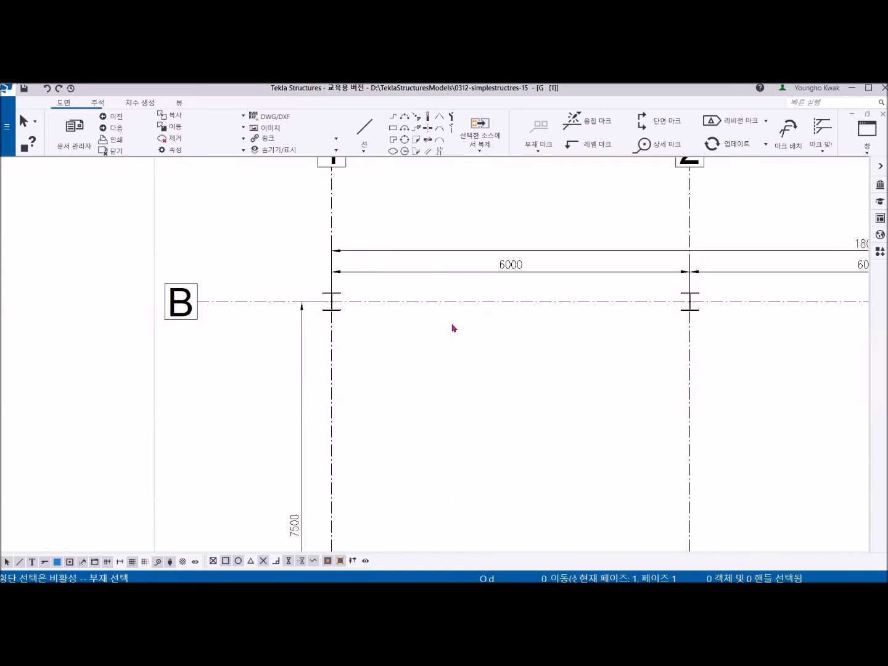
- Inspect the overall and bay dimension lines above grid line B and the vertical dimension beside grid line 1
scroll(594, 346, "down", 2)
middle_click_drag(560, 364, 313, 400)
scroll(461, 327, "up", 5)
left_click(449, 281)
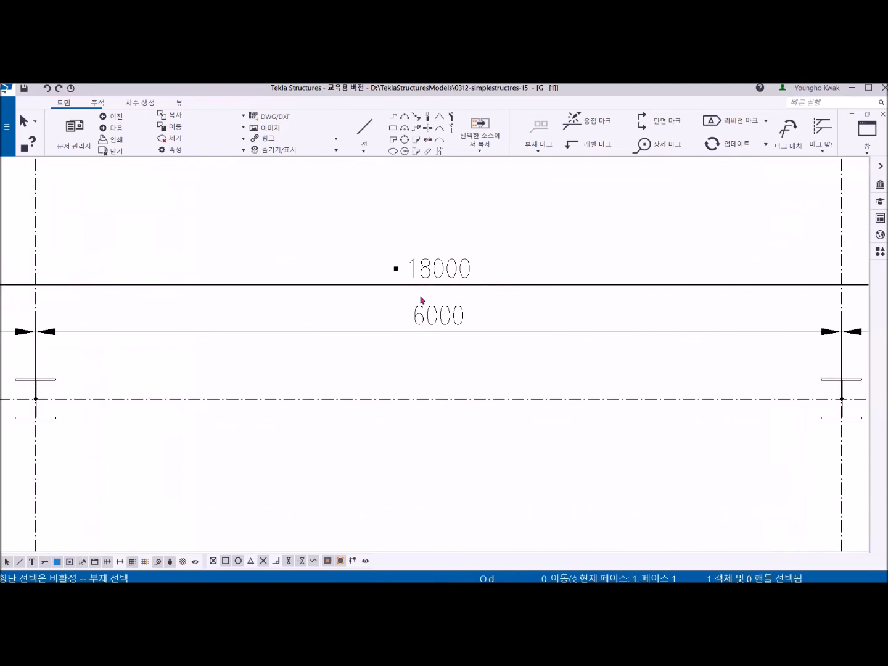
left_click(449, 333)
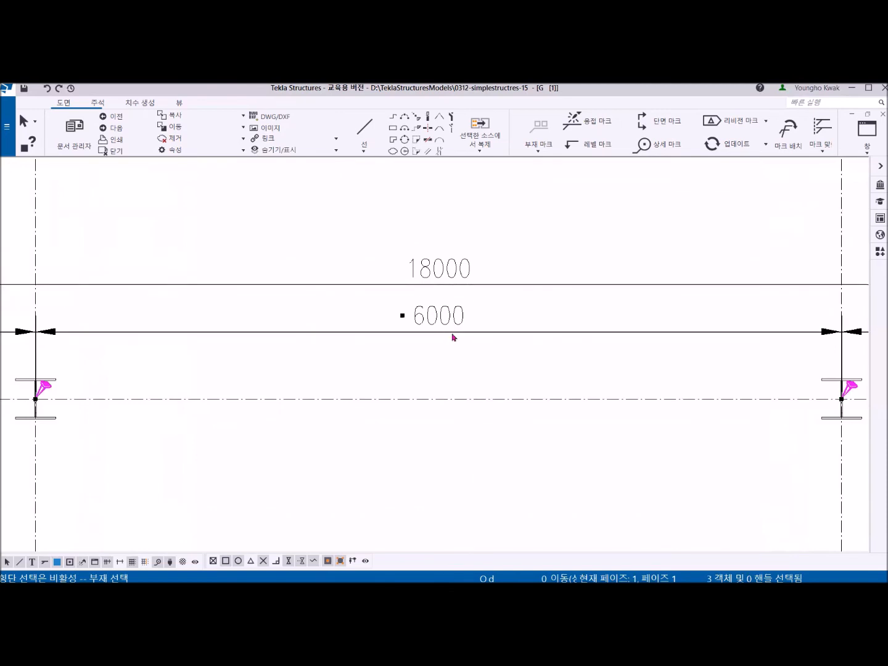
scroll(395, 389, "down", 8)
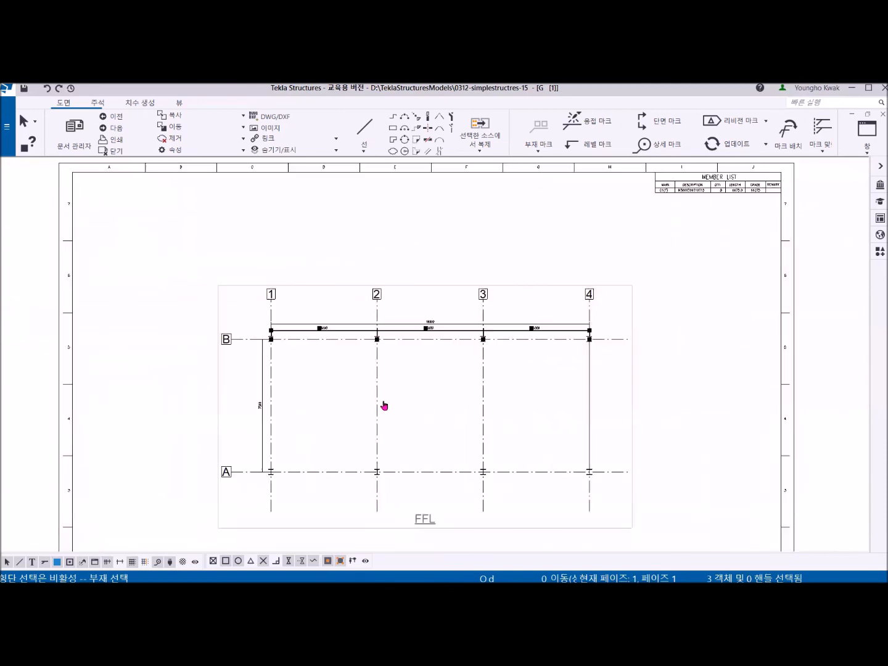
scroll(392, 373, "up", 8)
left_click(622, 306)
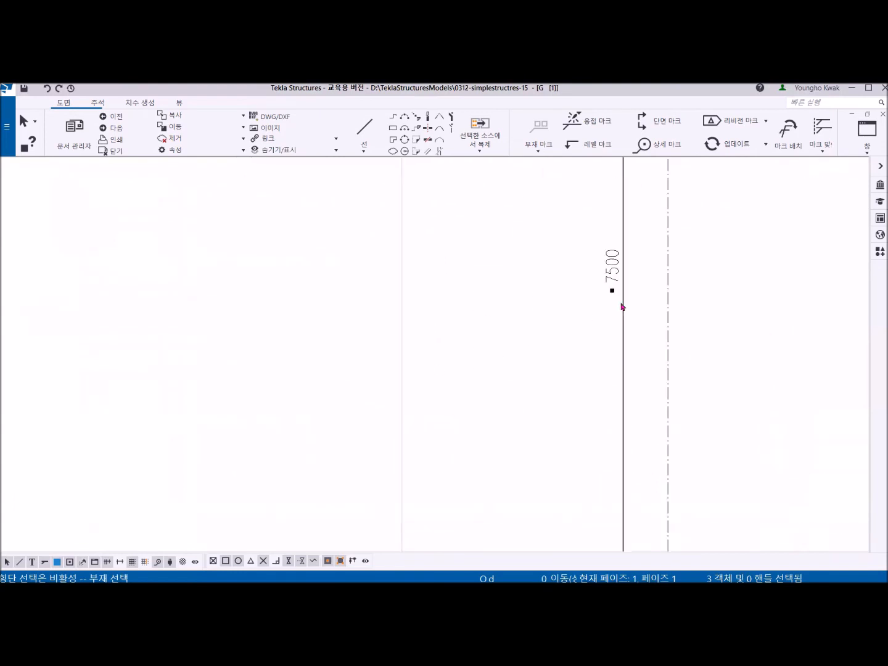
scroll(663, 344, "down", 3)
middle_click_drag(666, 346, 536, 446)
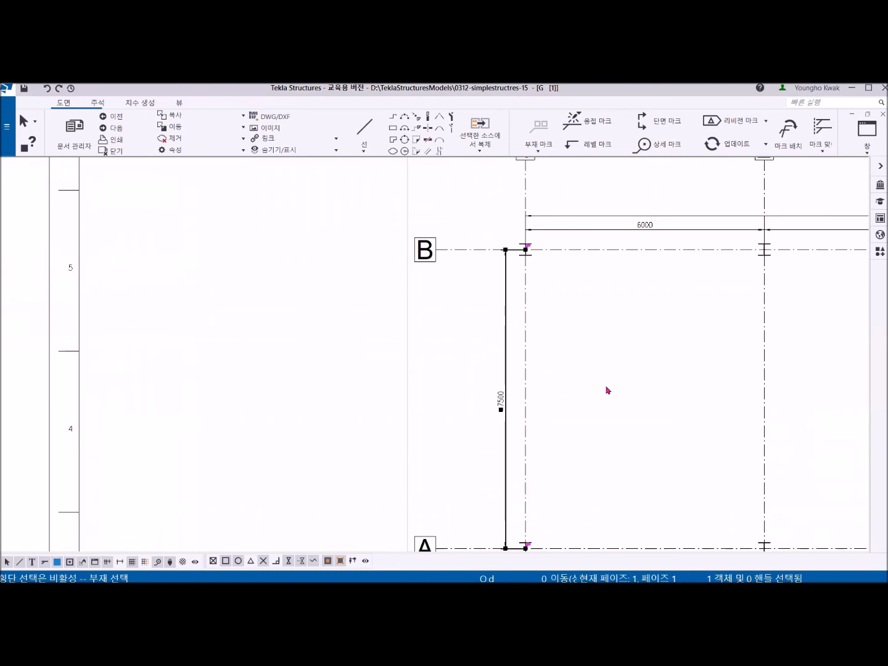
- Close the FFL drawing without keeping the drawing changes
scroll(616, 382, "down", 2)
middle_click_drag(638, 374, 430, 313)
middle_click_drag(518, 382, 489, 339)
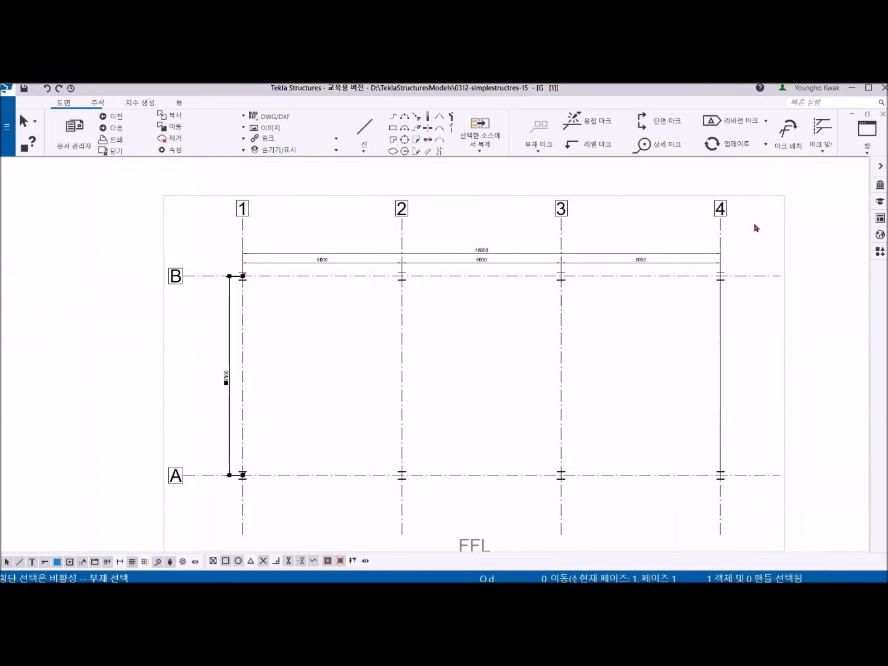
left_click(876, 116)
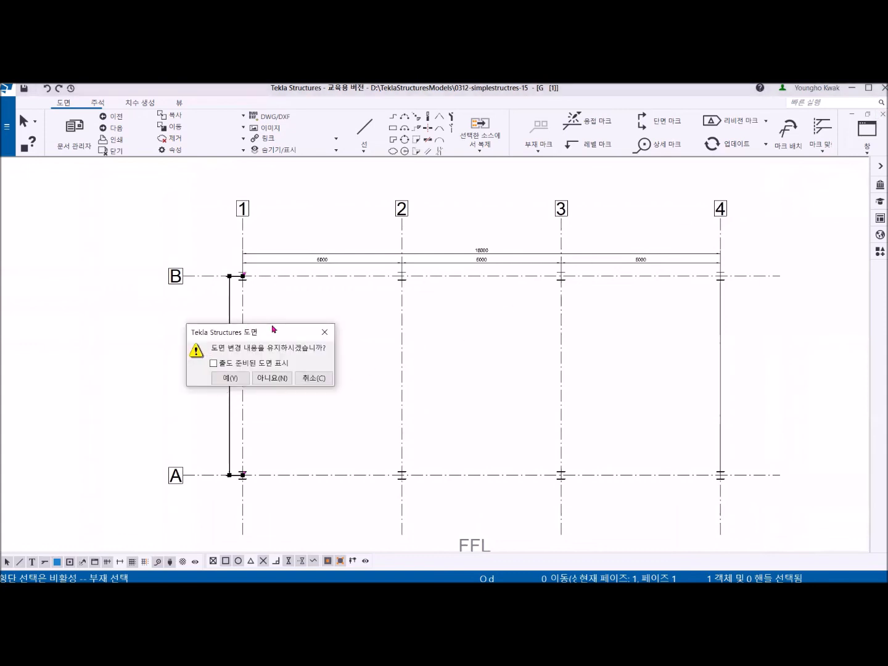
left_click(280, 381)
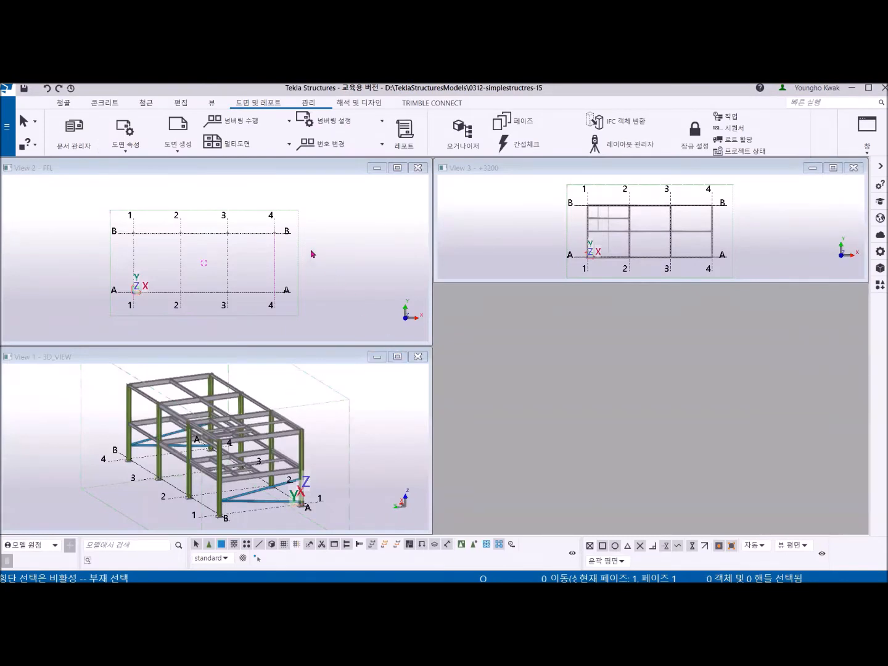
- Set the FFL model view's downward view depth to 300 and check the column base plates in the maximized view
left_click(397, 168)
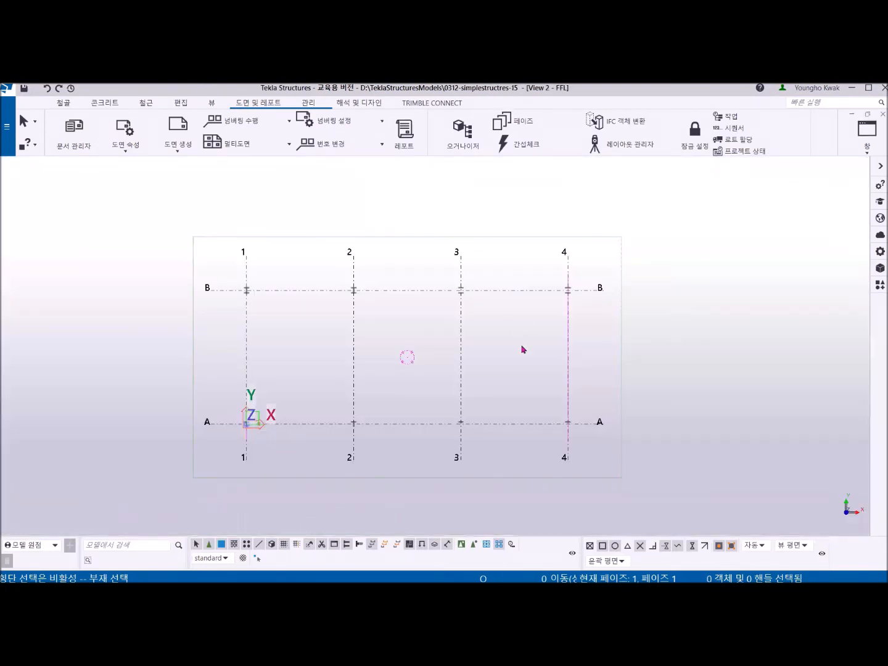
double_click(500, 196)
left_click_drag(426, 348, 378, 351)
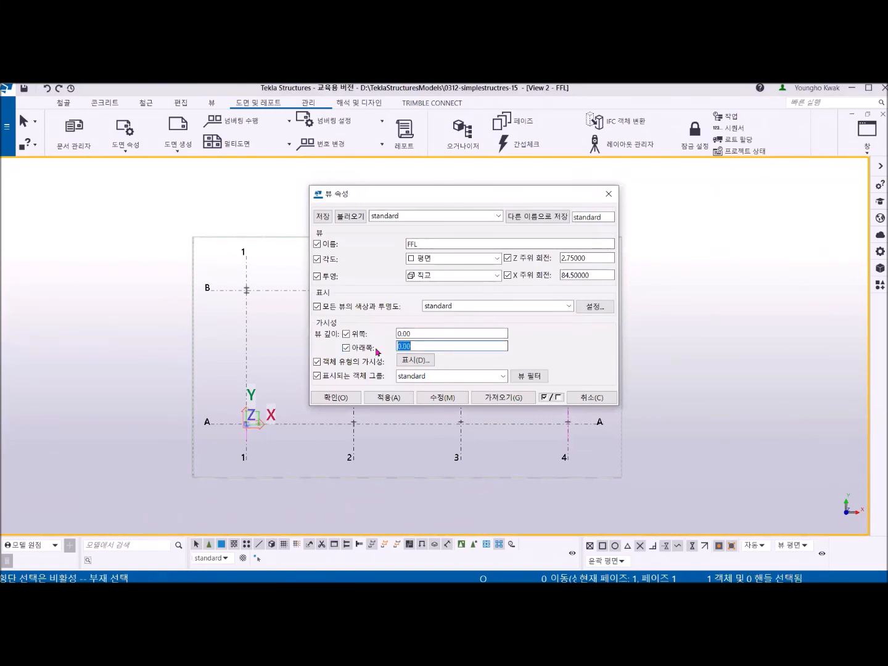
type("300")
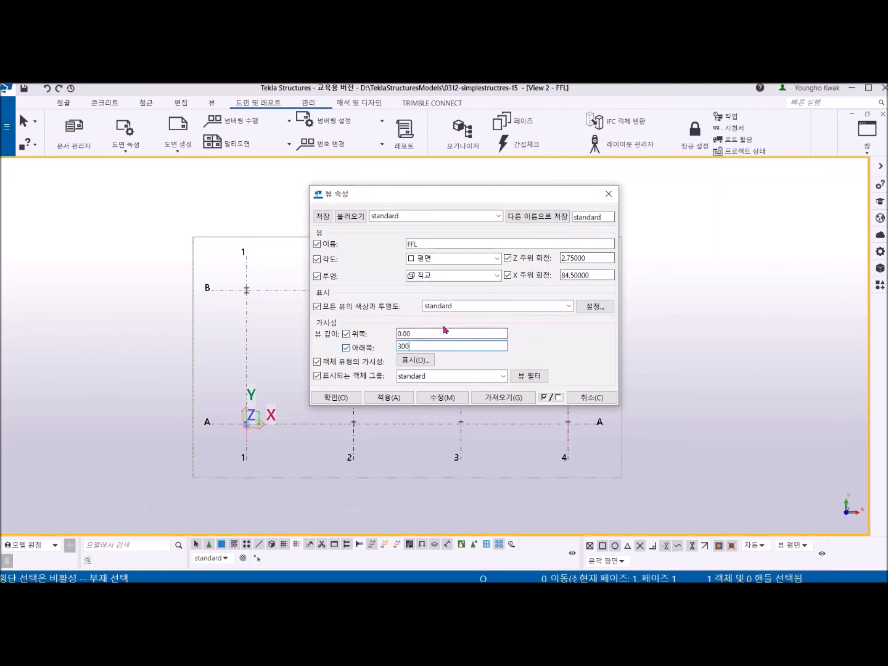
left_click(443, 397)
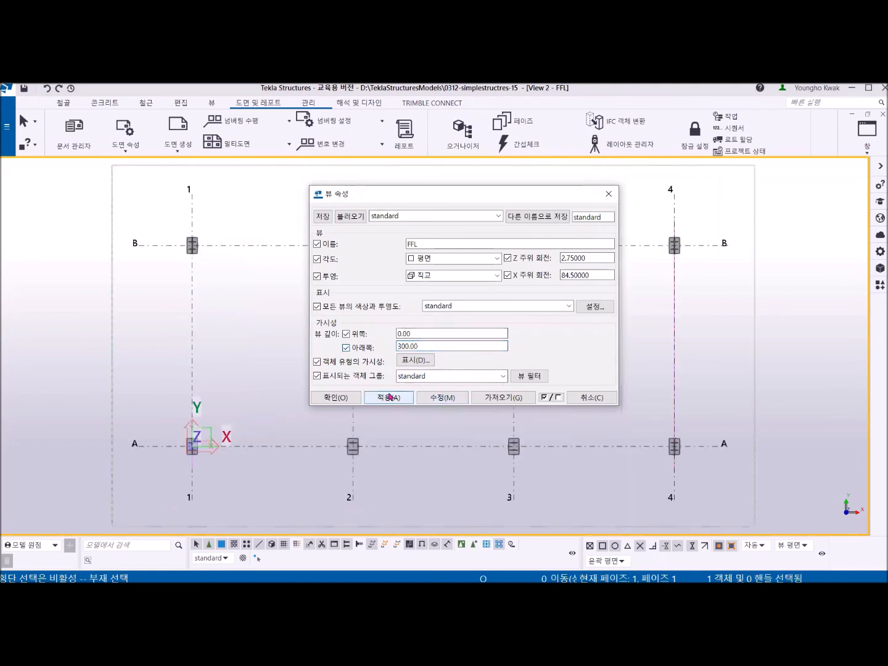
left_click(343, 398)
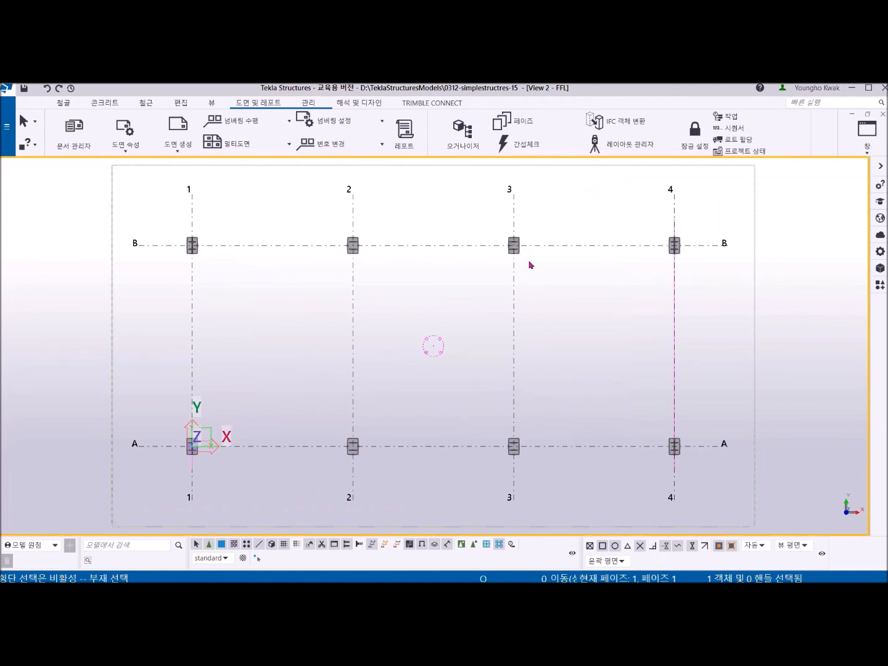
scroll(517, 252, "up", 3)
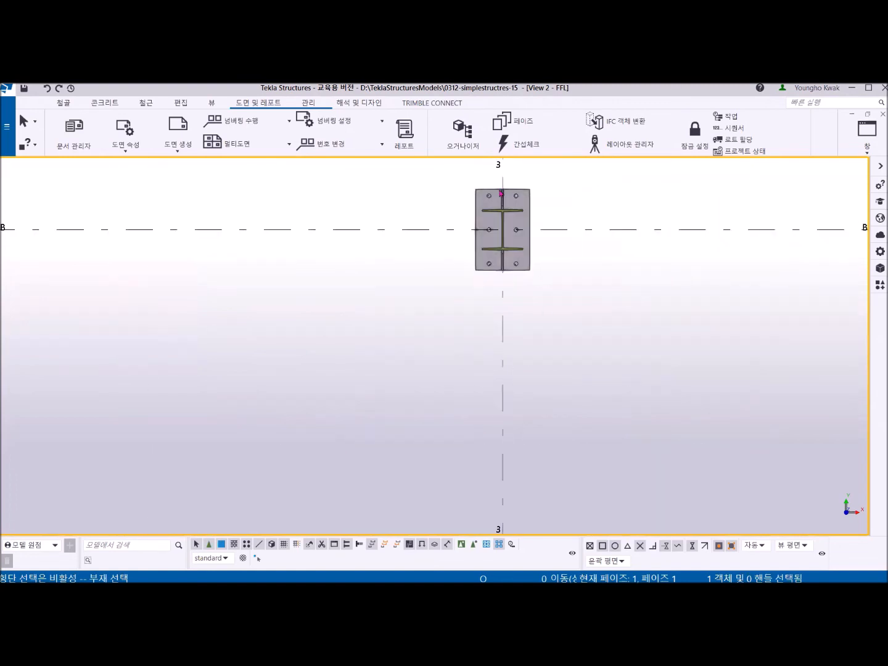
scroll(462, 247, "down", 5)
middle_click_drag(442, 290, 486, 300)
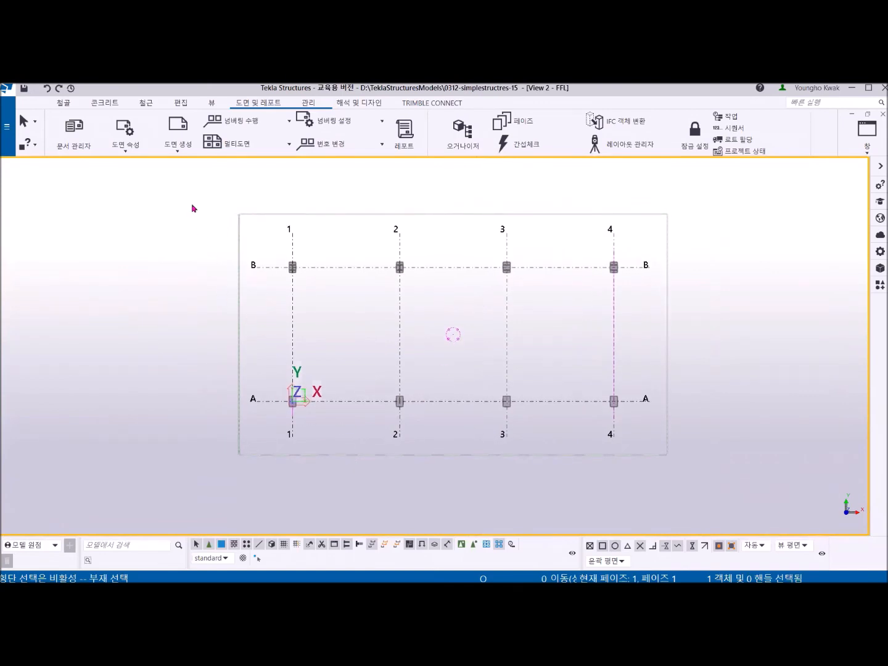
- Start a general arrangement drawing of the FFL view, set it to open on creation, and bring up its drawing properties
left_click(178, 152)
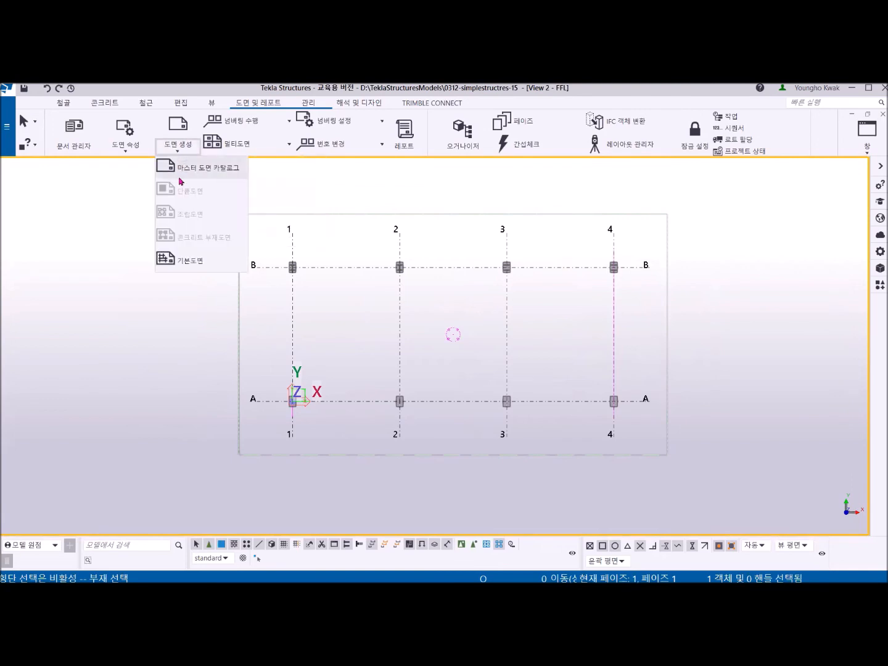
left_click(187, 261)
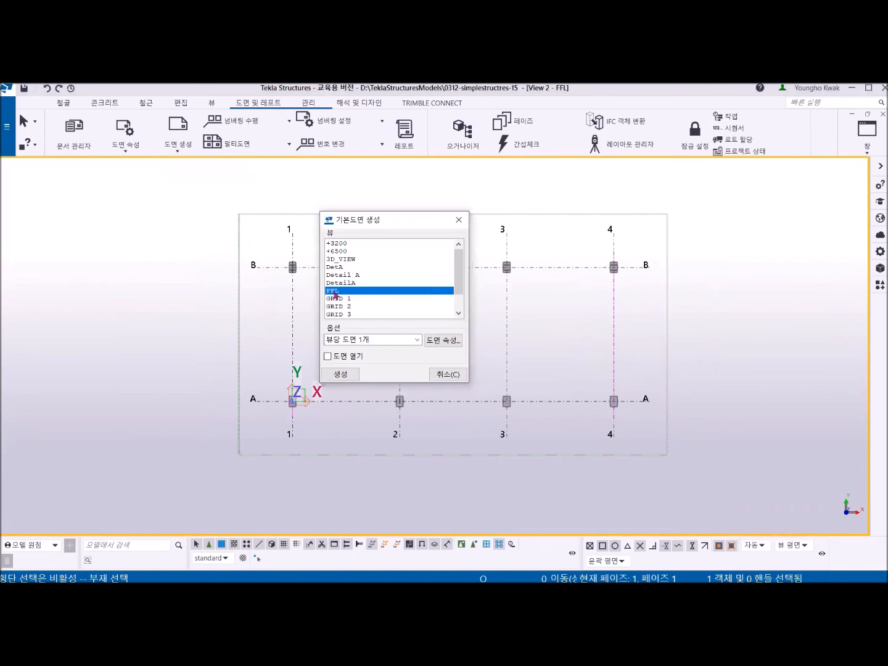
left_click(328, 356)
left_click(449, 342)
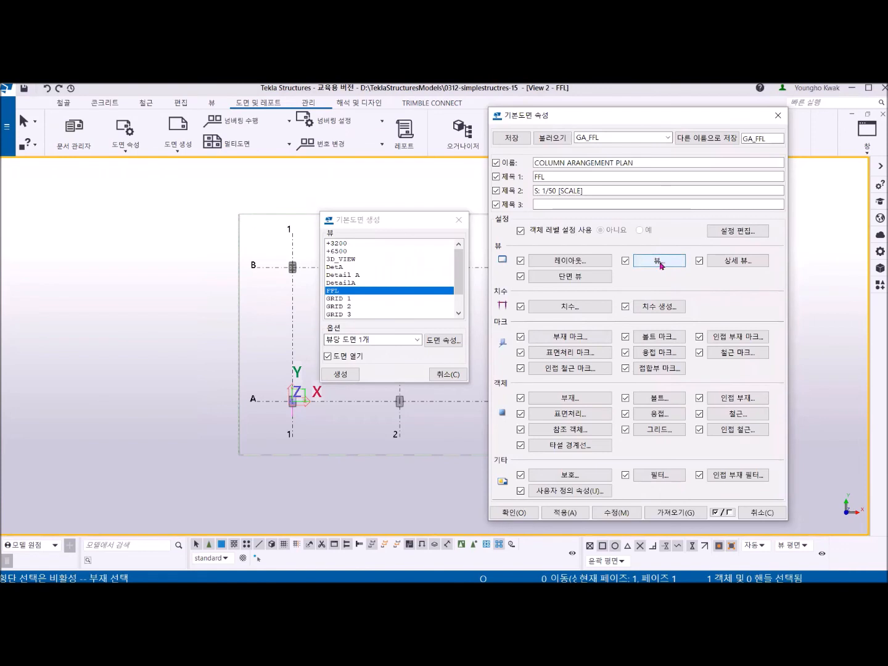
- Add the view name element (뷰 이름) to the A1 label in the drawing's view properties
left_click(660, 264)
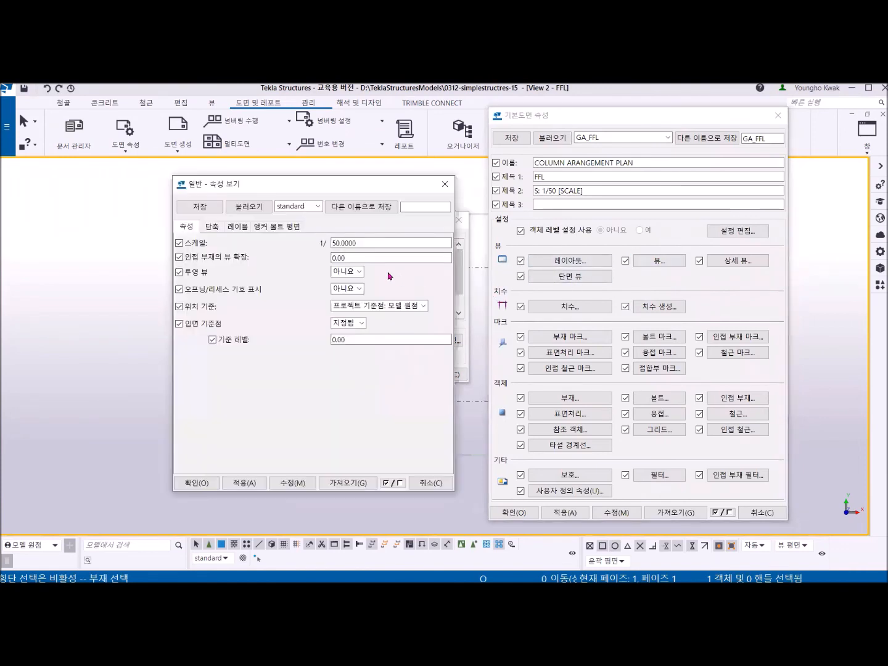
left_click(240, 228)
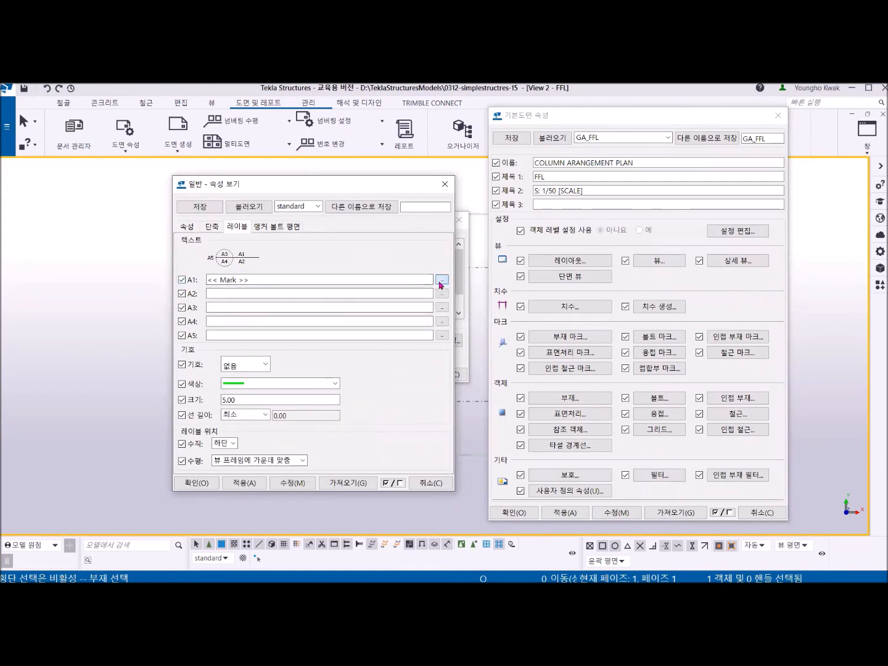
left_click(441, 280)
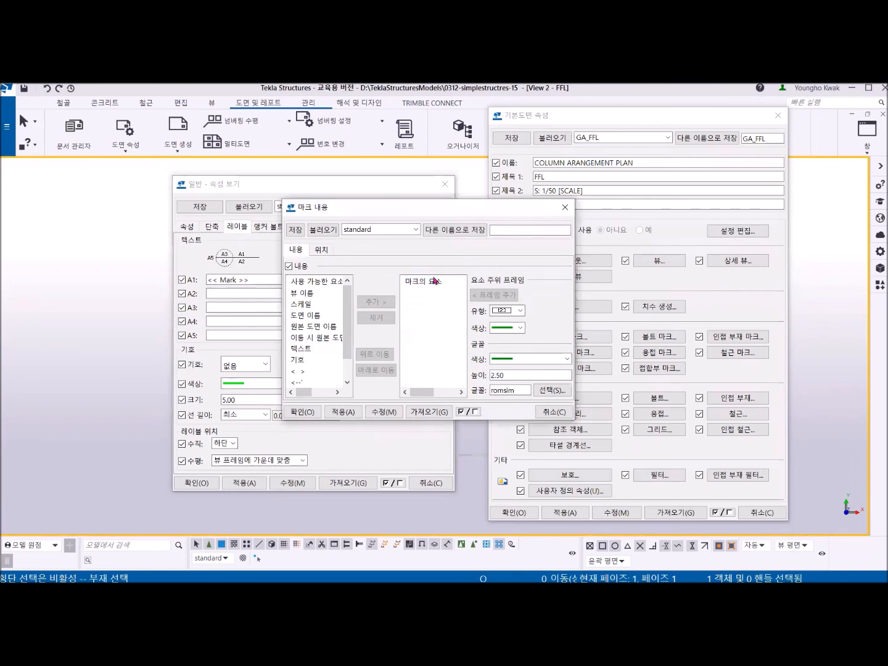
left_click(309, 294)
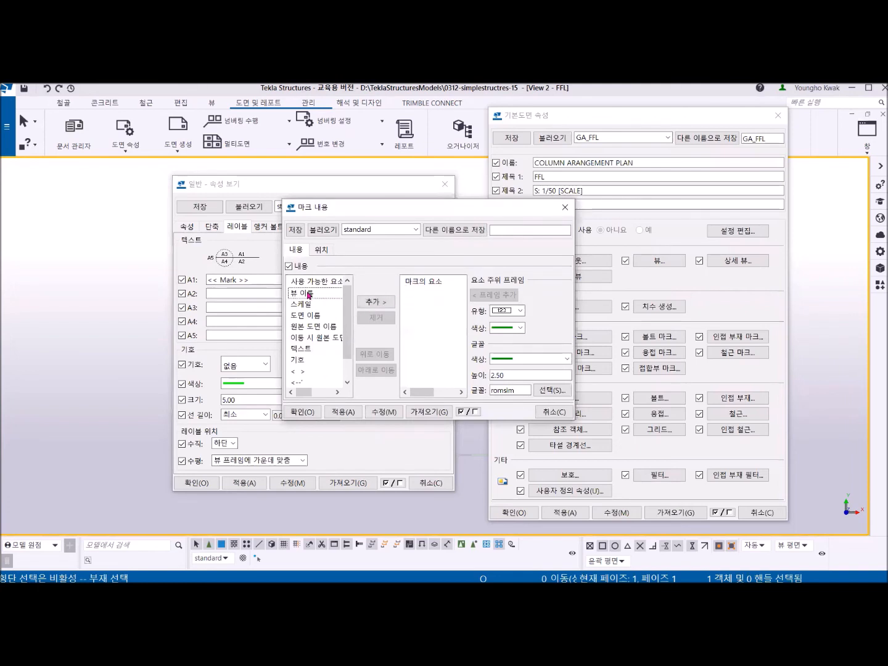
left_click(374, 302)
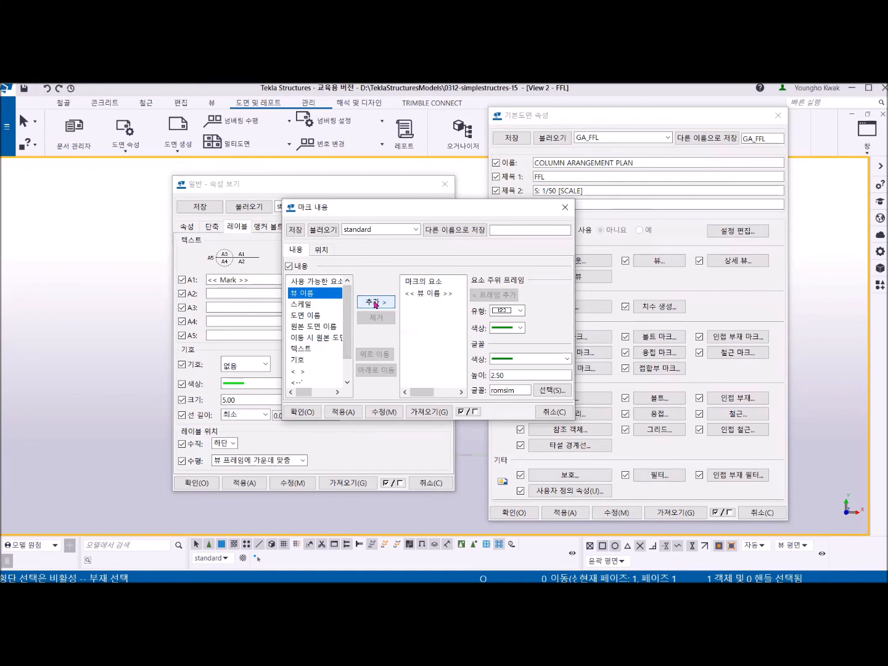
- Load the Arial1 setting for the A1 view name mark and apply the label to the drawing's view properties
left_click(416, 229)
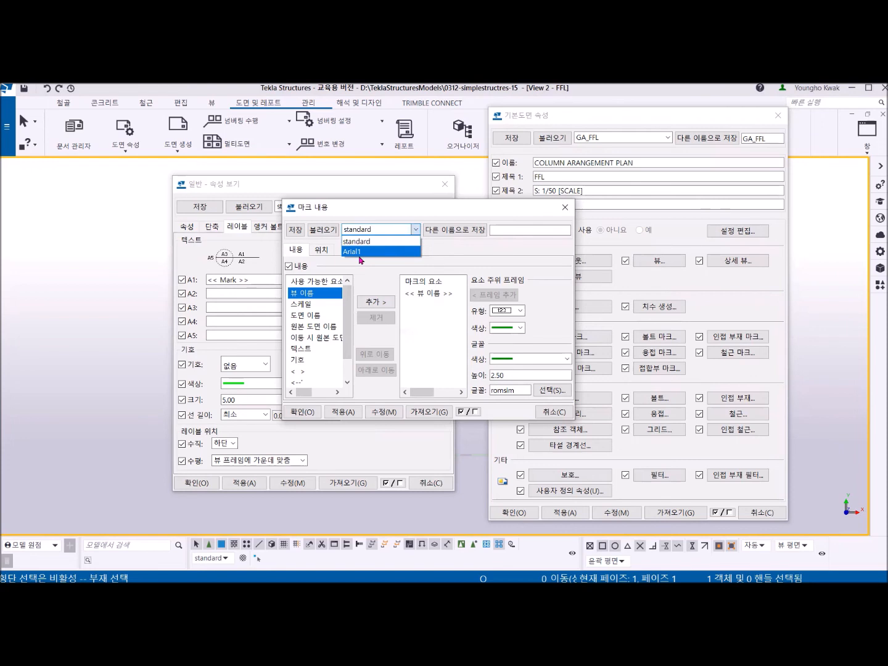
left_click(360, 251)
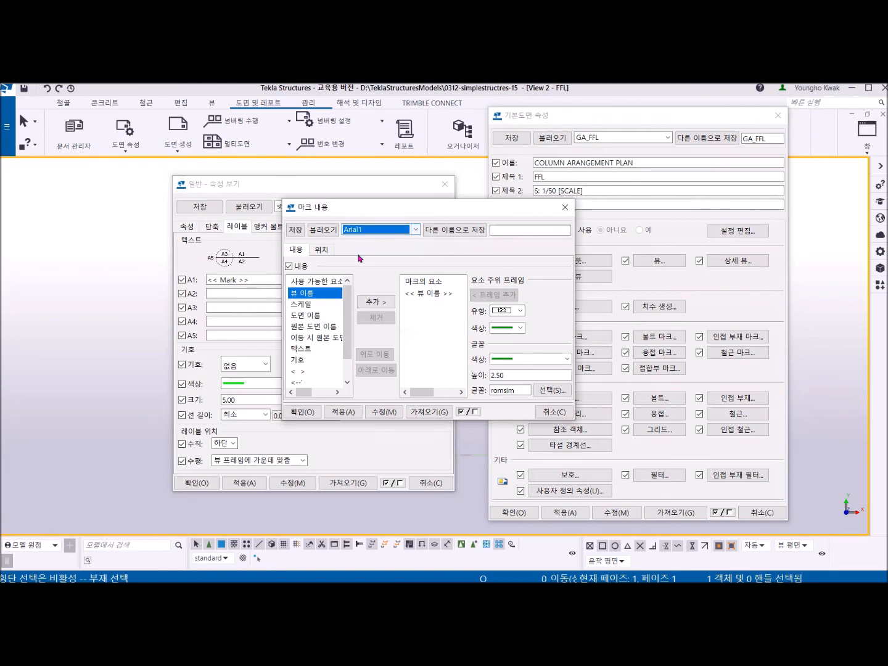
left_click(323, 229)
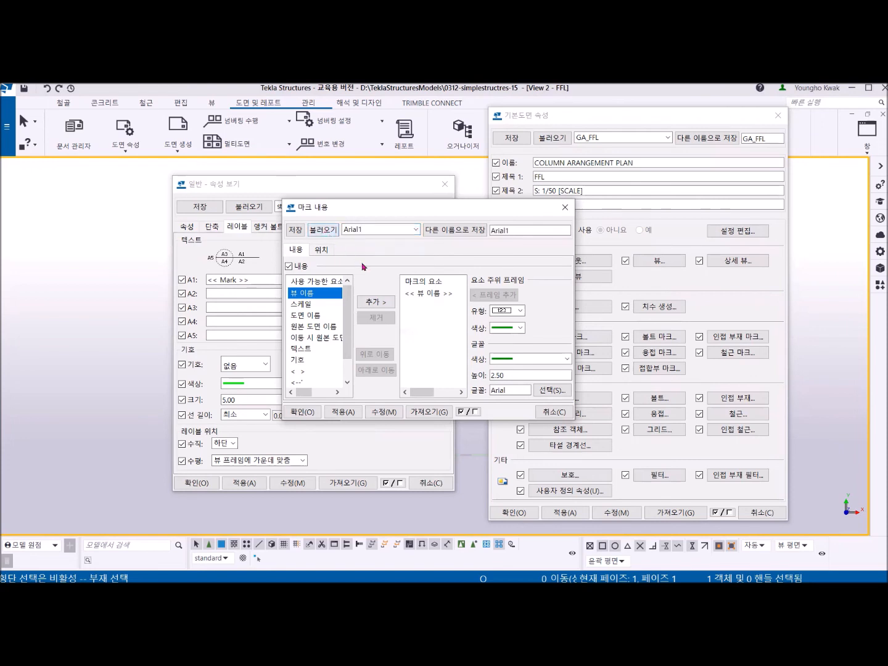
left_click(419, 295)
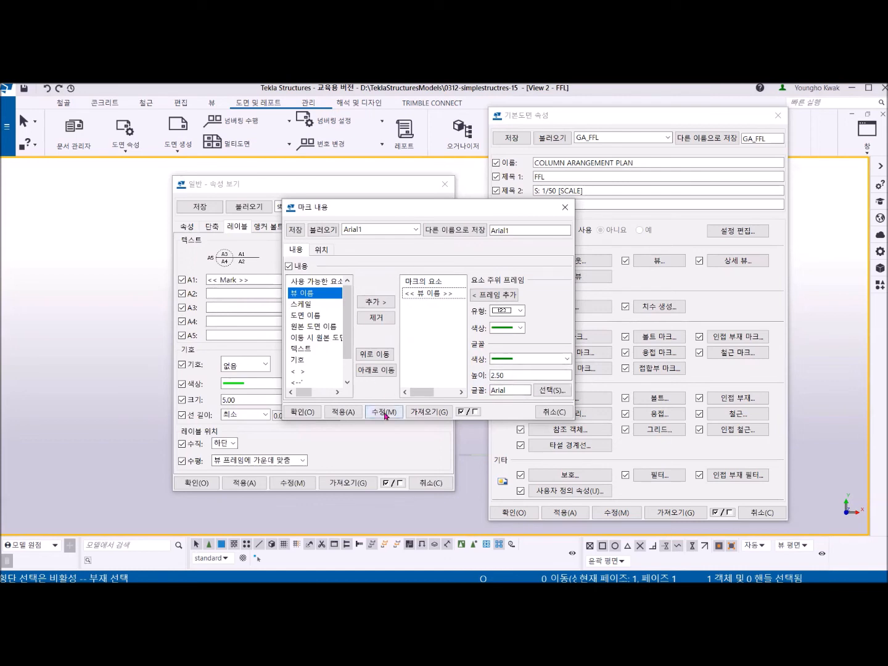
left_click(379, 413)
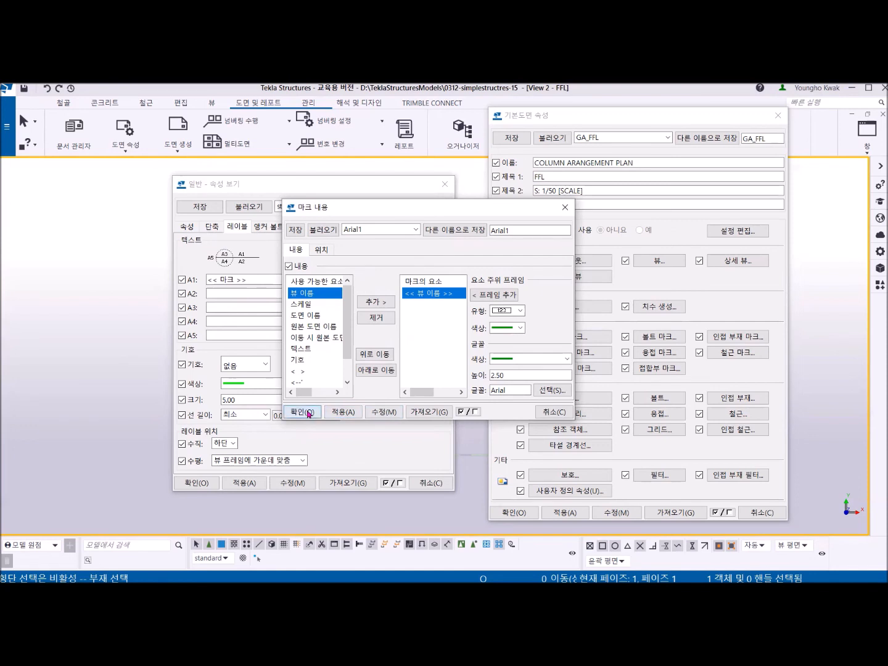
left_click(300, 411)
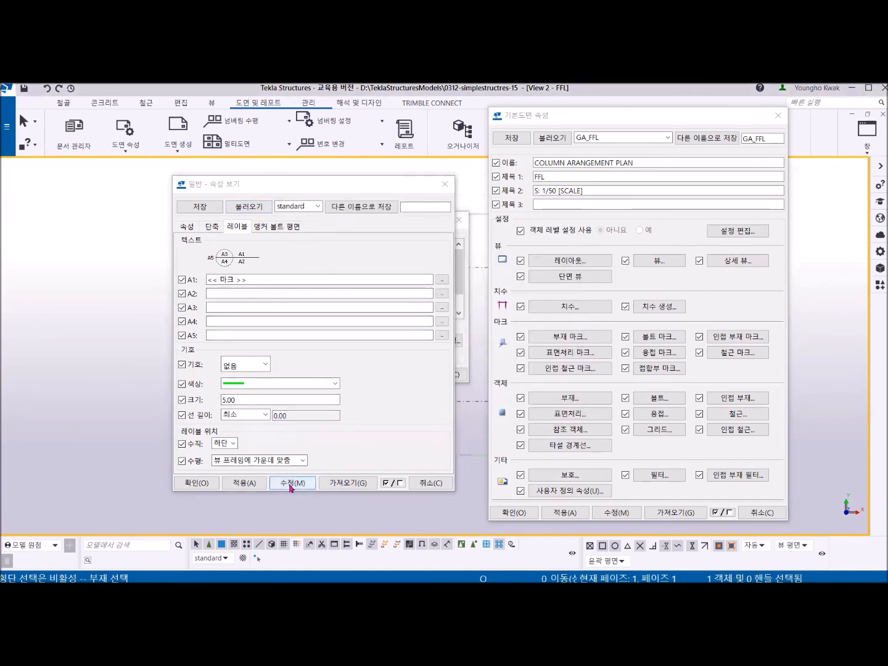
left_click(291, 483)
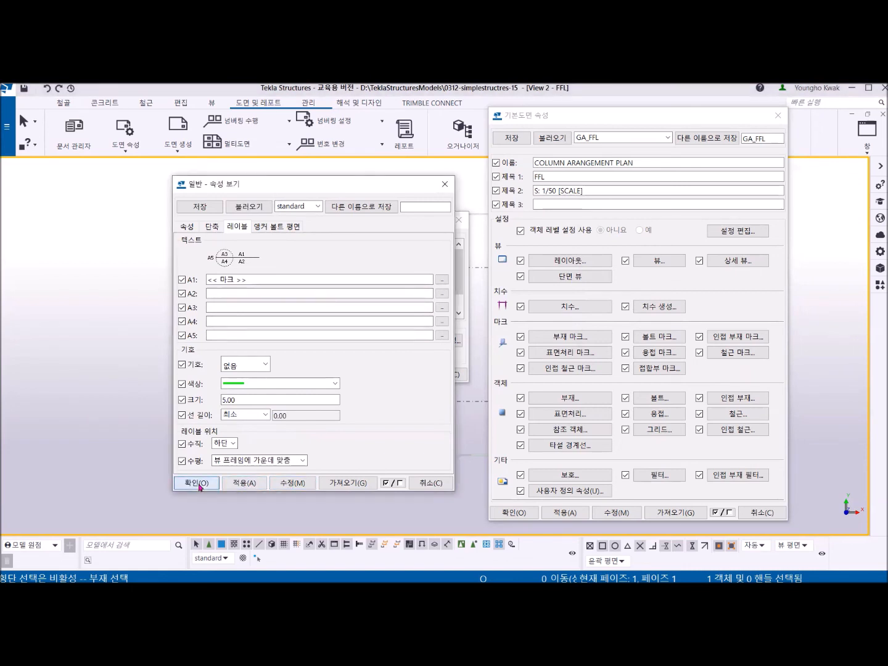
left_click(200, 483)
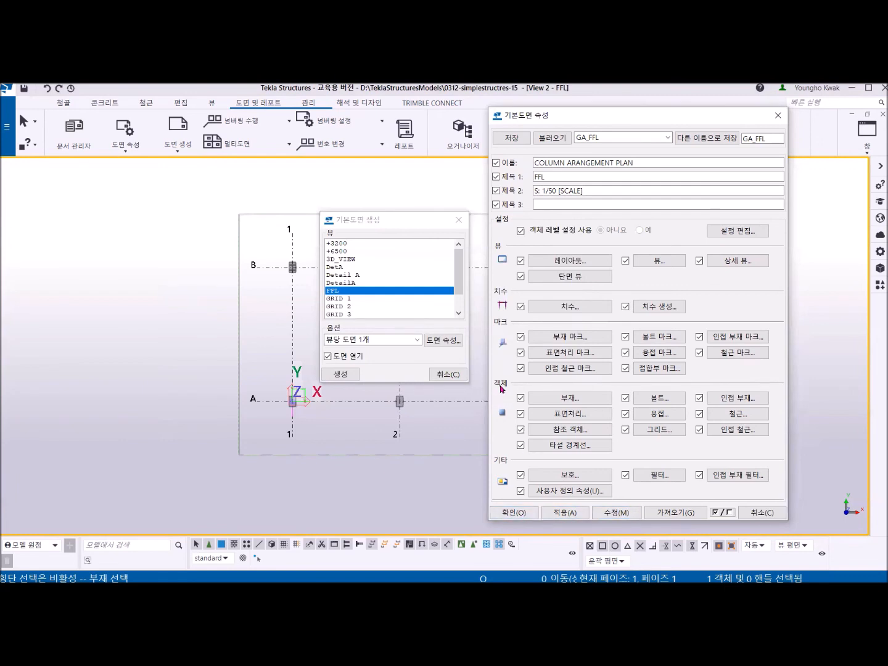
- Set the bolt visibility for main parts to shown (표시) in the drawing's bolt properties and apply it
left_click(659, 402)
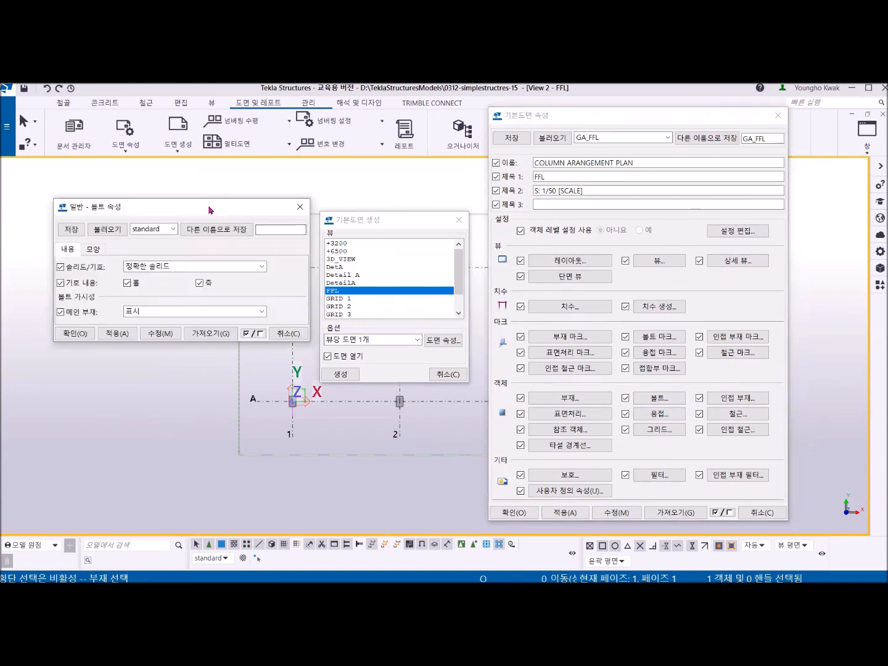
left_click_drag(210, 209, 427, 232)
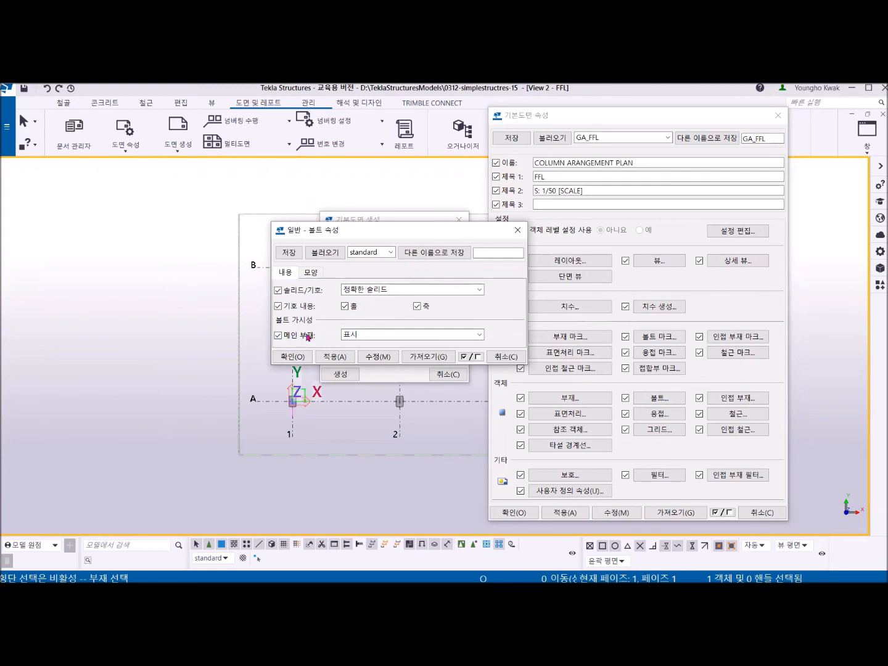
left_click(479, 334)
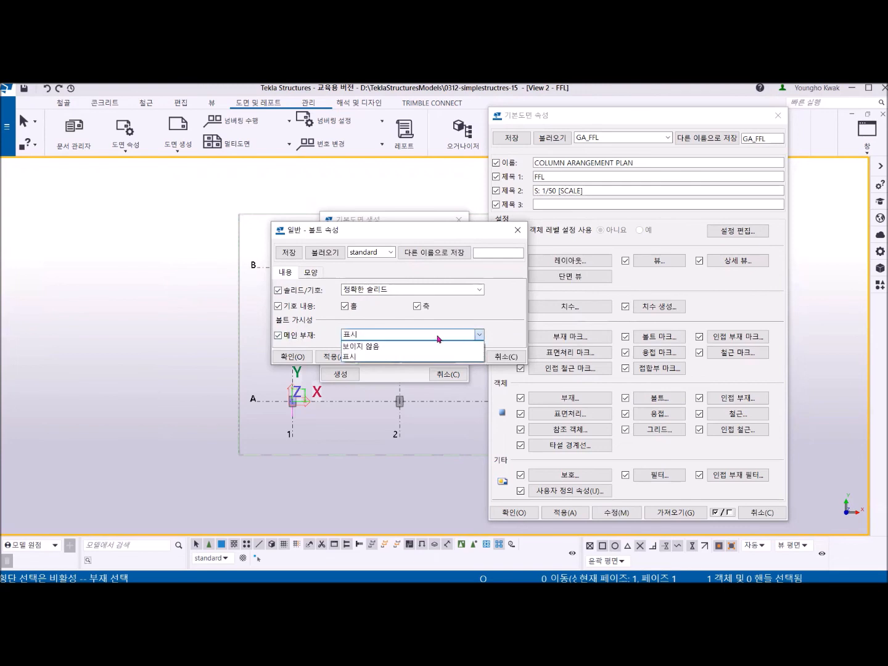
left_click(369, 356)
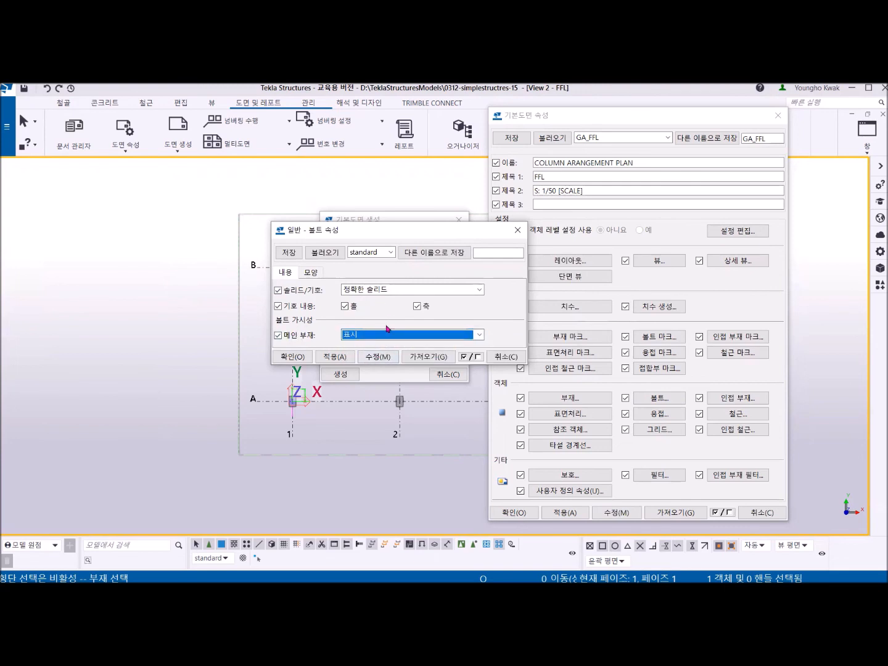
left_click(377, 357)
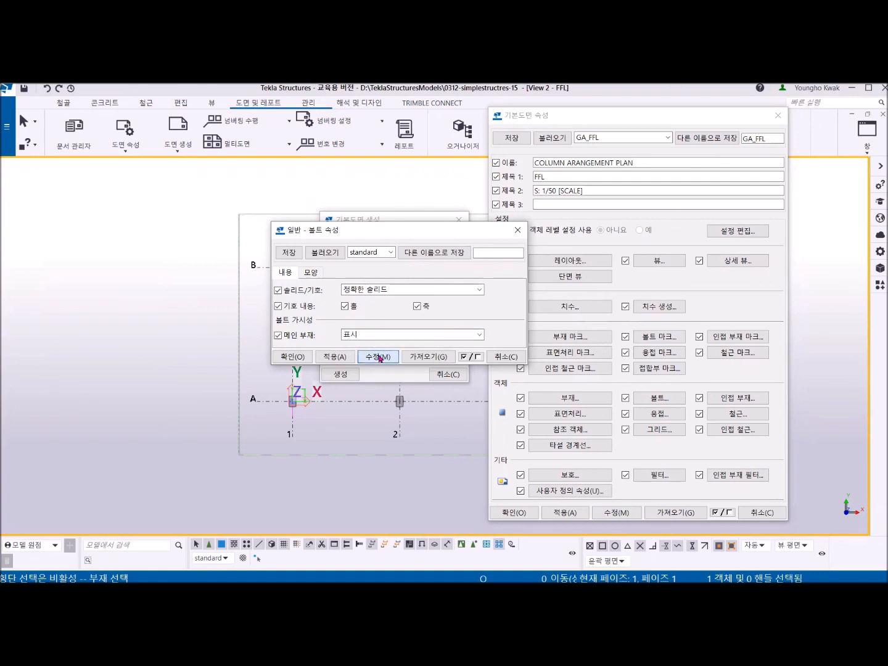
left_click(293, 357)
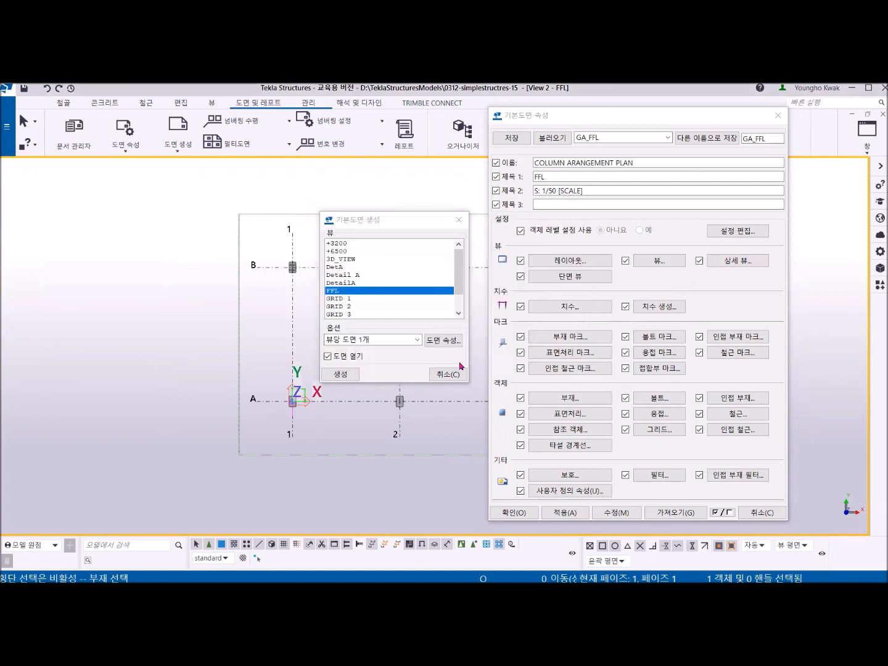
- Save the drawing properties under GA_FFL, apply them, and create the FFL general arrangement drawing
left_click(514, 138)
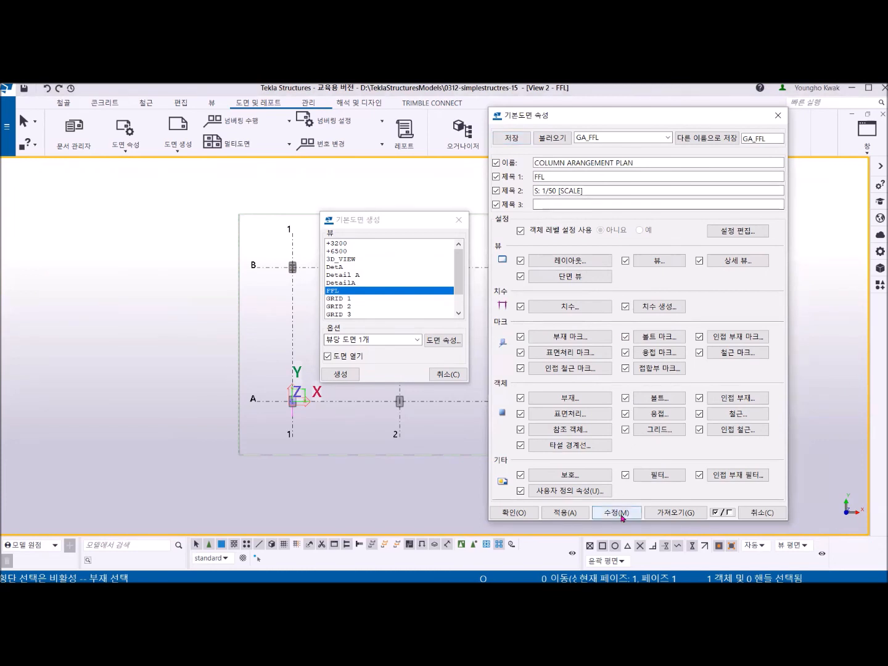
left_click(566, 514)
left_click(519, 515)
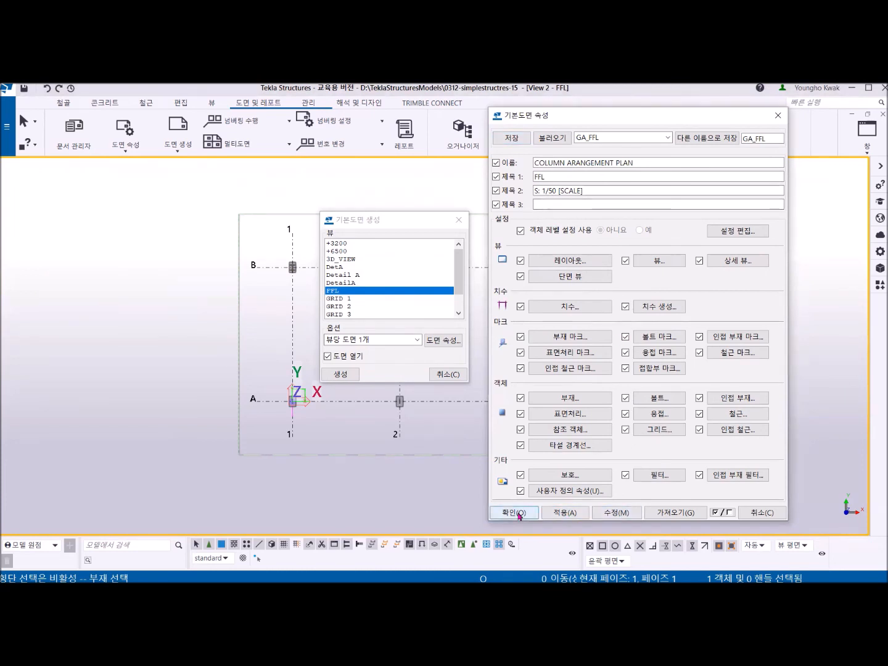
left_click(340, 374)
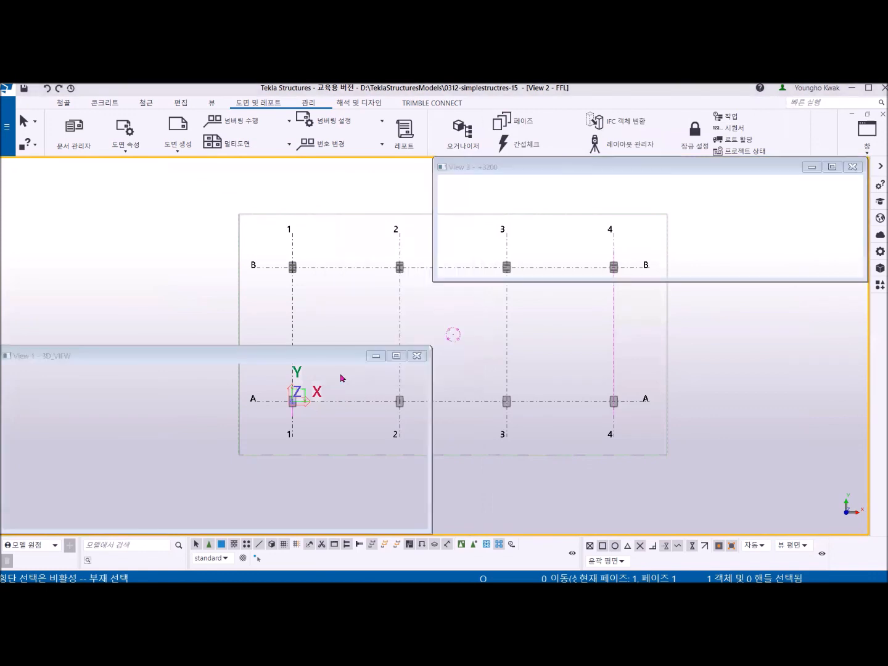
- Examine the FFL view label and the bolt holes in a column base plate of the new drawing
scroll(388, 423, "up", 3)
scroll(438, 429, "up", 5)
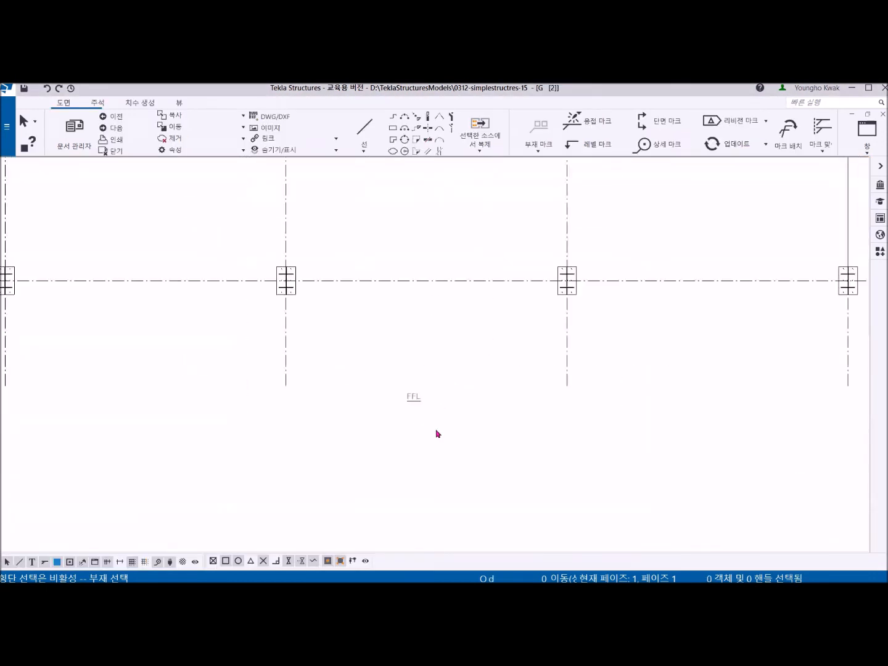
scroll(408, 312, "down", 6)
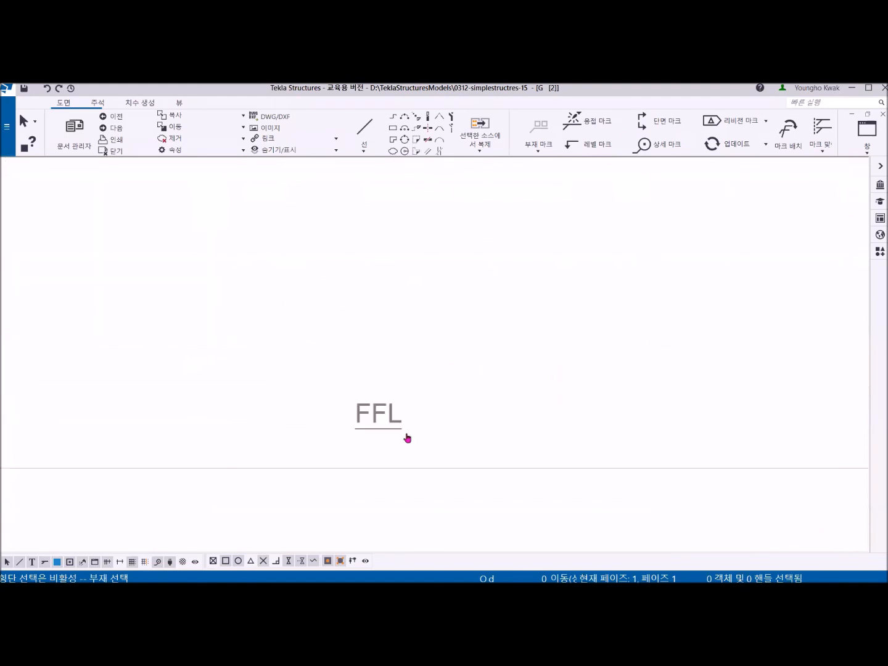
middle_click_drag(502, 275, 468, 372)
scroll(592, 345, "up", 4)
middle_click_drag(682, 272, 371, 349)
scroll(498, 331, "up", 1)
left_click(518, 275)
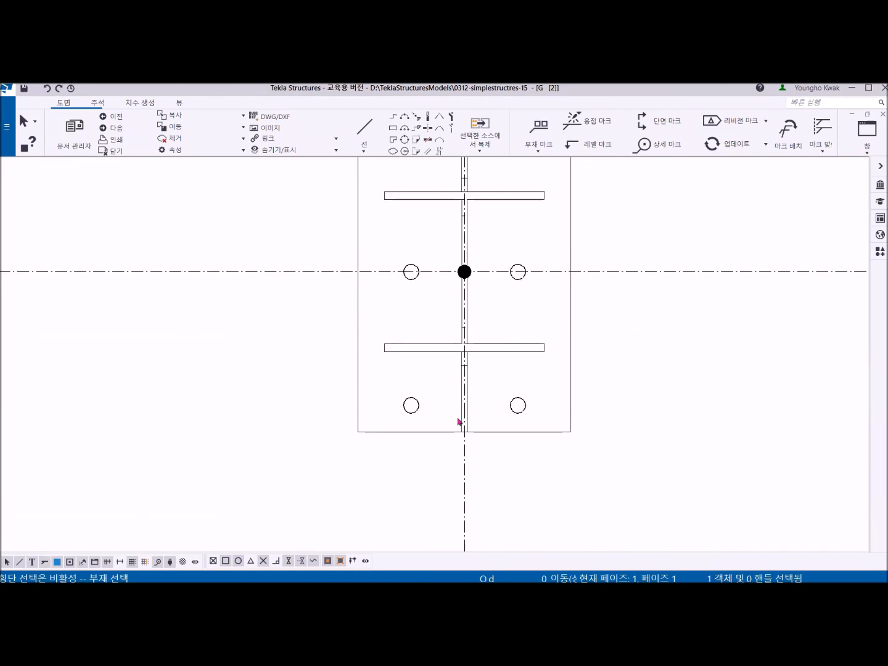
- Examine the FFL drawing's base plates, grid labels and dimensions, and the overall sheet layout
scroll(463, 311, "down", 5)
scroll(469, 379, "down", 5)
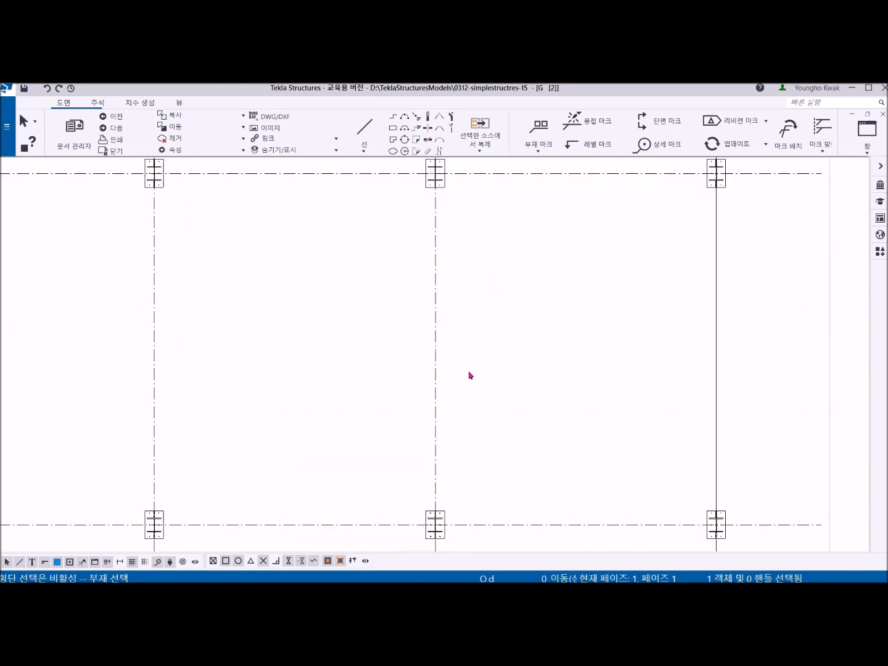
scroll(456, 240, "up", 6)
scroll(562, 296, "down", 3)
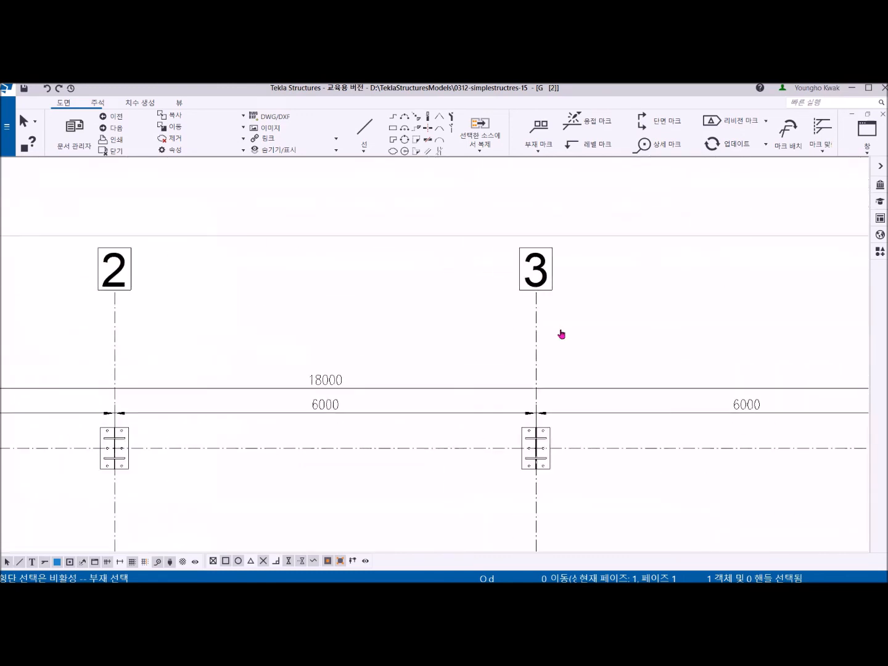
scroll(239, 313, "down", 2)
middle_click_drag(240, 313, 500, 285)
scroll(258, 392, "up", 2)
scroll(411, 412, "down", 2)
scroll(333, 390, "down", 4)
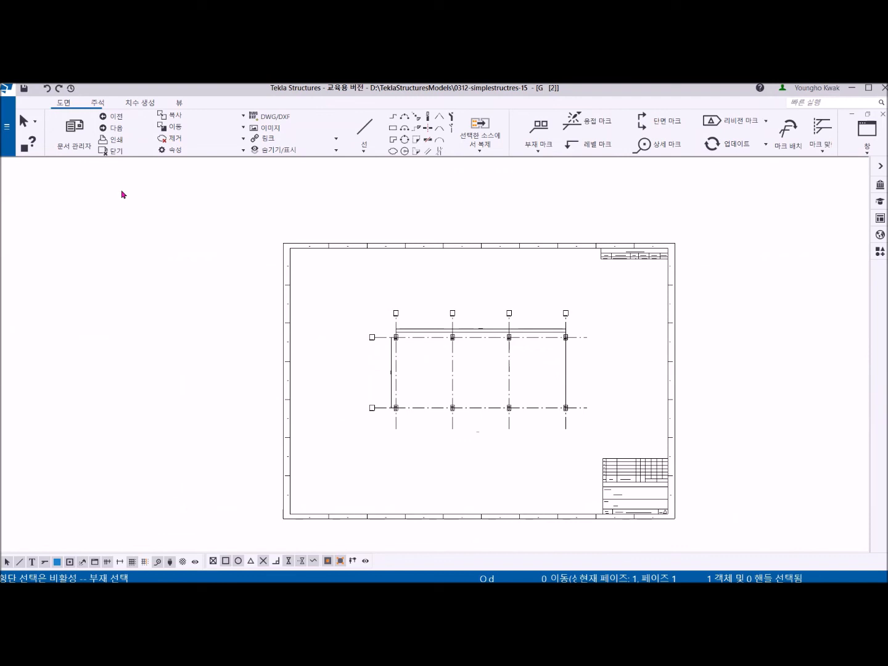
- Close the open FFL drawing and delete the earlier COLUMN ARANGEMENT PLAN drawing, mark [1], from the document list
left_click(75, 131)
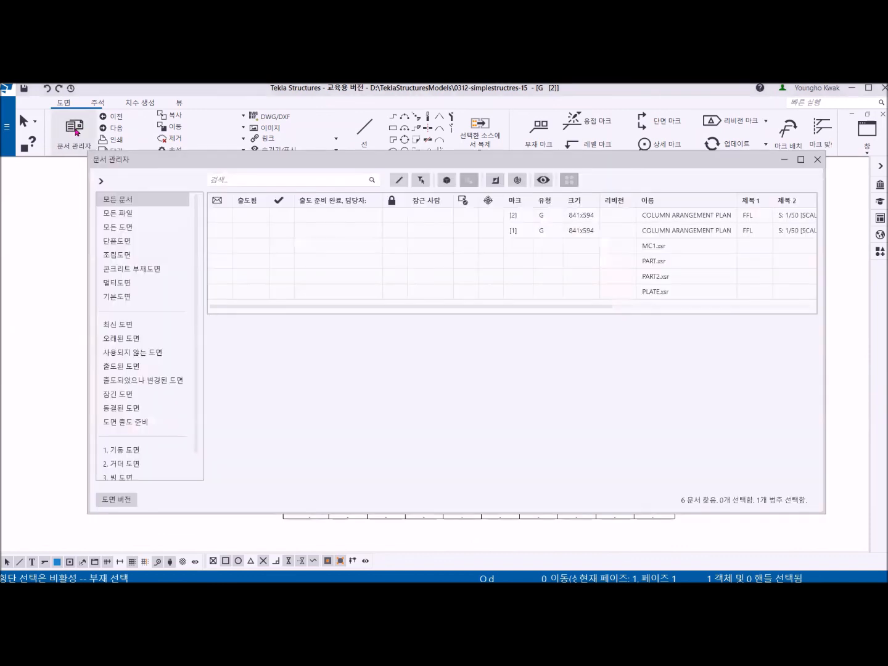
left_click(548, 235)
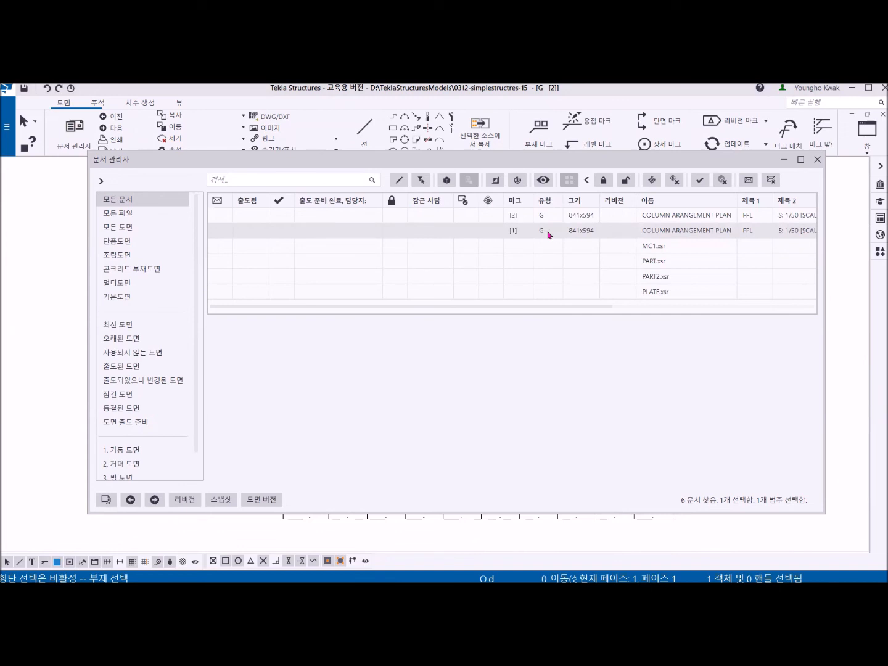
right_click(548, 234)
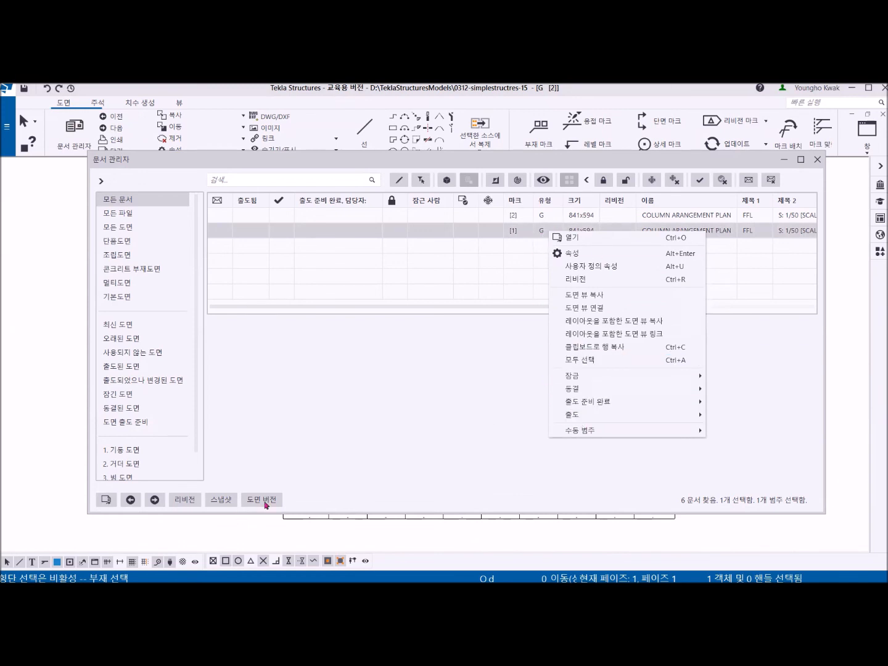
left_click(816, 160)
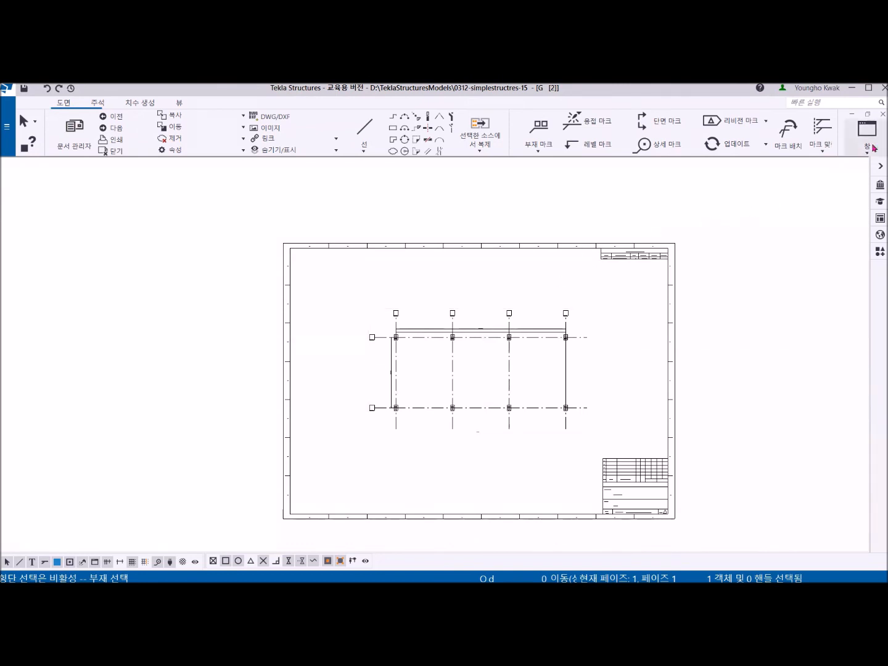
left_click(881, 114)
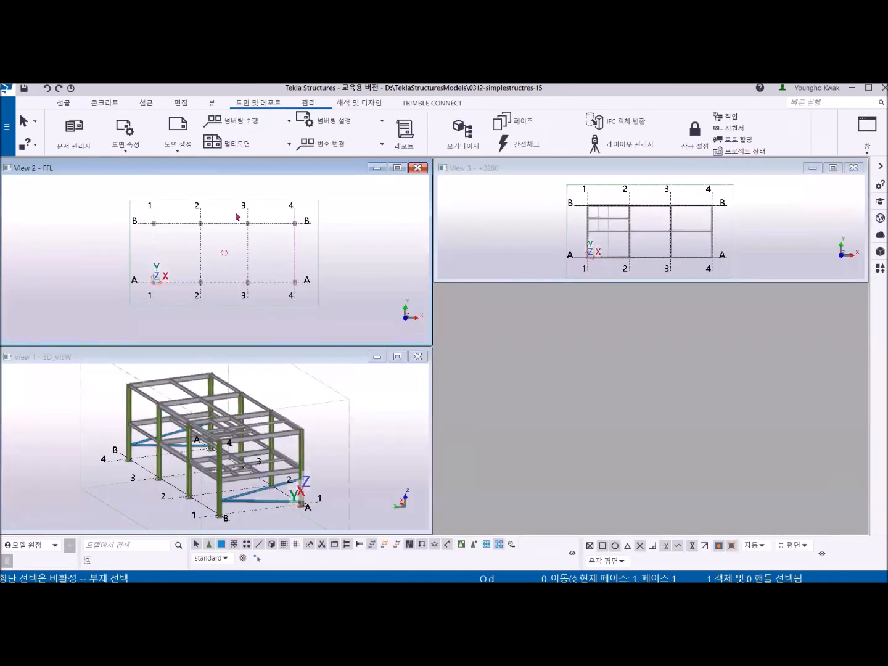
left_click(72, 131)
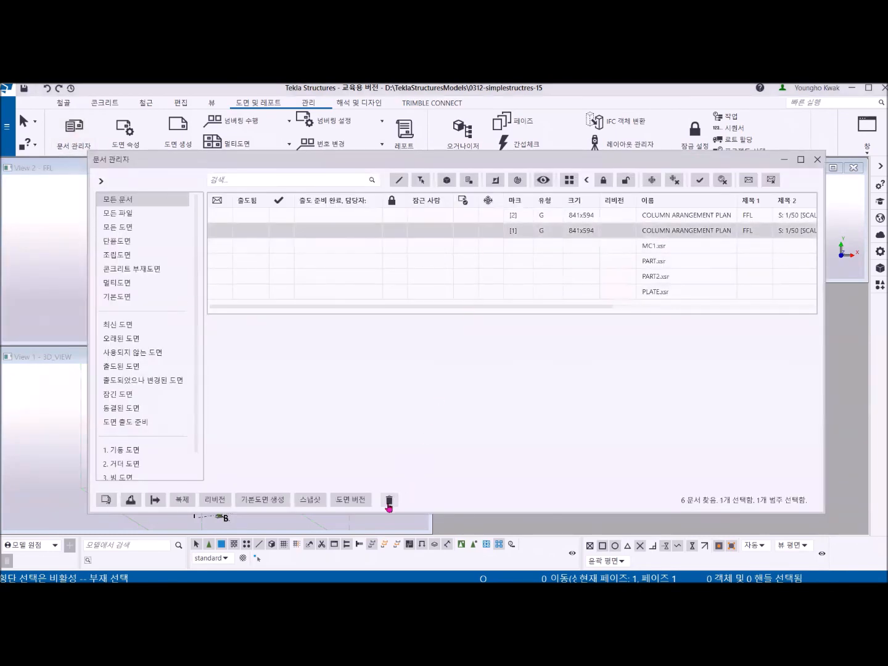
left_click(388, 500)
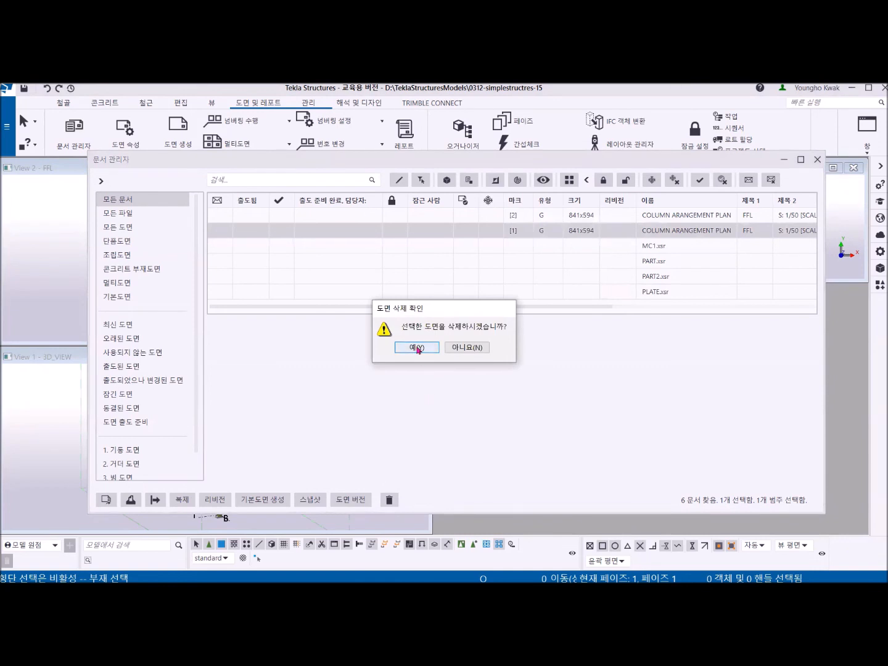
left_click(416, 347)
left_click(817, 159)
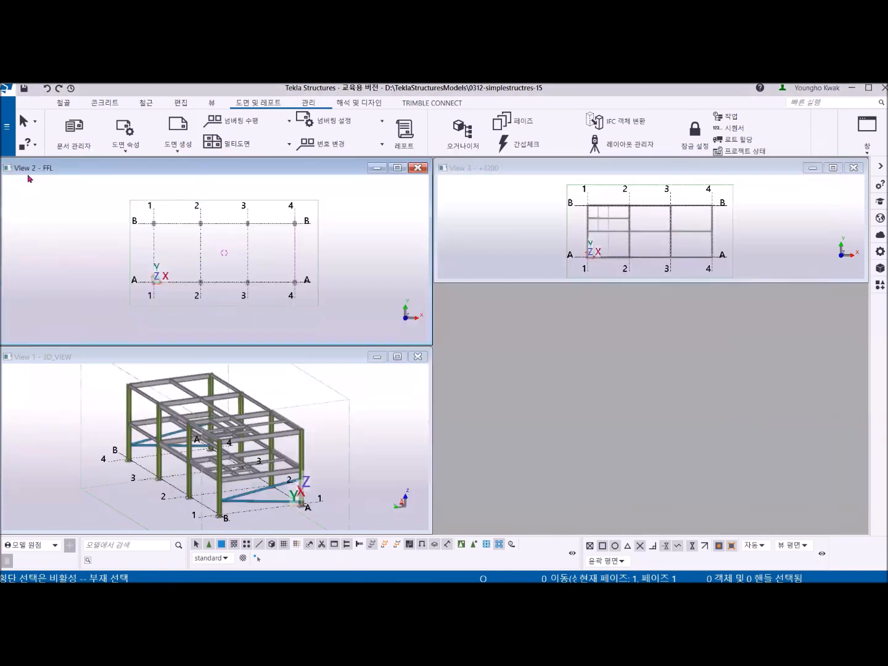
- Search all advanced option categories for "background" and set the black drawing background option to TRUE
left_click(6, 126)
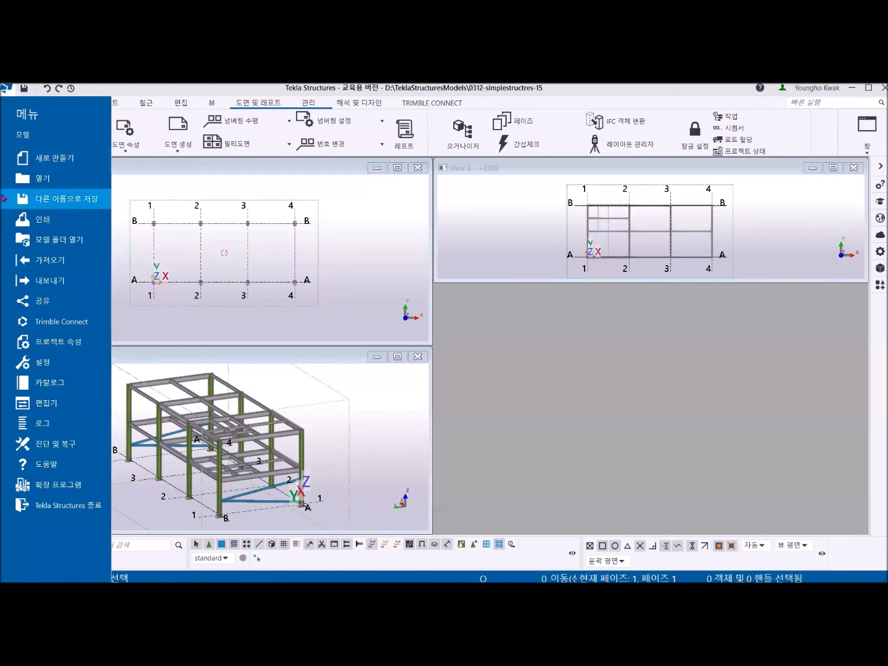
left_click(47, 363)
left_click(178, 158)
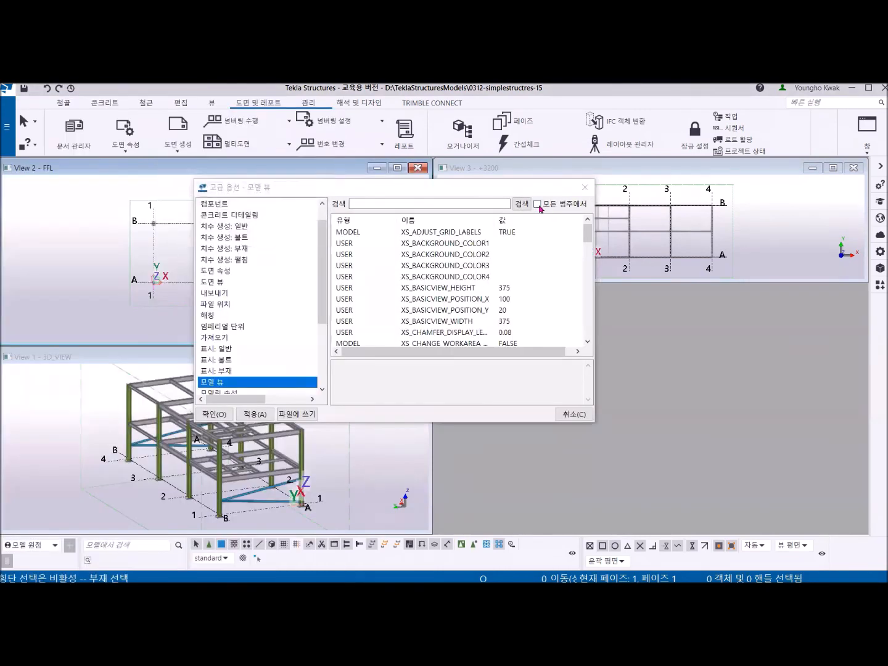
left_click(537, 204)
left_click(471, 202)
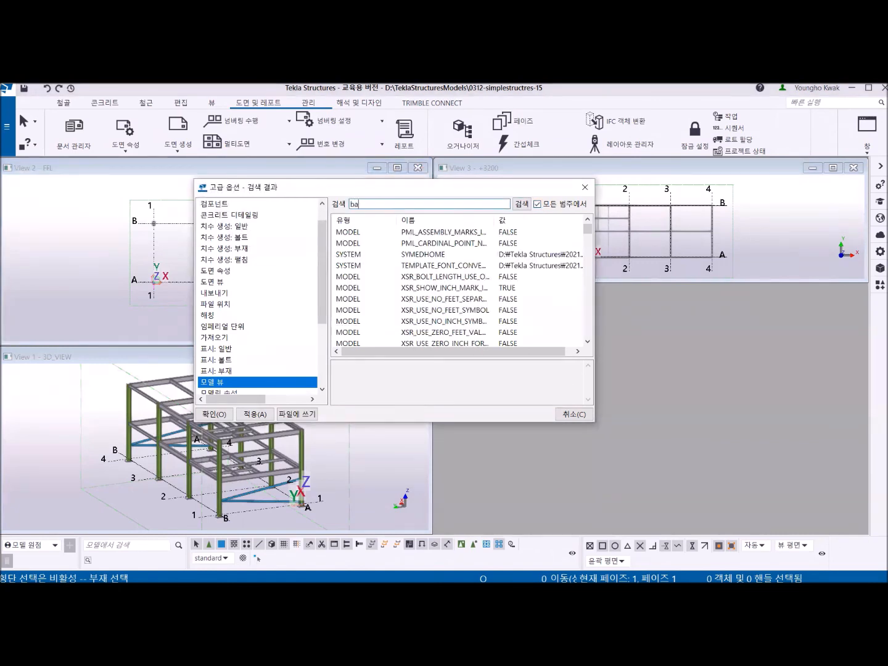
type("background")
left_click(522, 204)
left_click(519, 277)
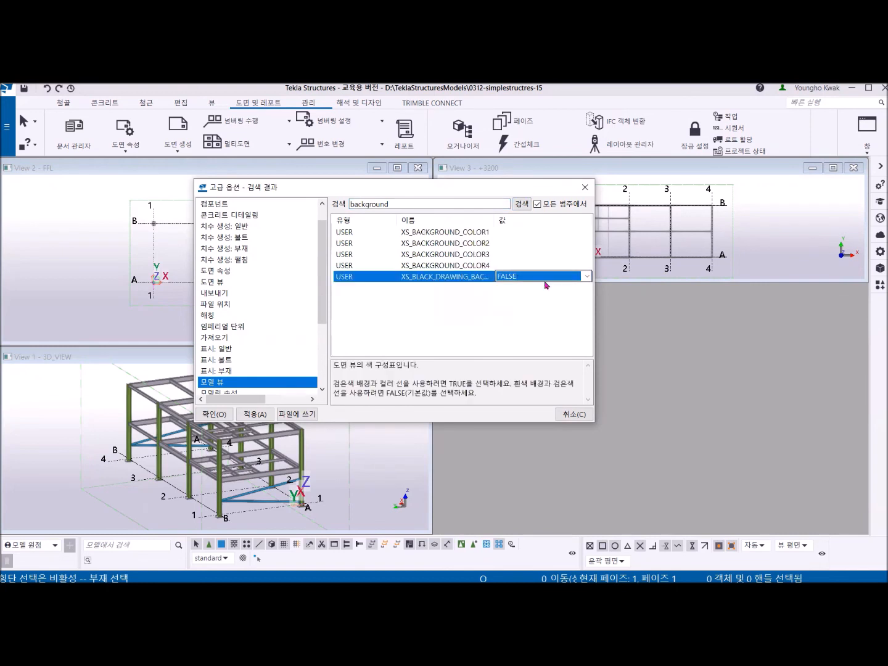
left_click(586, 277)
left_click(514, 299)
left_click(256, 413)
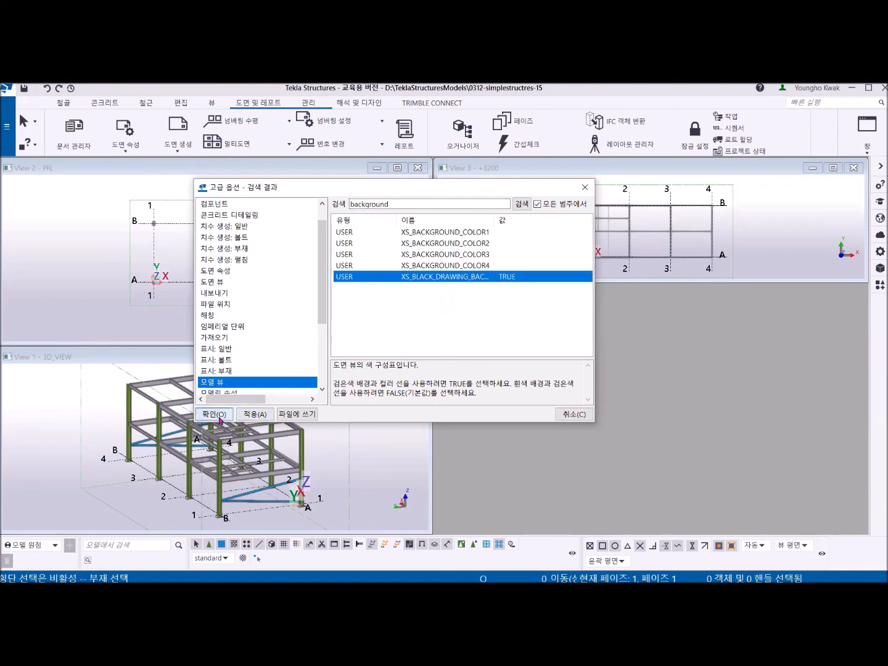
left_click(217, 414)
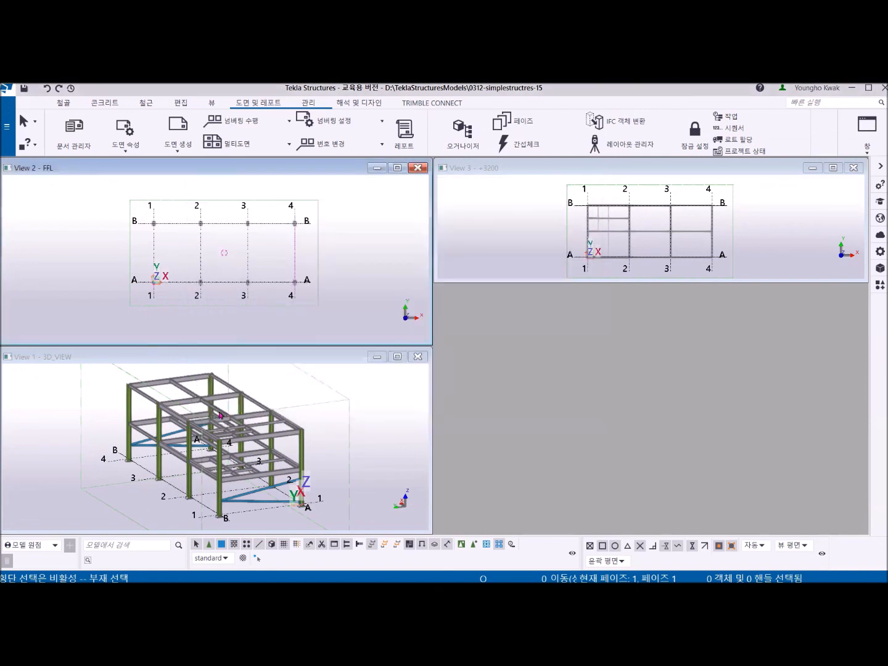
- Reopen the COLUMN ARANGEMENT PLAN drawing for FFL from the document list
left_click(75, 132)
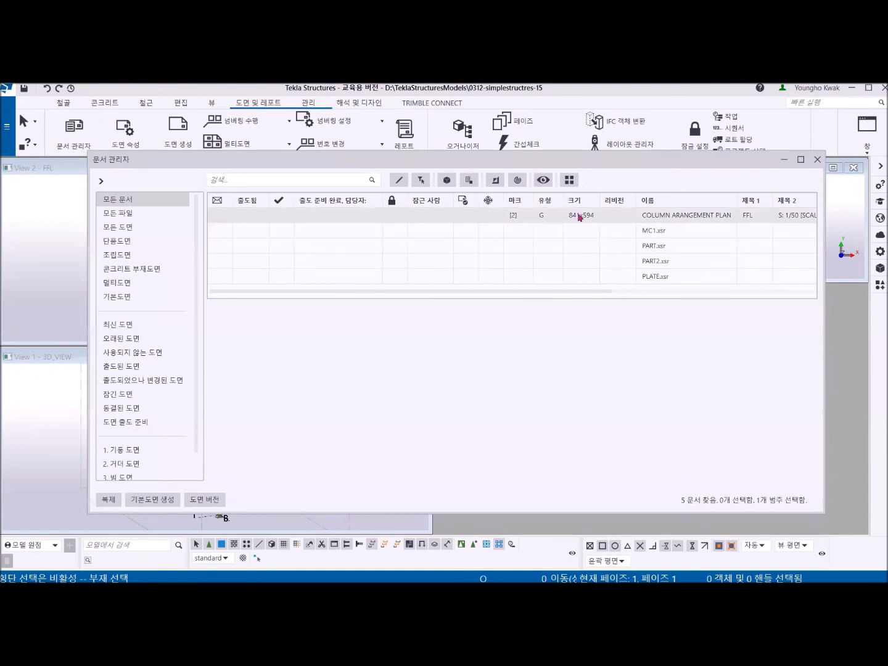
left_click(580, 217)
double_click(579, 217)
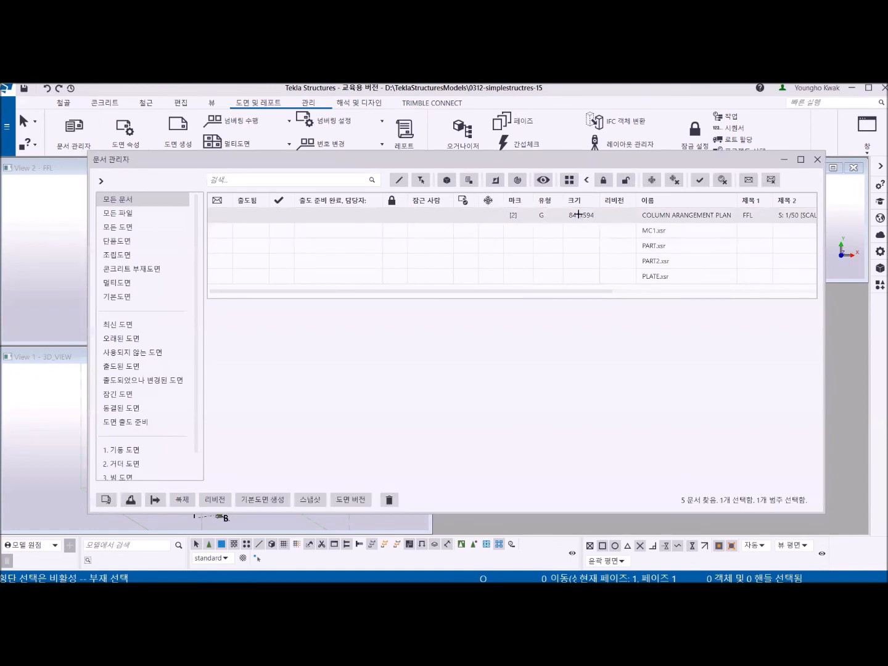
left_click(816, 159)
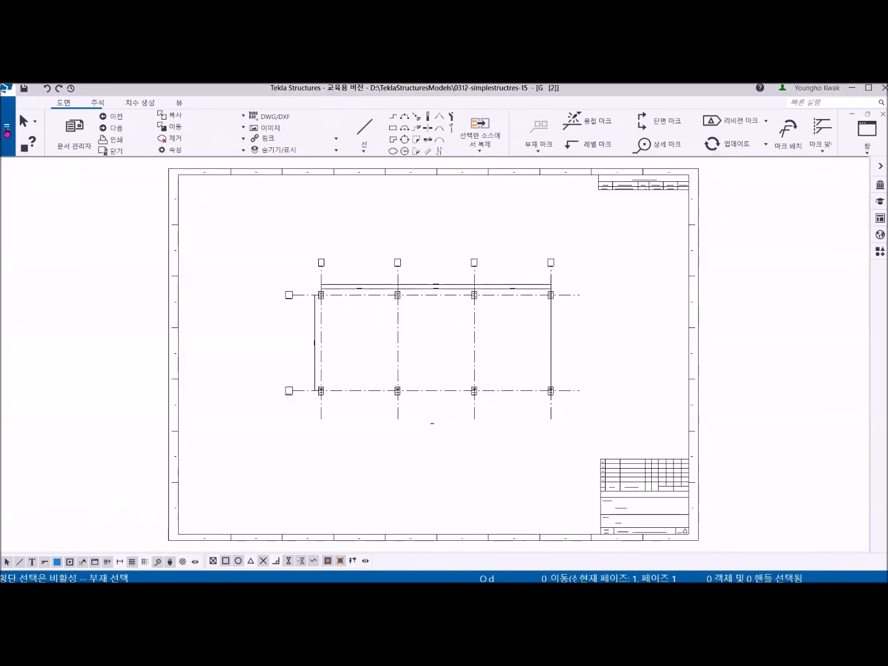
- Set the drawing's colour mode to colour (색상)
left_click(8, 131)
left_click(55, 263)
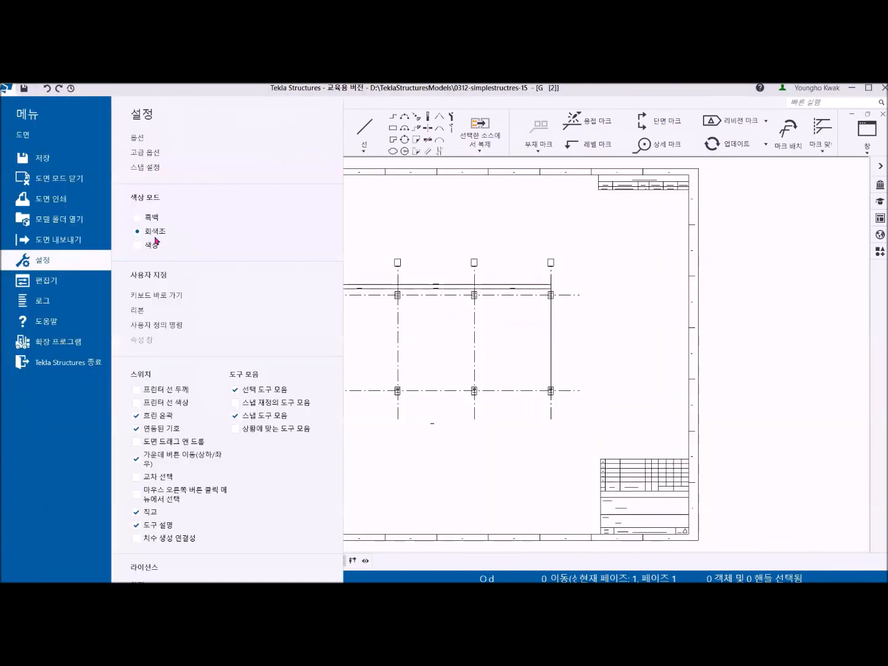
left_click(153, 247)
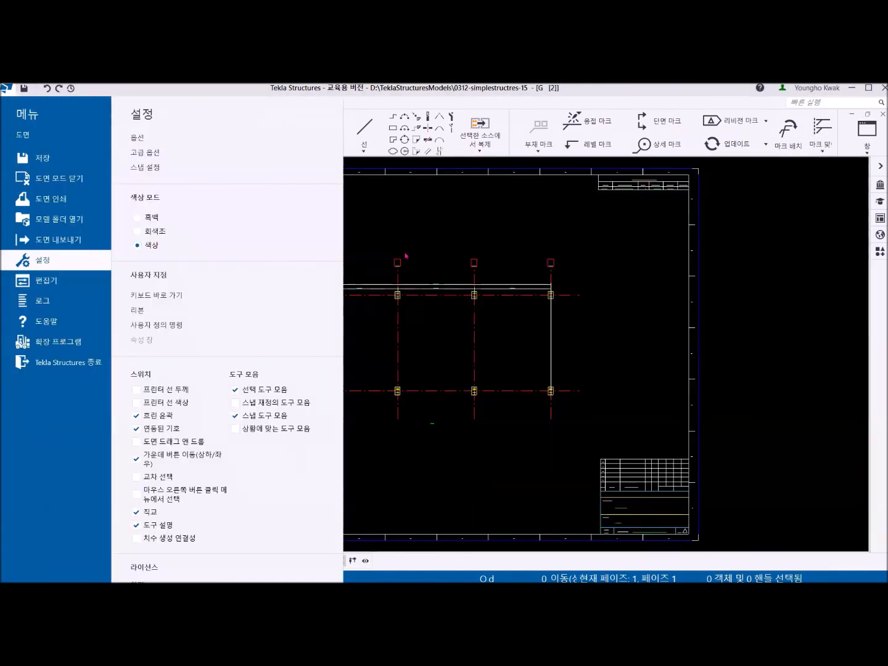
left_click(493, 239)
- Examine the coloured grid lines, dimensions, base plates and FFL label in the drawing
scroll(457, 317, "up", 5)
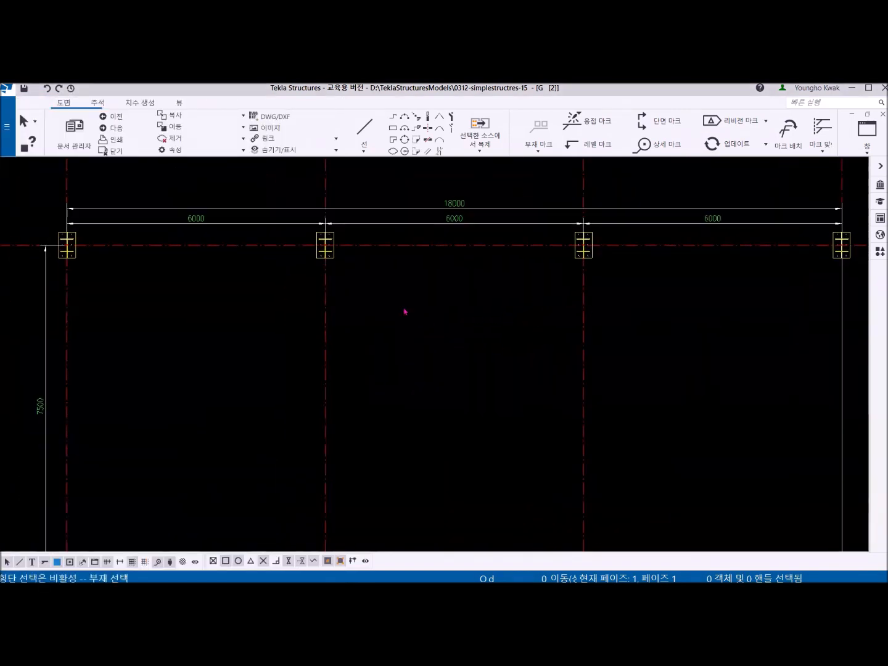
scroll(440, 340, "down", 3)
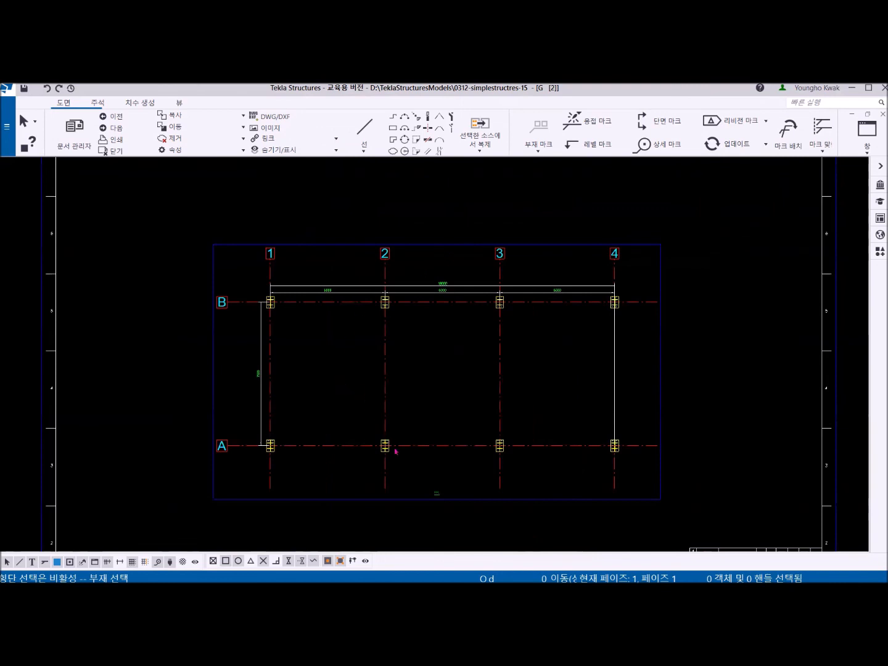
scroll(449, 503, "up", 5)
scroll(438, 498, "down", 3)
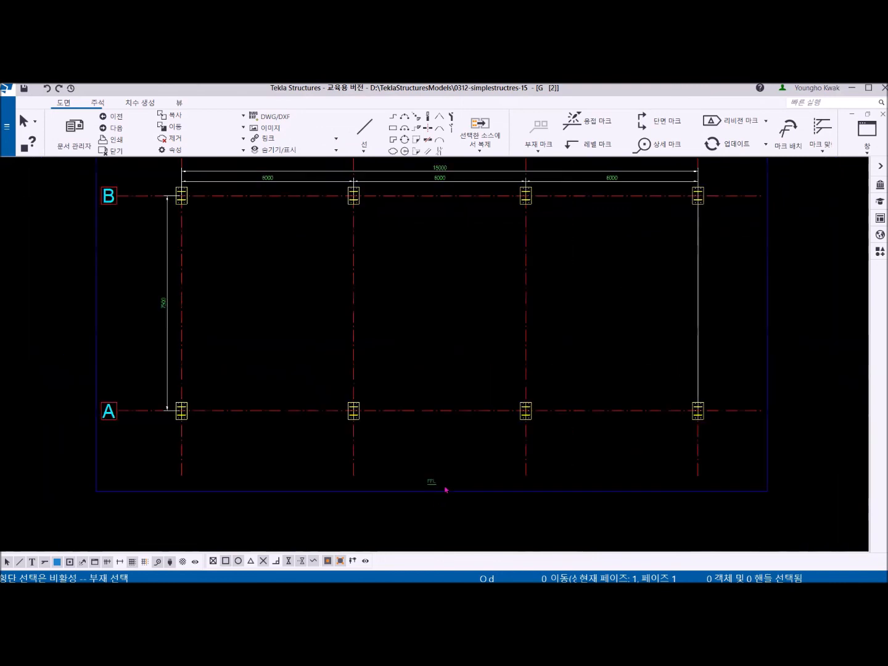
scroll(321, 431, "up", 2)
scroll(287, 392, "down", 3)
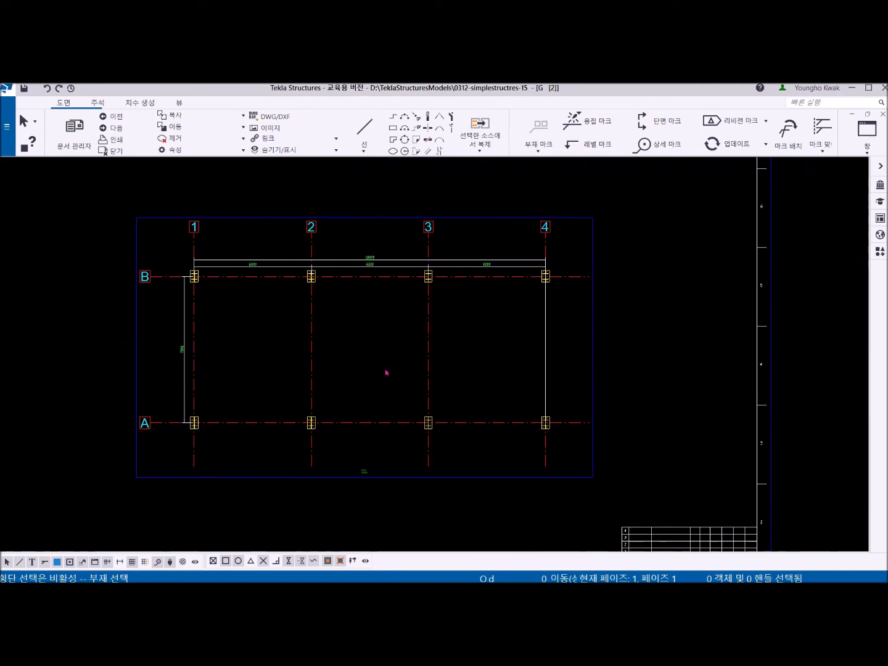
- Close the drawing and maximize the model's 3D_VIEW
left_click(880, 114)
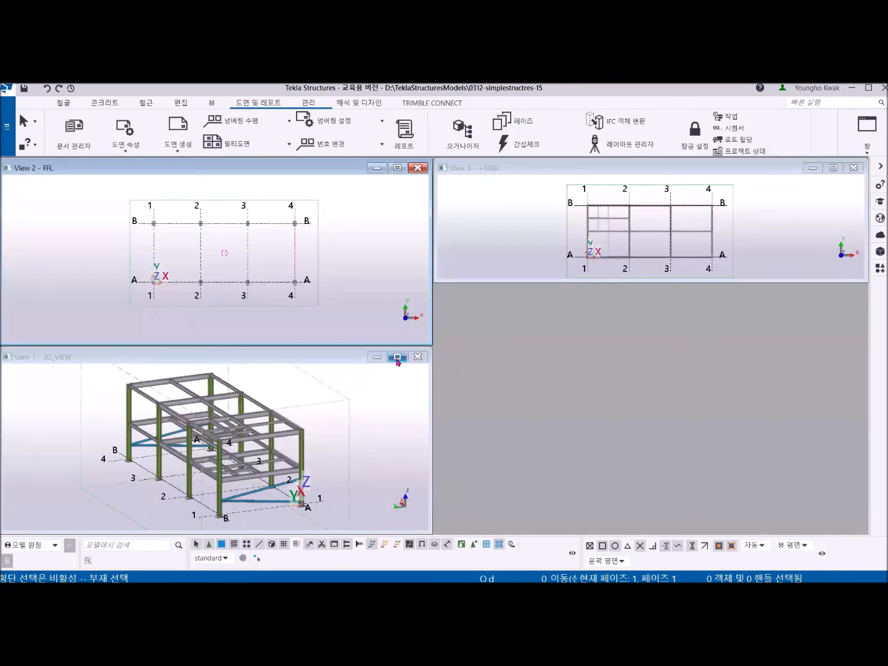
left_click(396, 358)
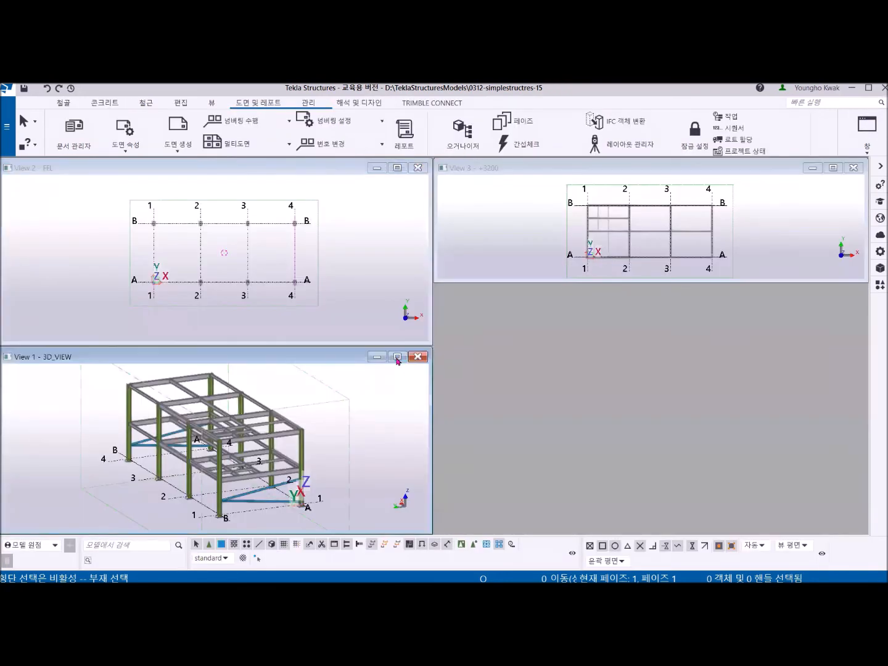
left_click(397, 358)
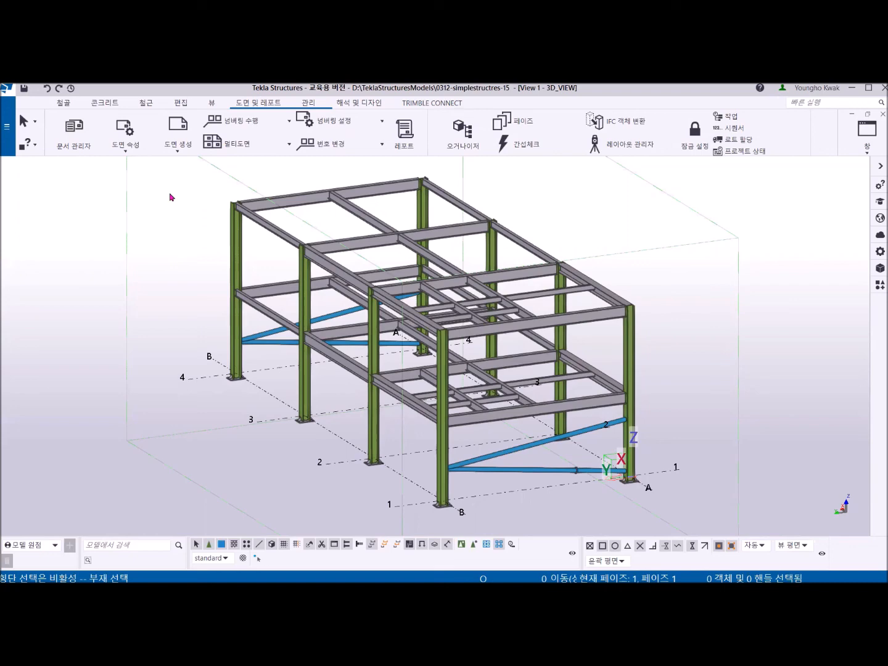
- Open the general arrangement drawing properties (기본도면) and save the current settings as GA_GRID1
left_click(176, 152)
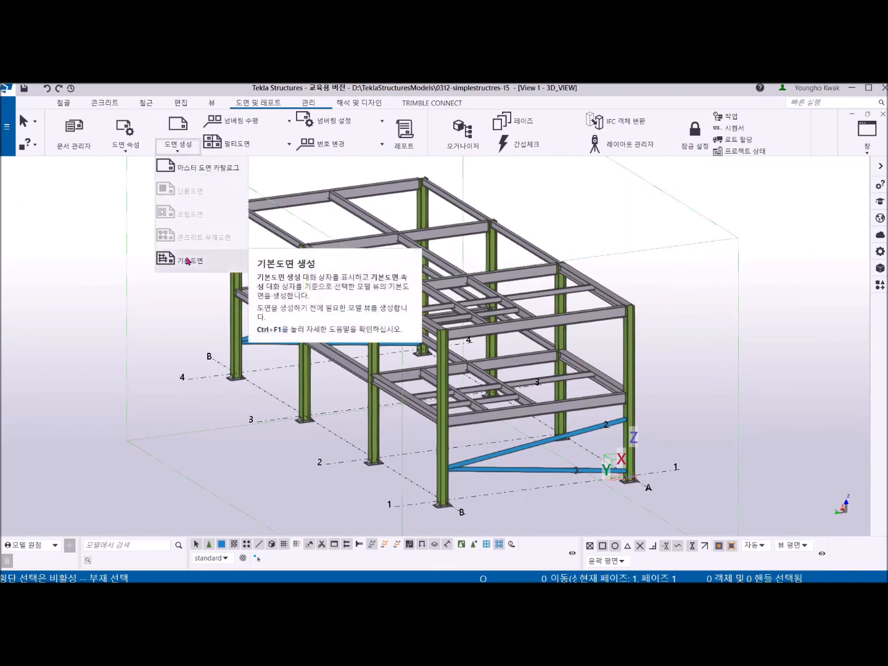
left_click(123, 150)
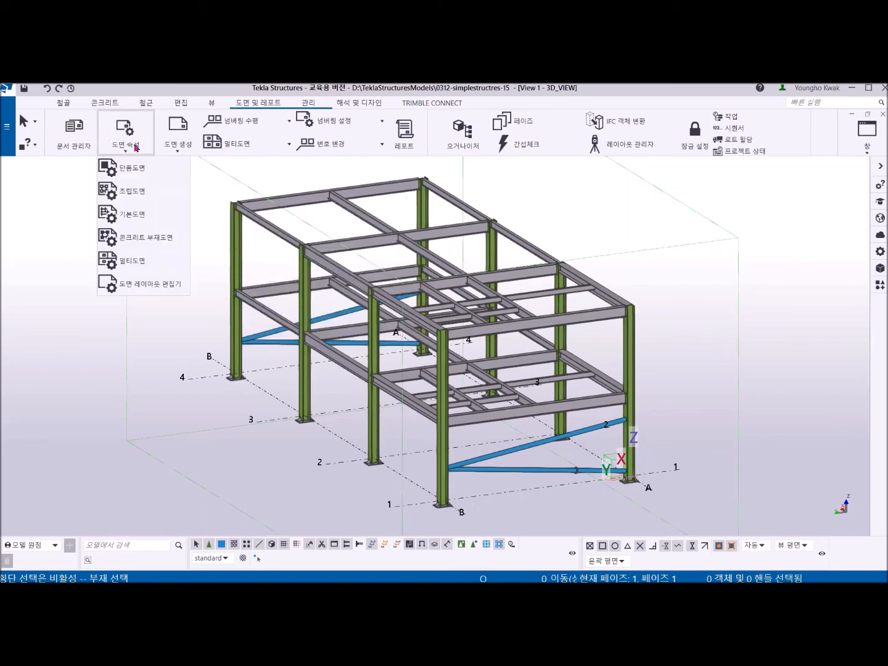
left_click(132, 214)
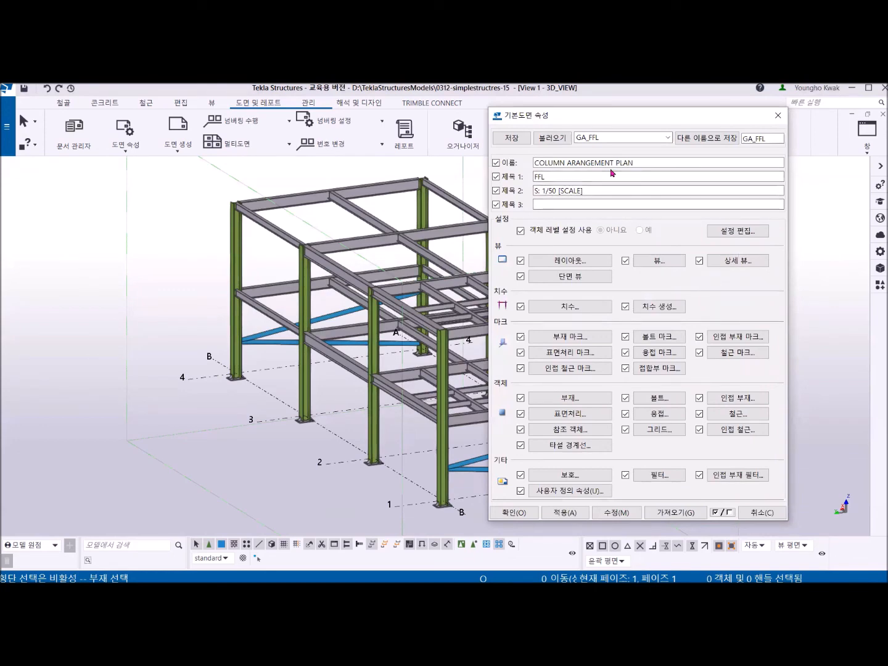
left_click(777, 139)
type("GRID1")
left_click(718, 138)
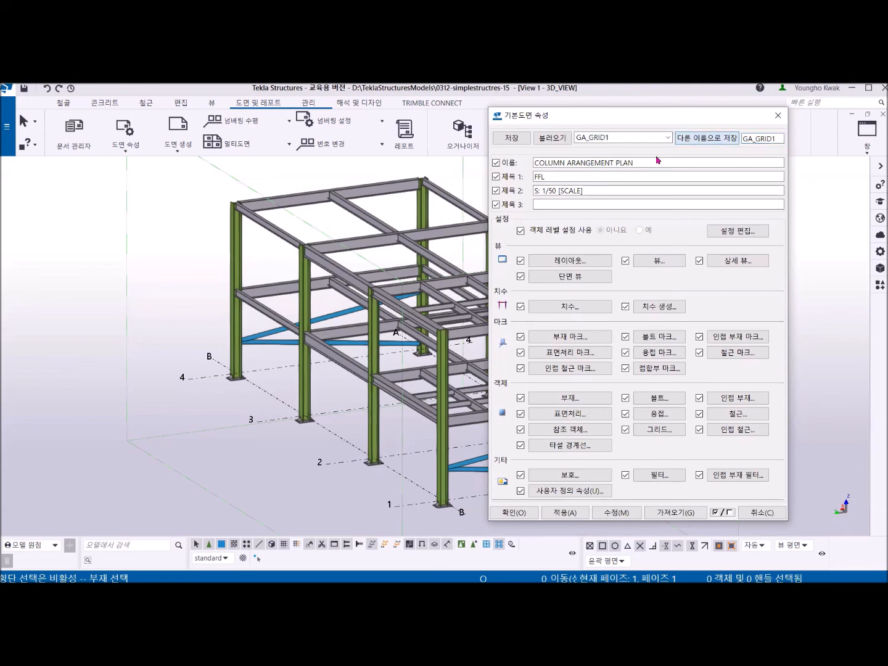
- Set both the drawing name (이름) and title 1 (제목 1) to GRID 1 in the general arrangement drawing properties
left_click_drag(648, 164, 521, 169)
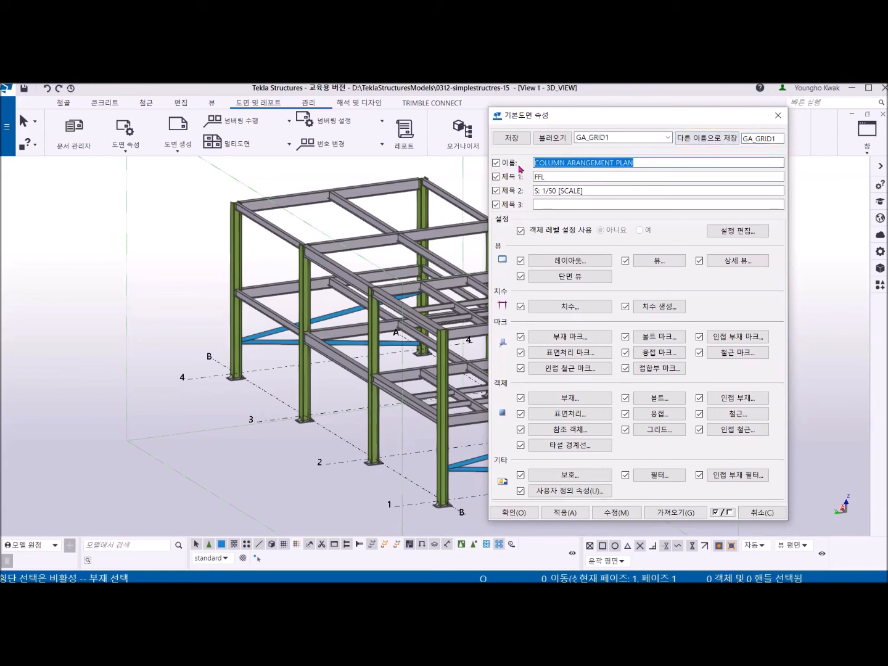
type("GRID")
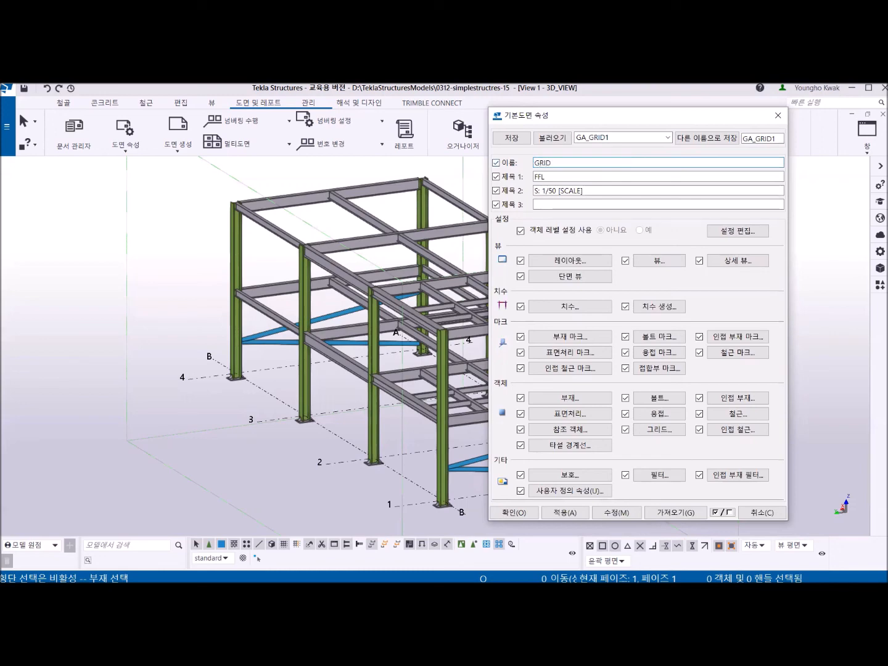
type("1")
left_click_drag(566, 162, 517, 178)
type("GRID 1")
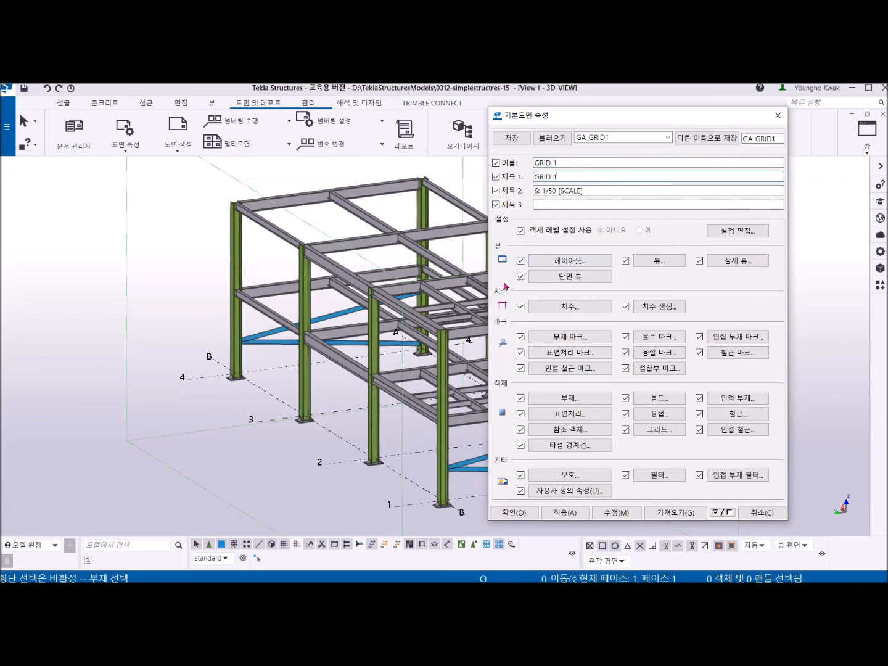
- Review the drawing's layout properties and the mark contents of label A1 in its view properties
left_click(568, 261)
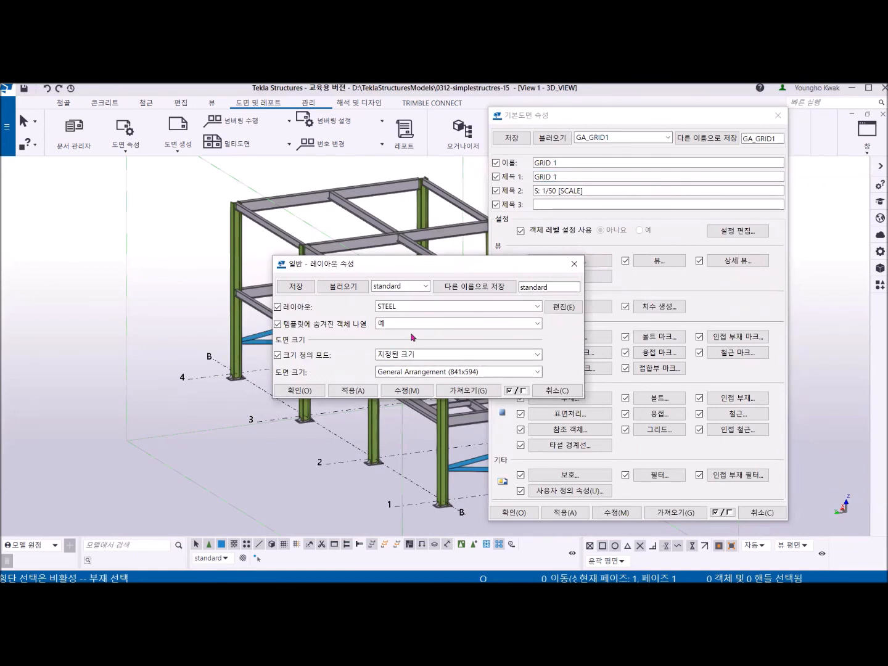
left_click(574, 266)
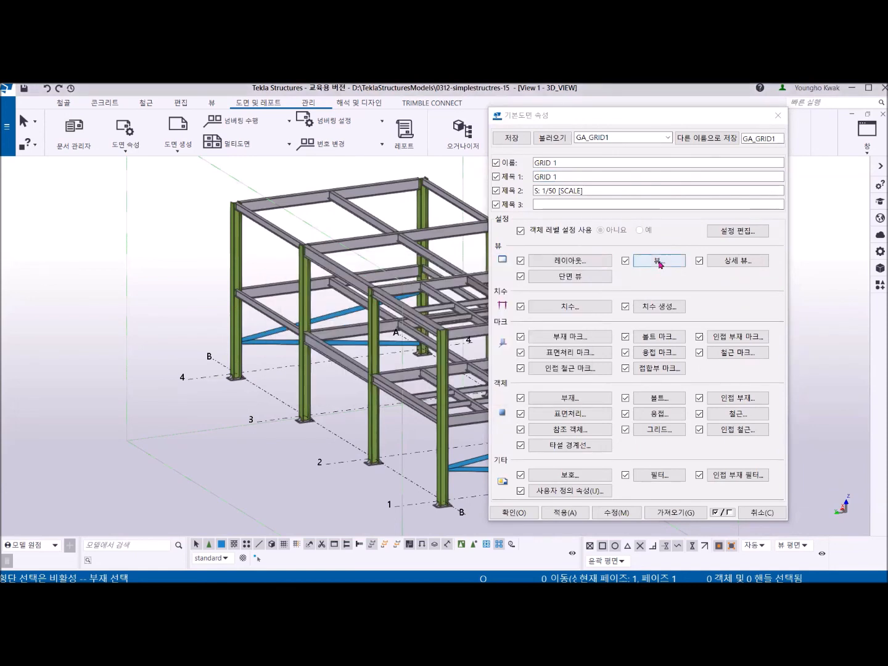
left_click(659, 261)
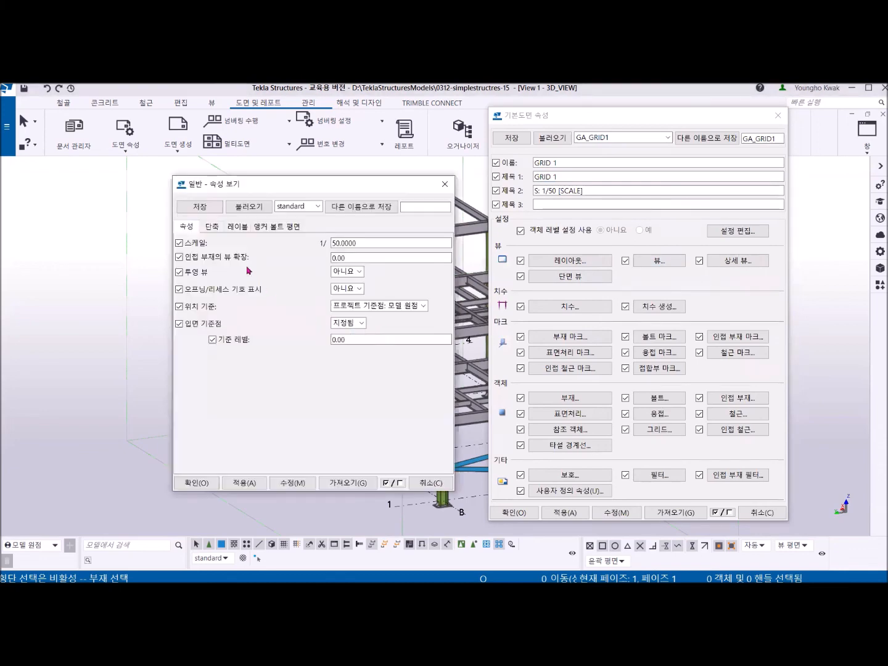
left_click(238, 227)
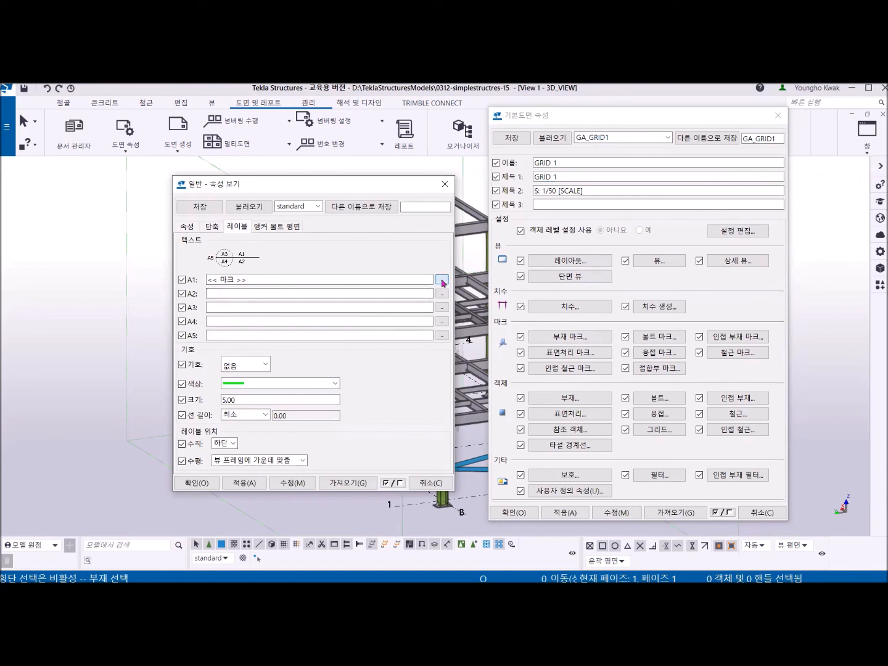
left_click(442, 293)
left_click(435, 293)
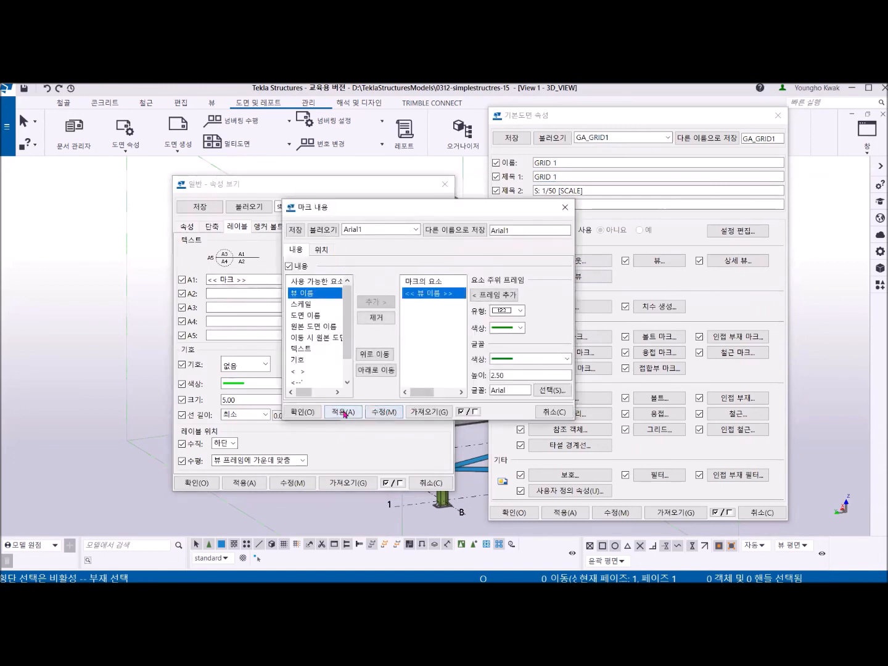
left_click(303, 411)
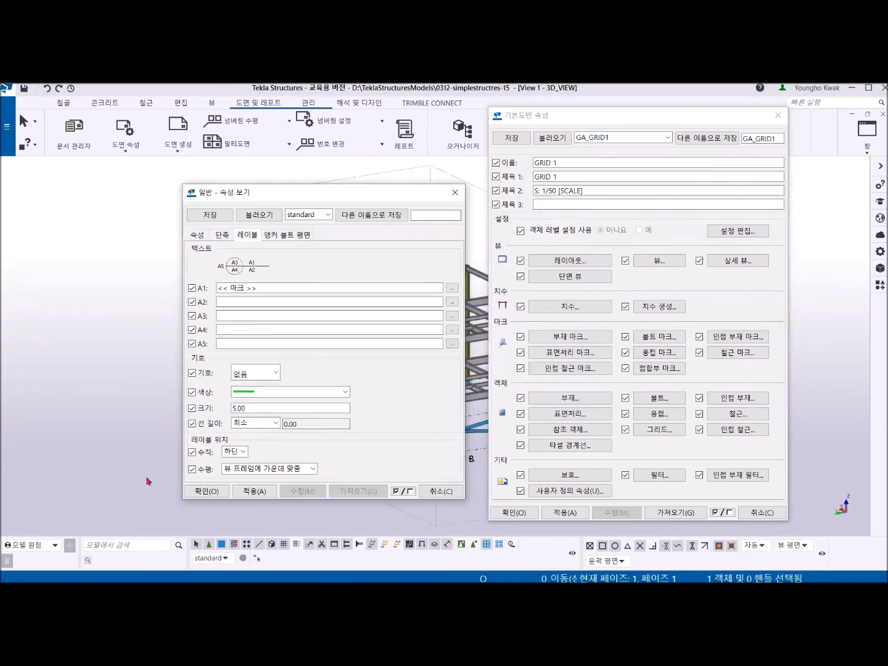